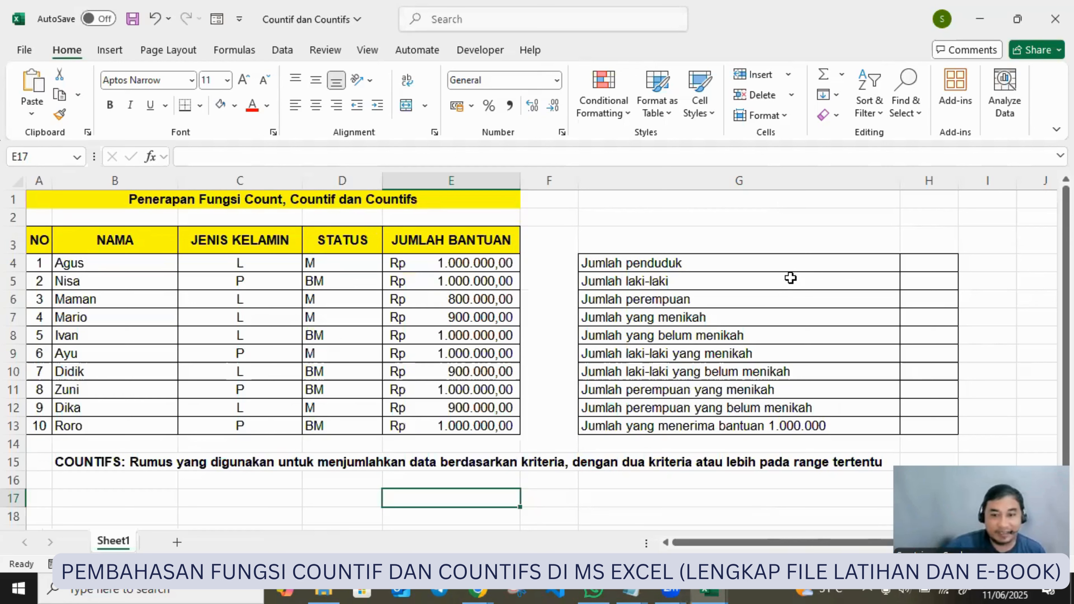
Step: Switch to Google Drive in Chrome and look through the FILE LATIHAN DAN E-BOOK folder and its APLIKASI NOTA KONTAN subfolder
click(765, 299)
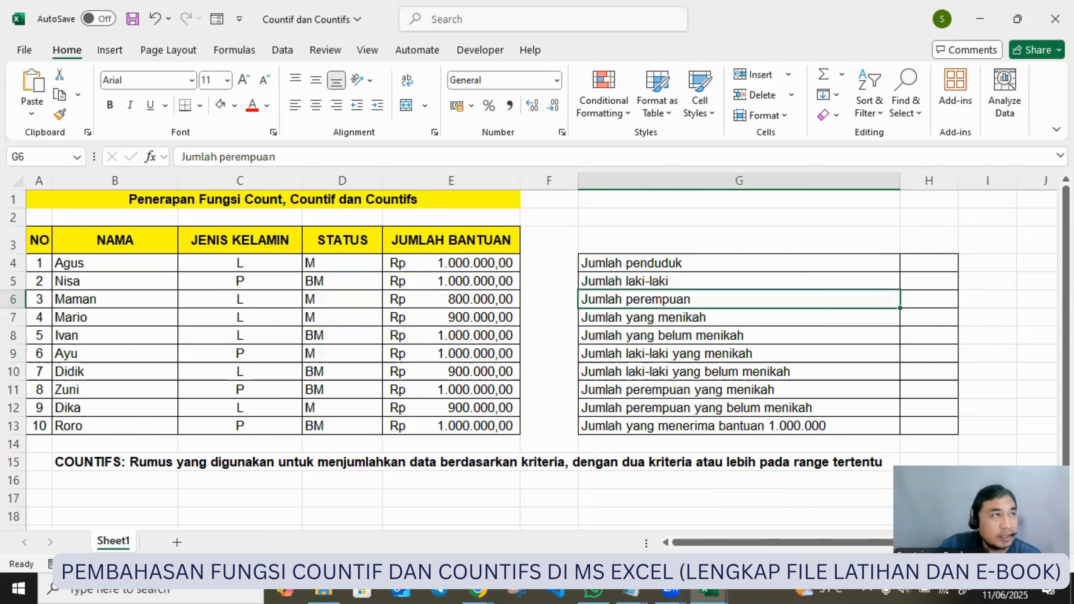
click(477, 587)
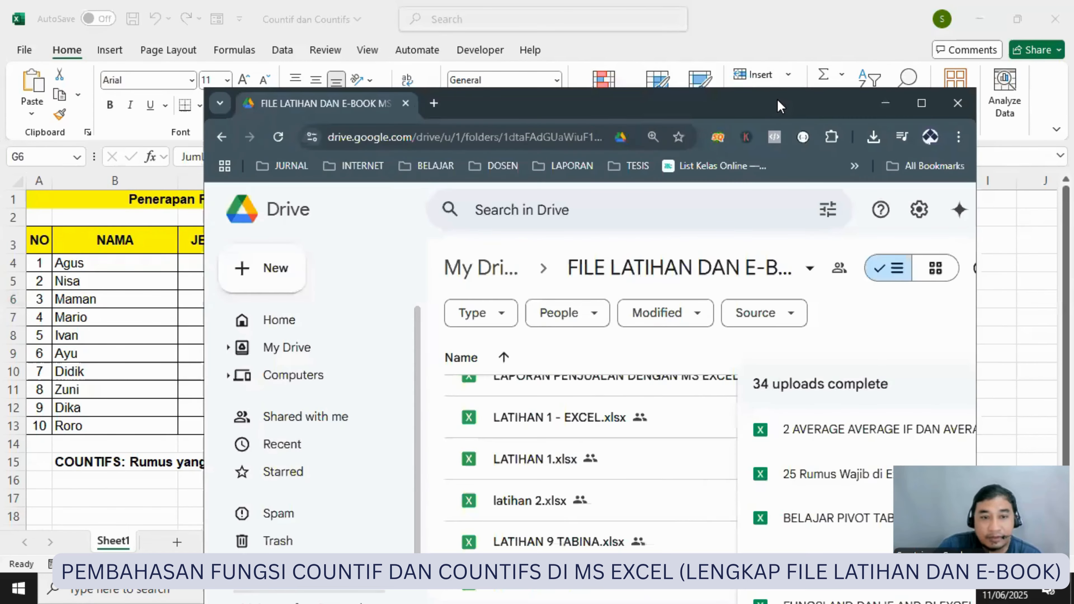
double_click(774, 103)
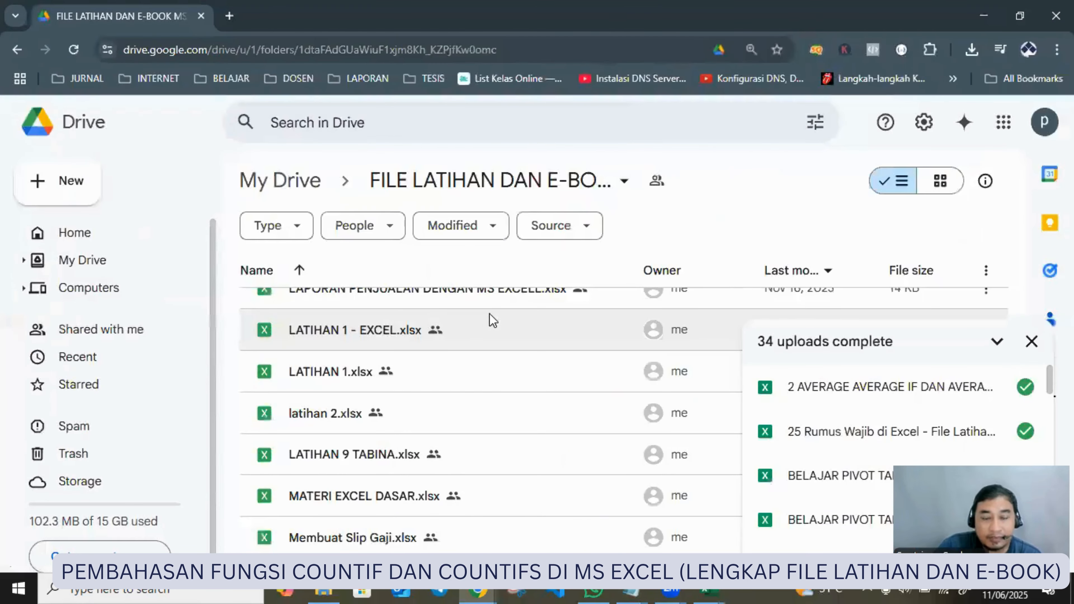
scroll(473, 319, down, 2)
scroll(449, 350, up, 5)
scroll(445, 367, down, 5)
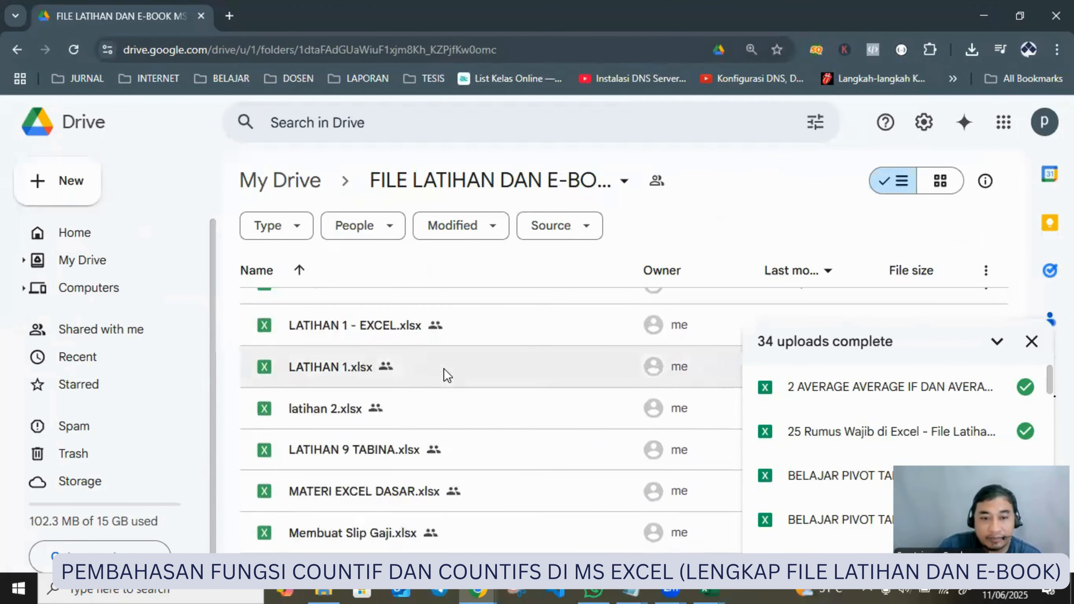
scroll(447, 376, up, 20)
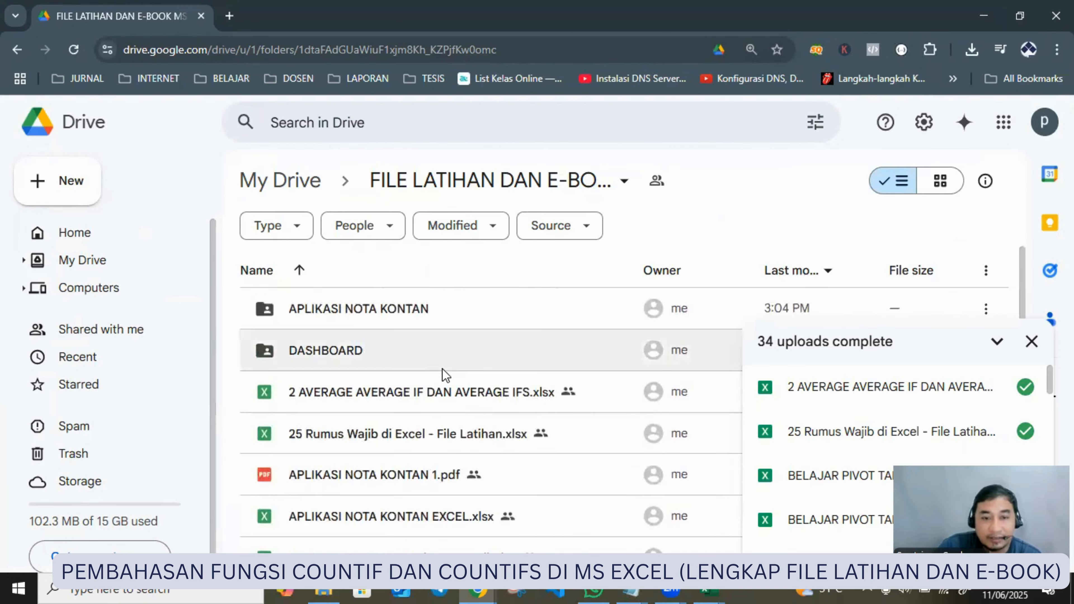
scroll(445, 375, down, 20)
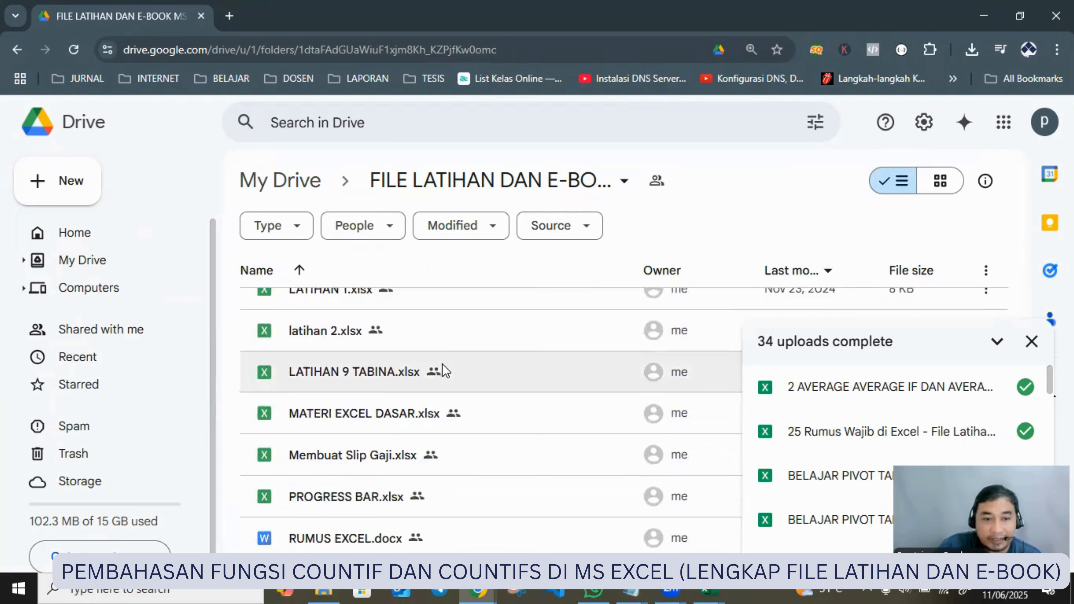
scroll(442, 363, up, 2)
scroll(436, 375, down, 2)
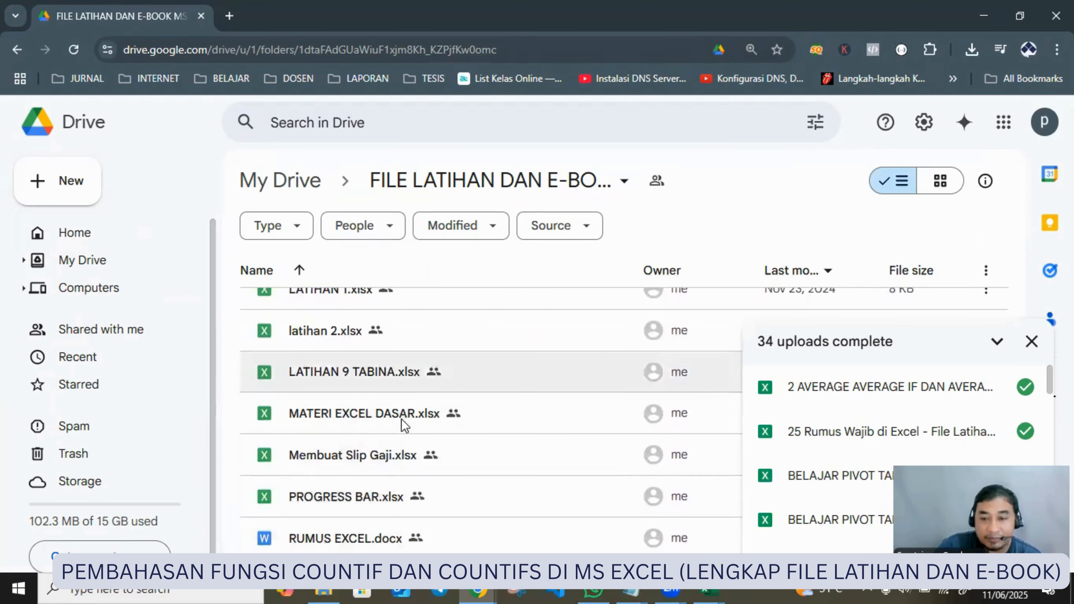
scroll(383, 391, up, 15)
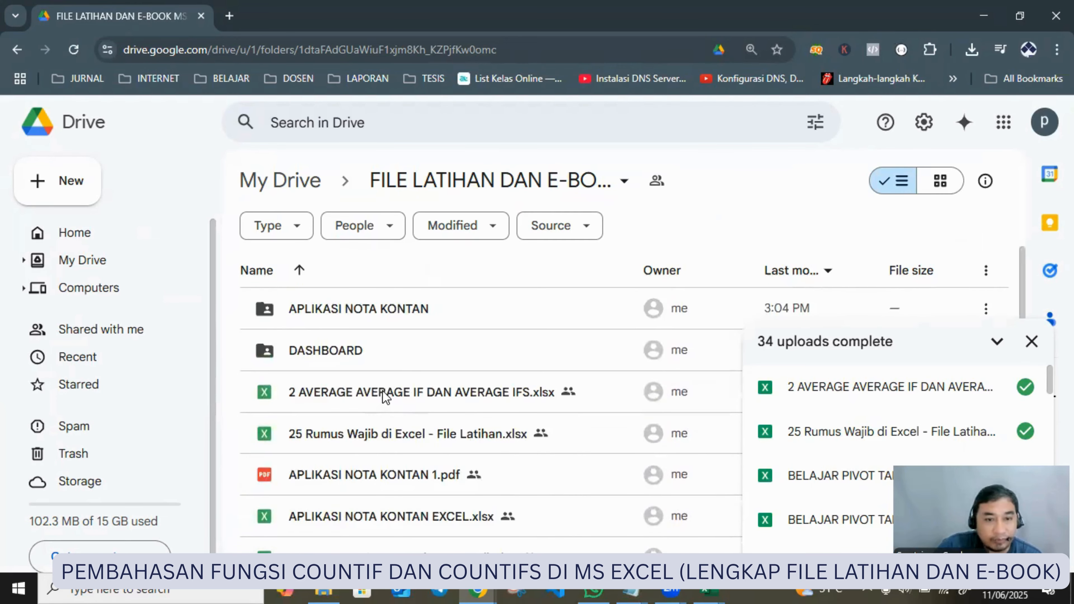
double_click(364, 309)
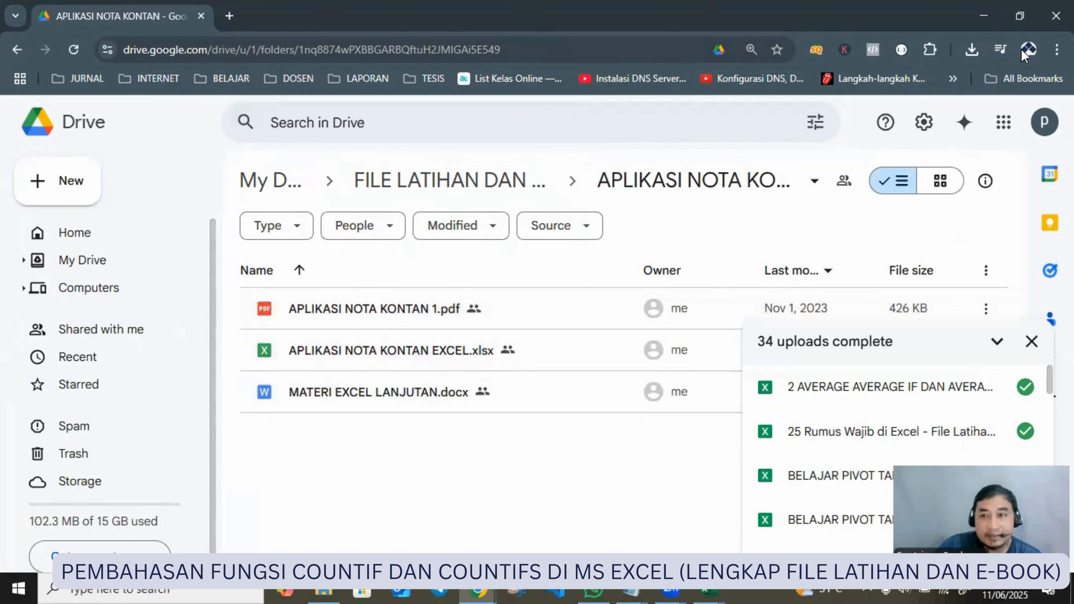
click(979, 16)
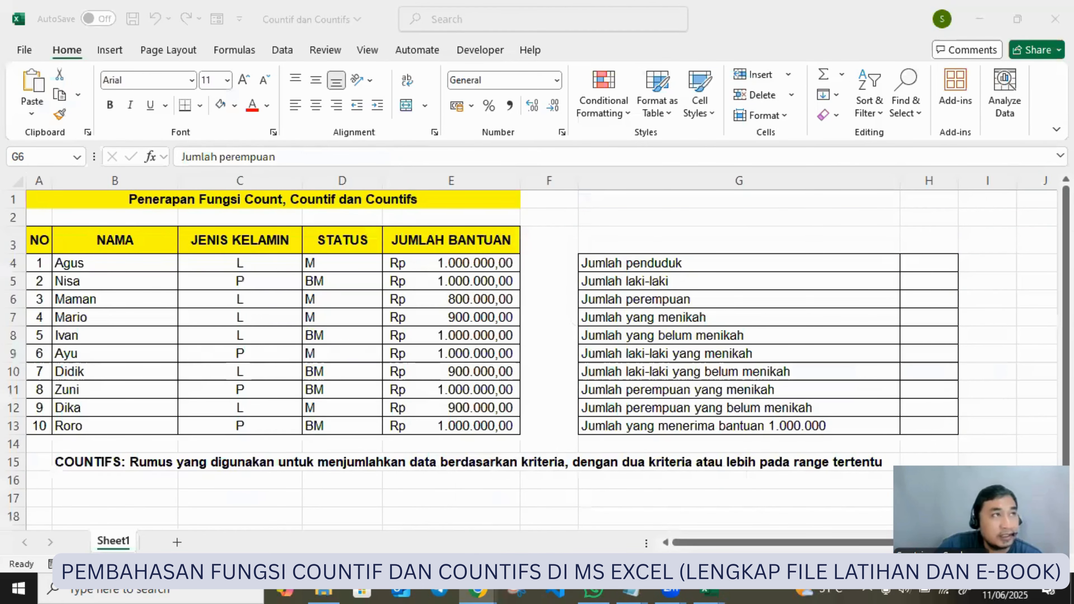
Step: View the Lynk product page for "File Latihan, Oprekan, dan E-Book Ms Excel" in Chrome and return to the Excel workbook
drag(1073, 230, 728, 229)
double_click(735, 226)
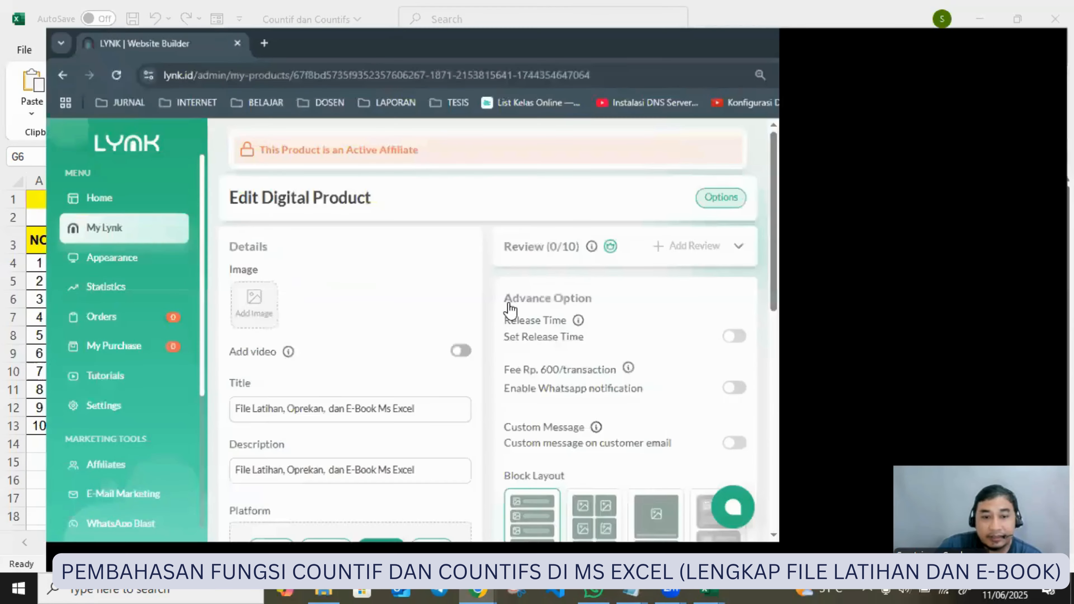
click(986, 18)
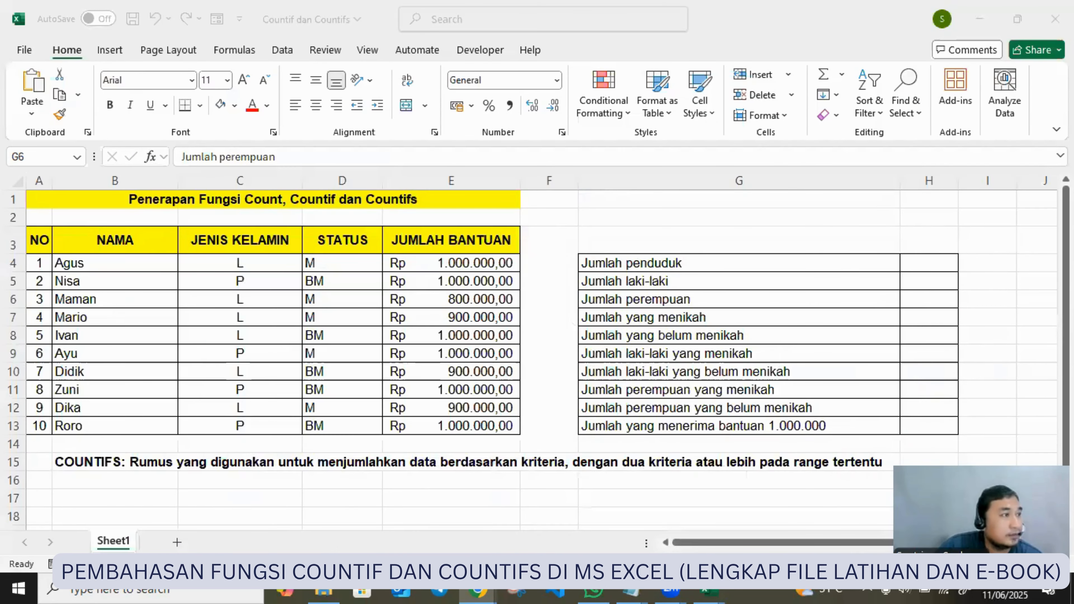
click(478, 591)
click(920, 189)
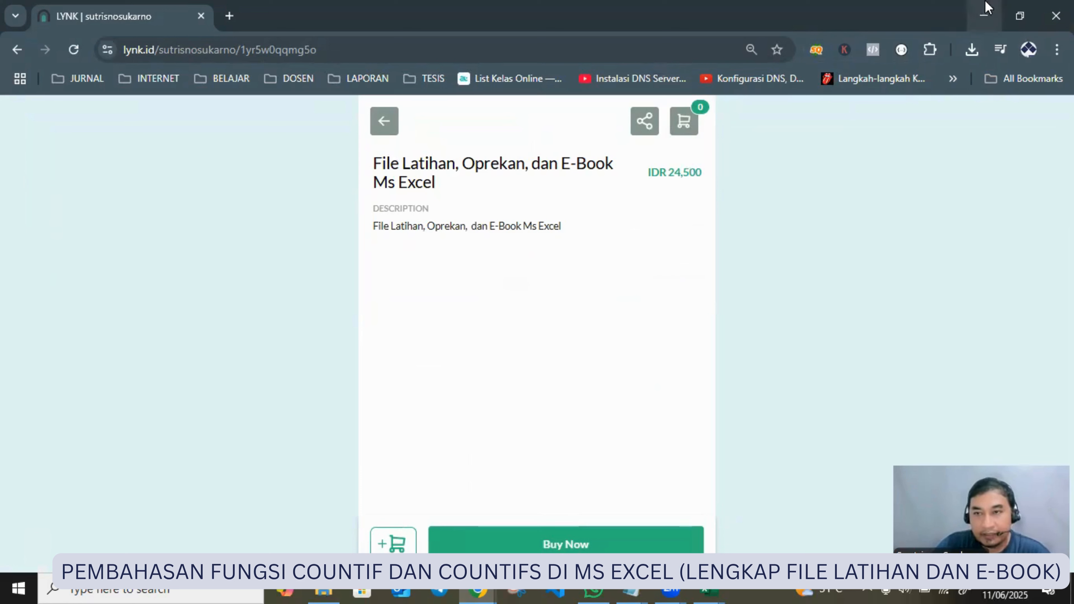
click(980, 17)
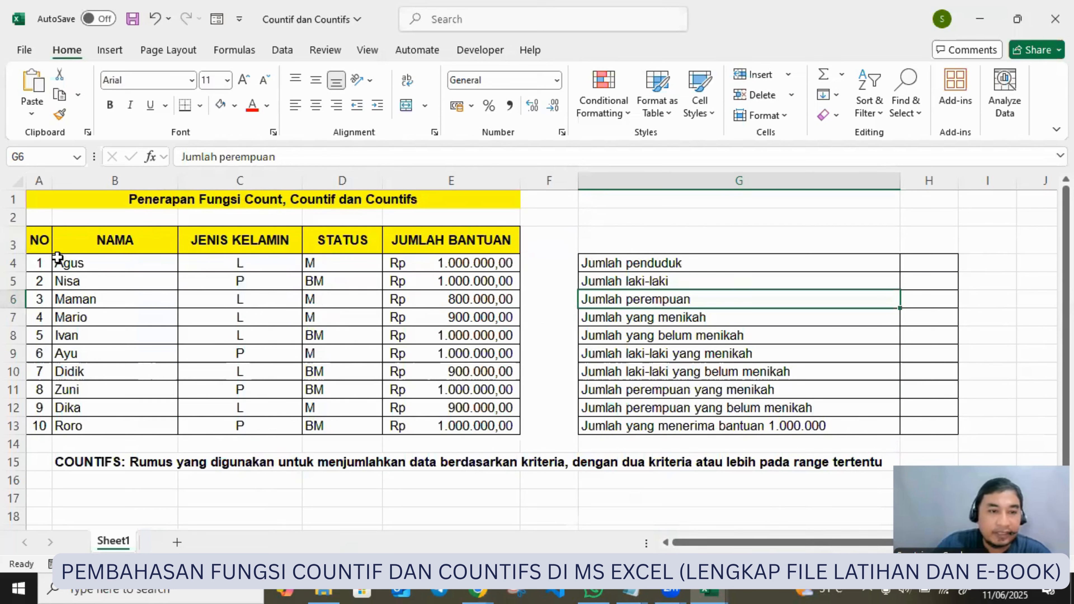
Step: Review the NAMA, JENIS KELAMIN, STATUS and JUMLAH BANTUAN columns of the data table
click(109, 241)
click(217, 241)
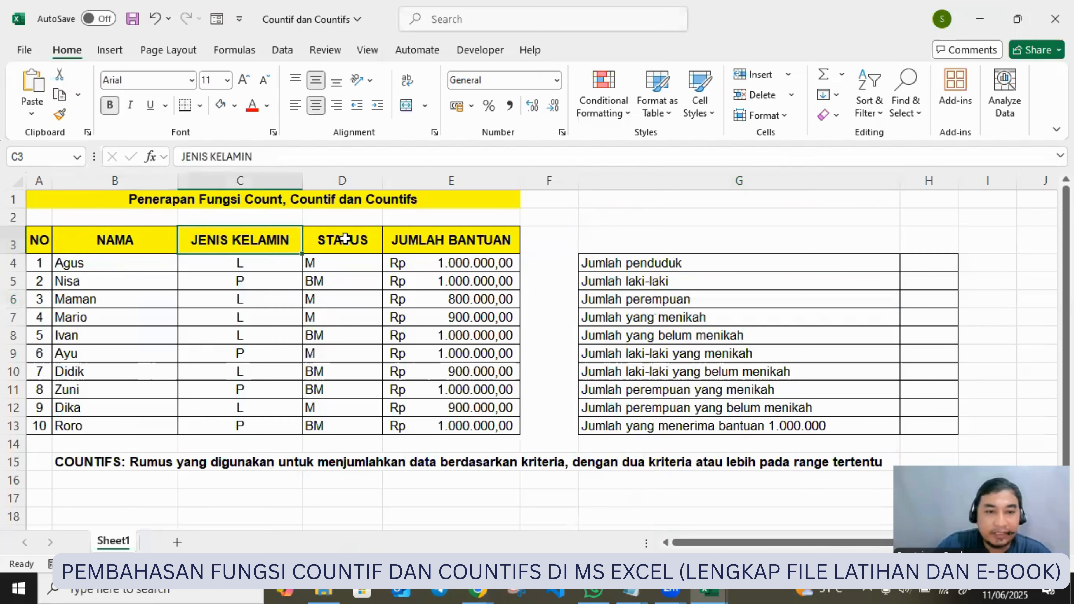
click(346, 240)
click(429, 241)
click(427, 281)
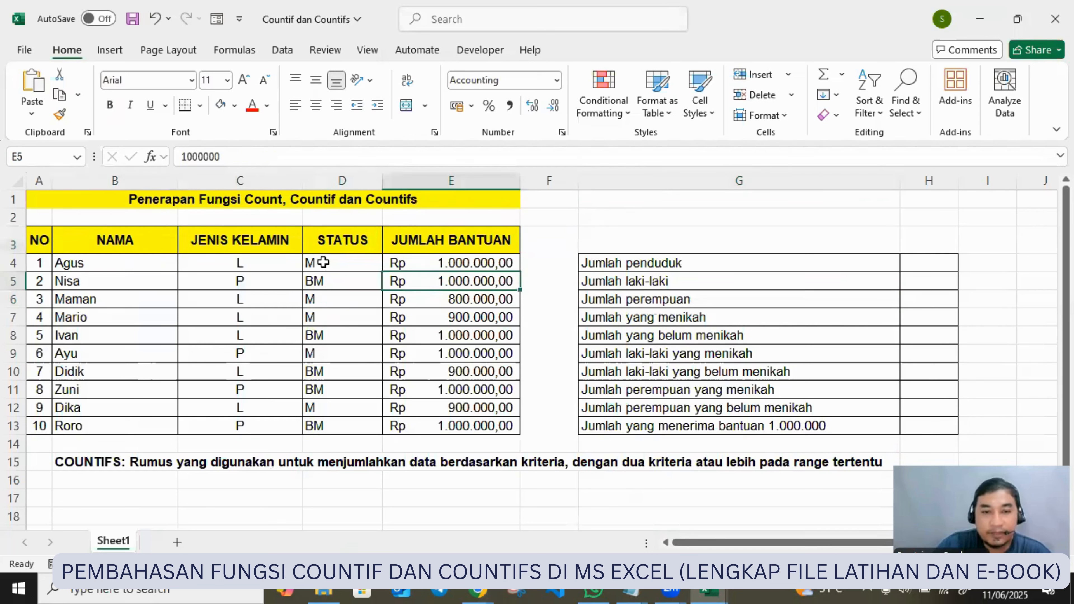
click(323, 262)
Step: Add the heading Rekapitulasi in G3 above the summary list, bold and centred on yellow like the data table headers
click(602, 236)
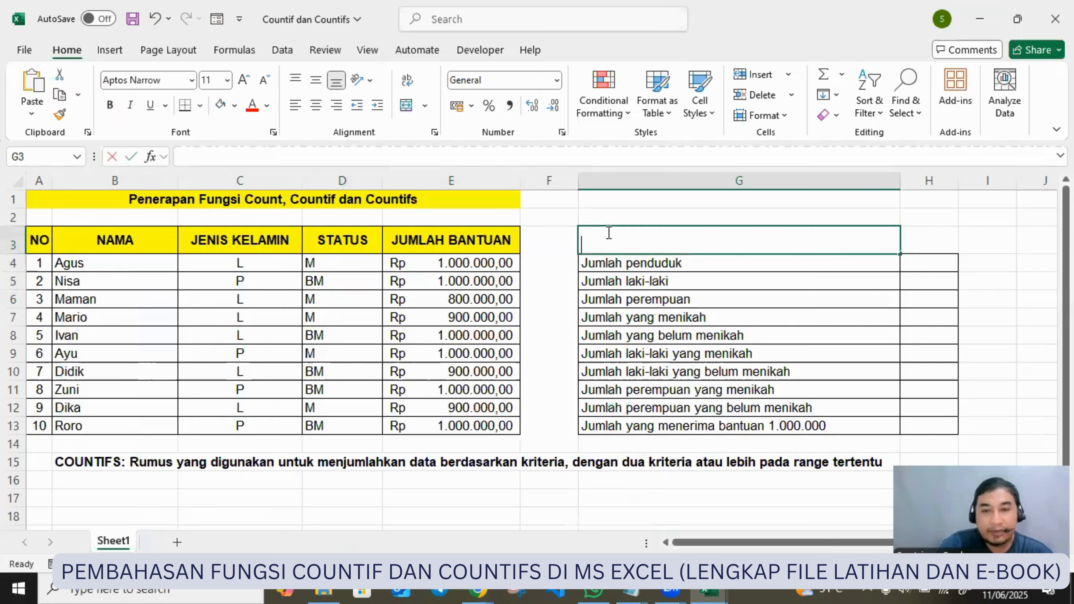
text(Rekapi)
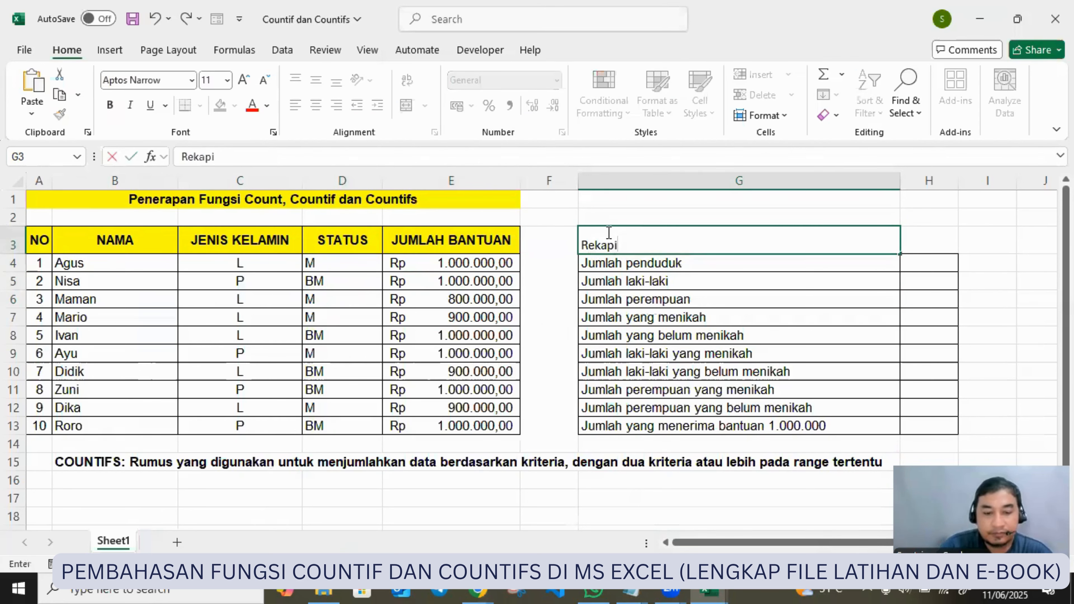
text(tulasi)
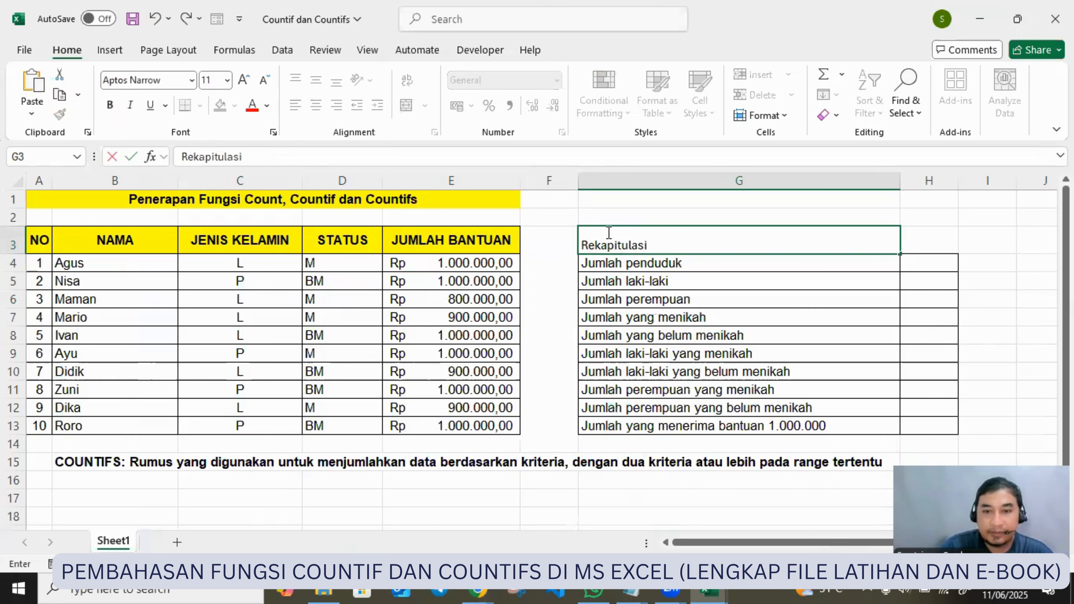
key(Return)
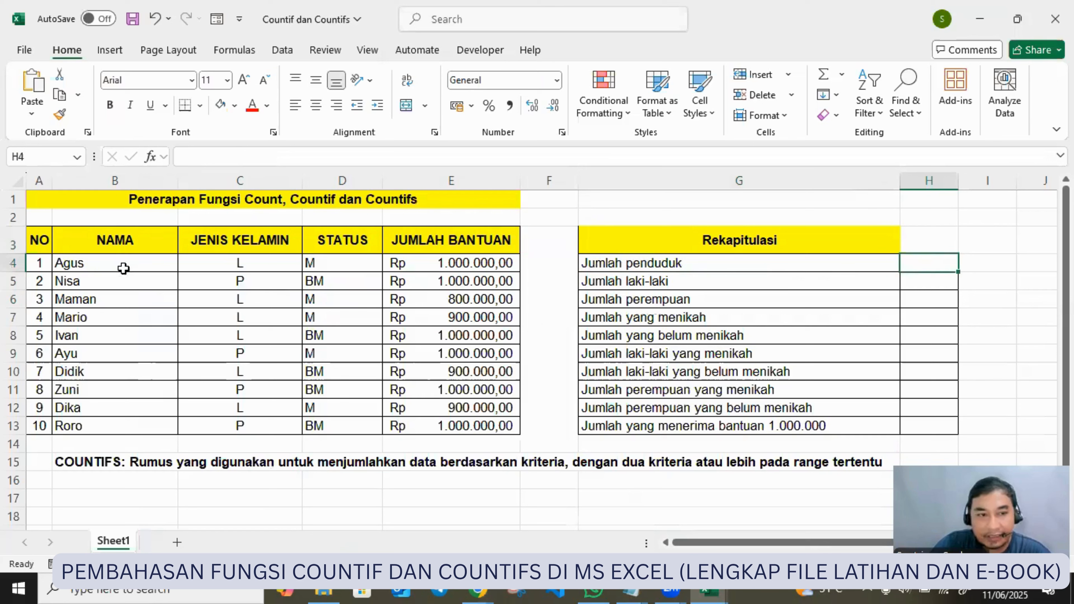
Step: Note the function name counta in cell I4, beside the Jumlah penduduk row
drag(122, 267, 114, 415)
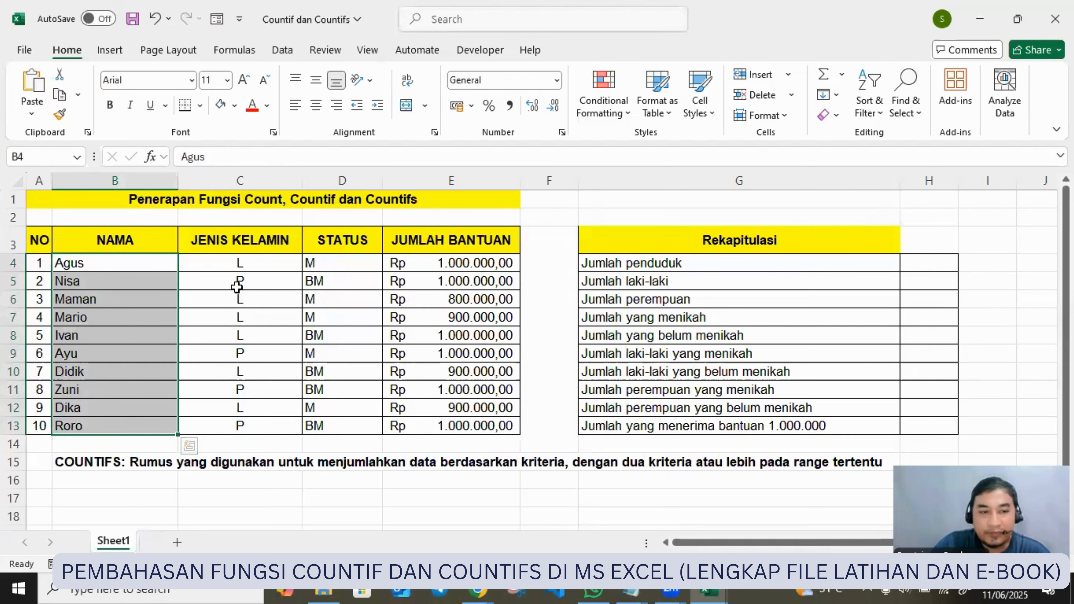
click(978, 263)
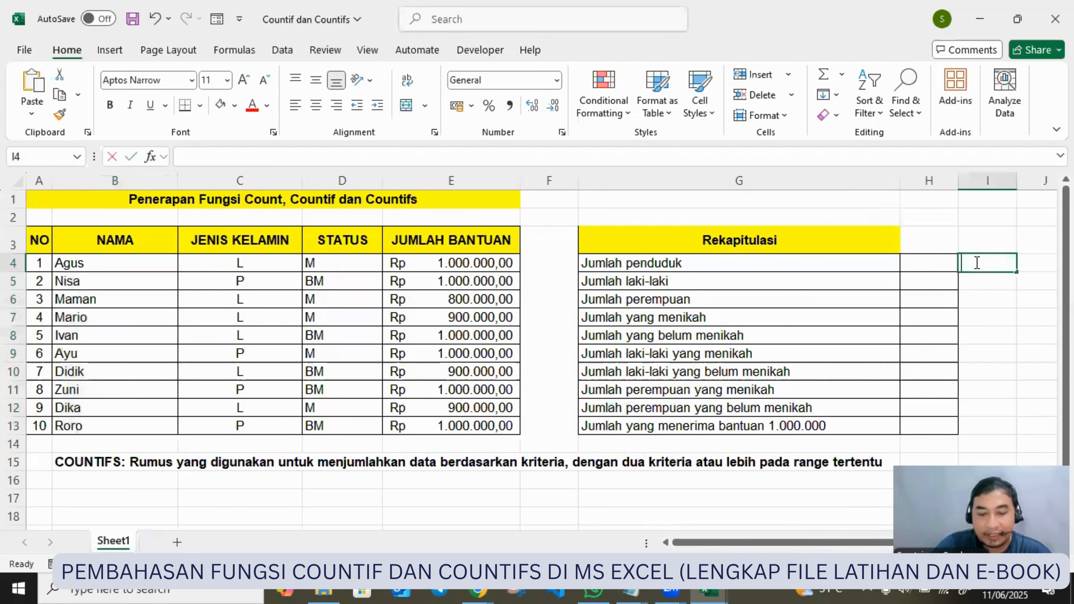
text(count)
key(Return)
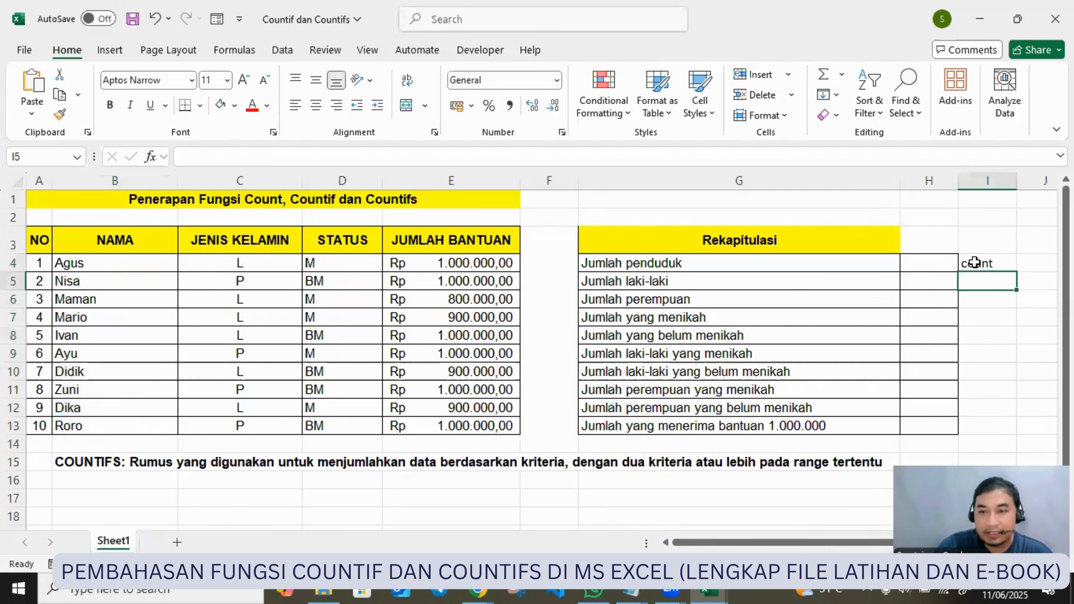
double_click(1008, 263)
text(a)
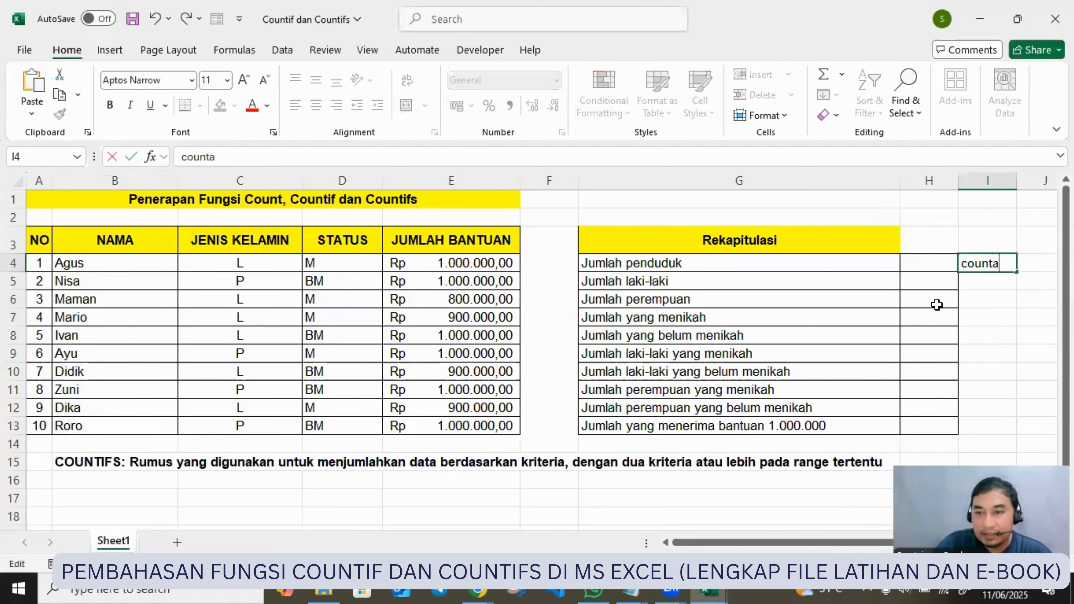
click(989, 367)
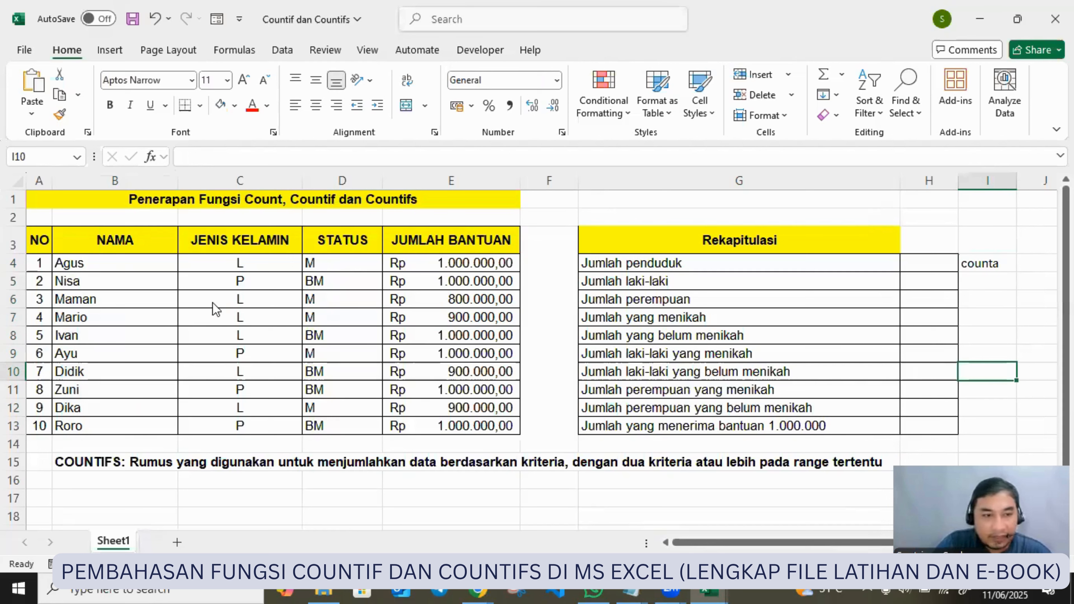
Step: Count the residents in H4 for Jumlah penduduk by applying =COUNTA(B4:B13) to the NAMA column
drag(85, 263, 108, 427)
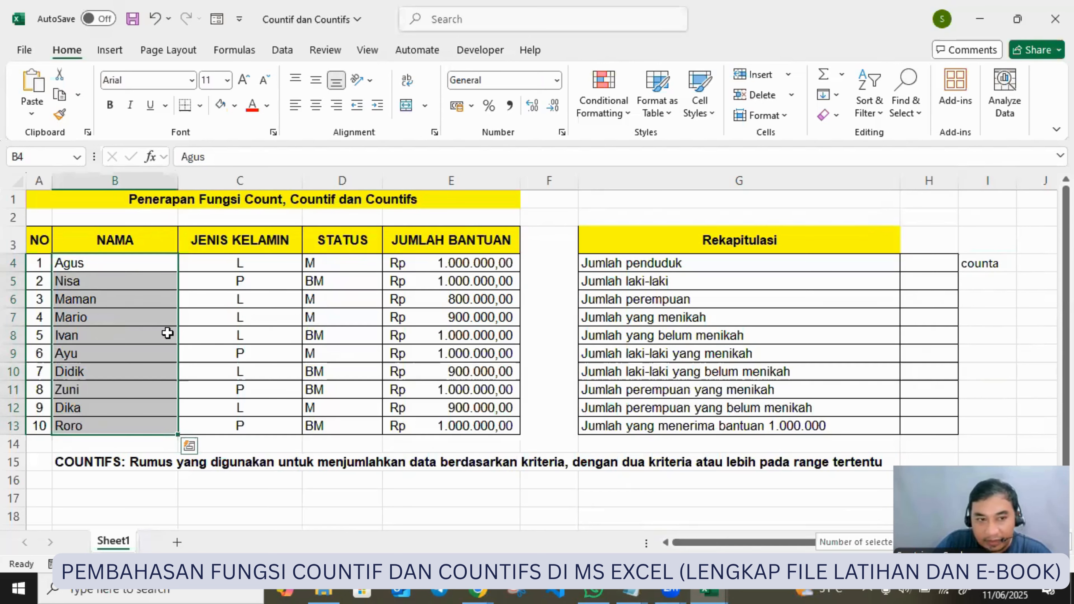
drag(140, 265, 132, 424)
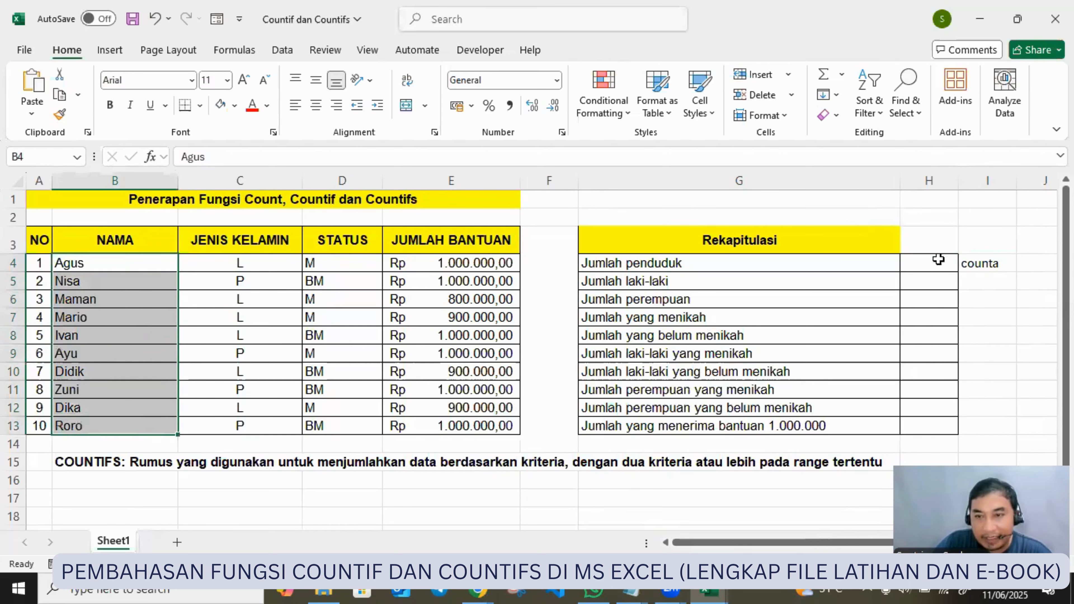
click(938, 260)
text(=cou)
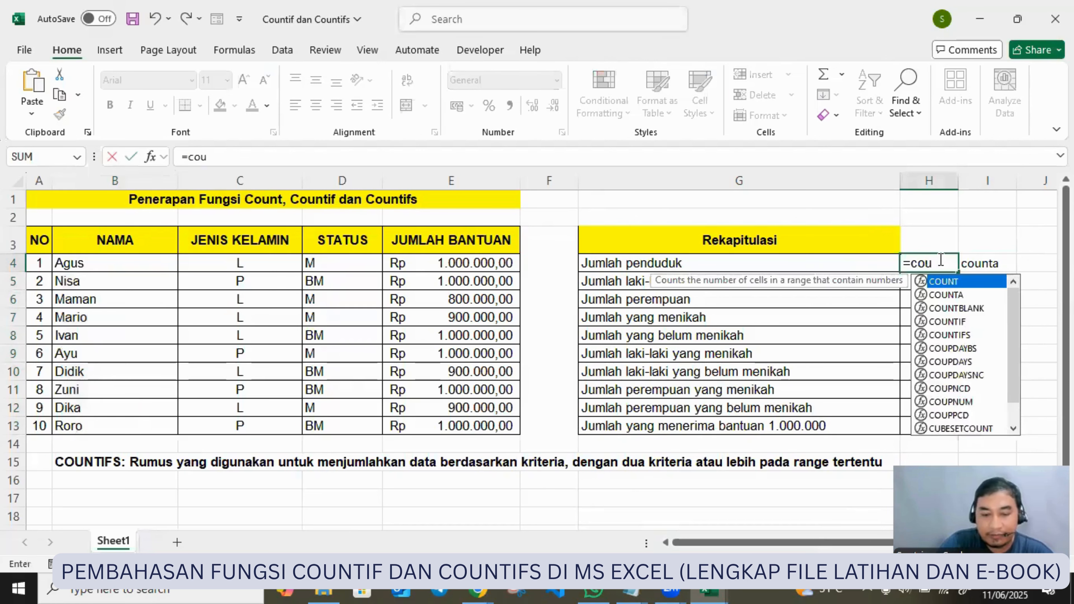
text(nta()
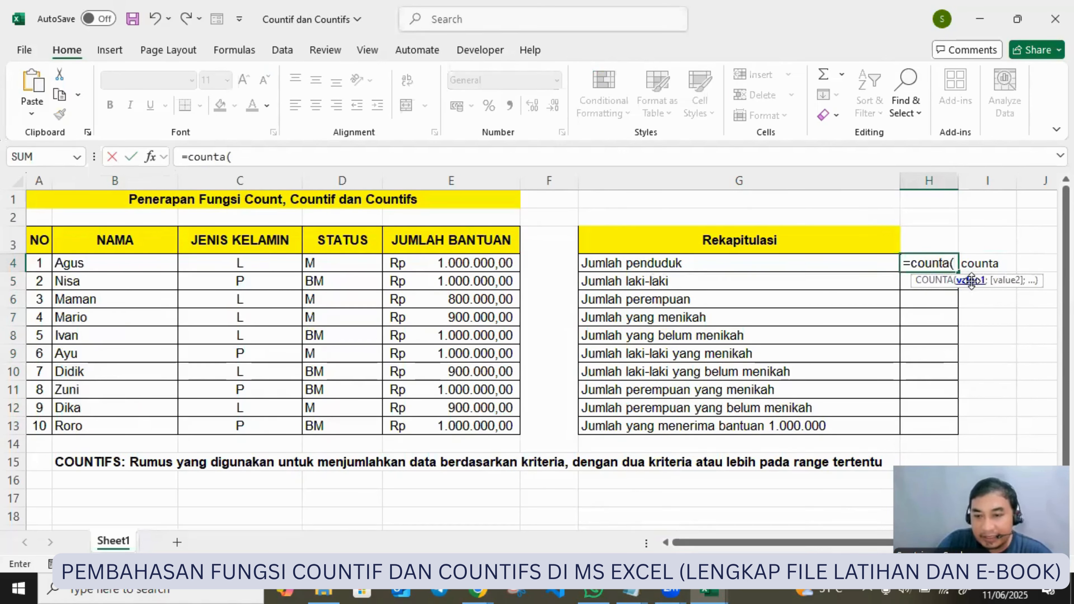
drag(112, 266, 111, 427)
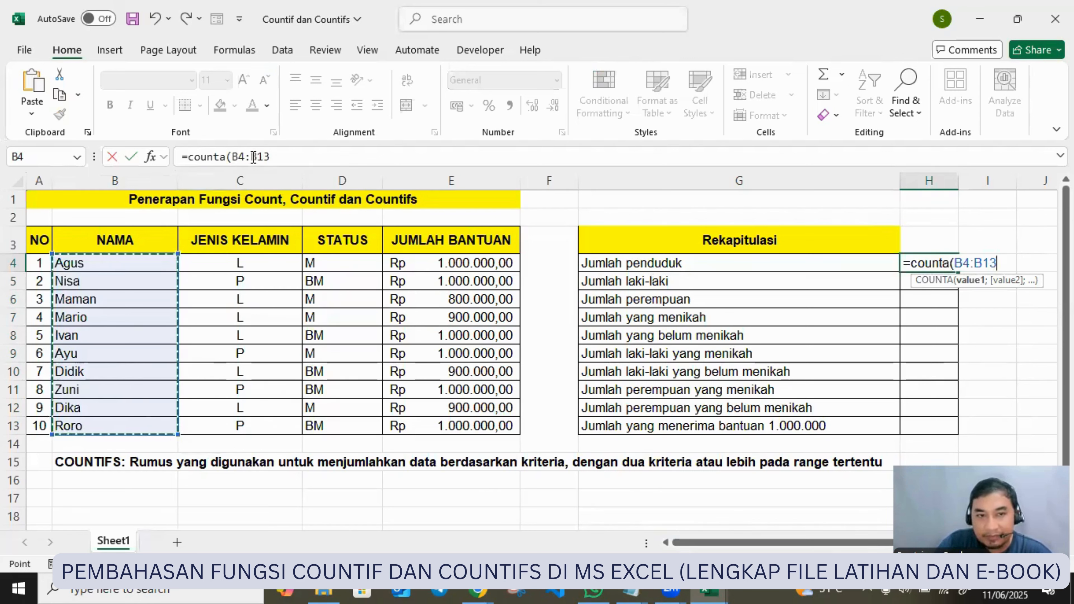
click(277, 155)
text())
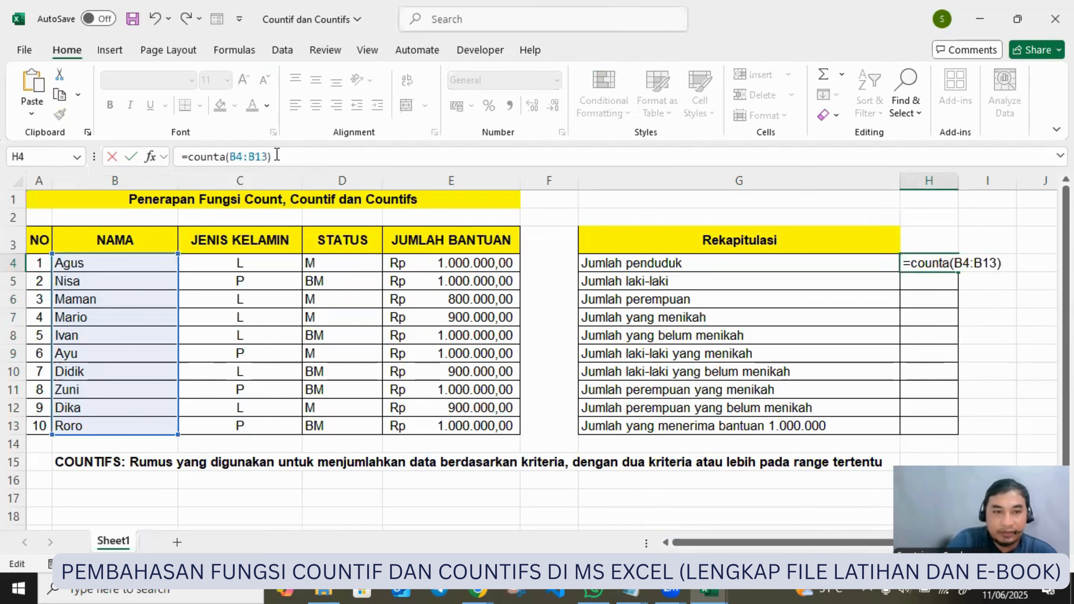
key(Return)
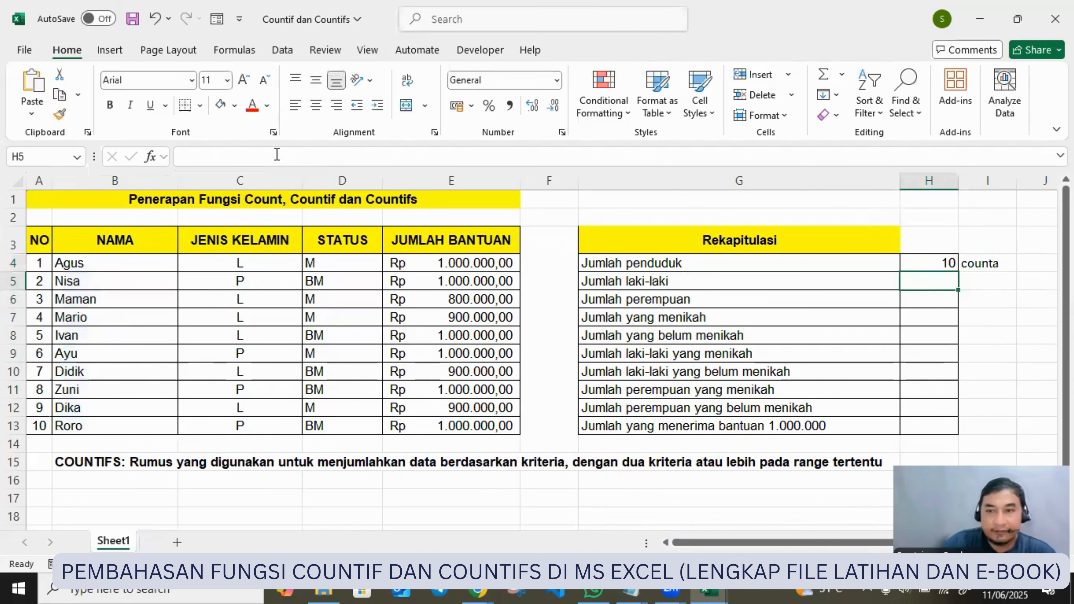
click(947, 262)
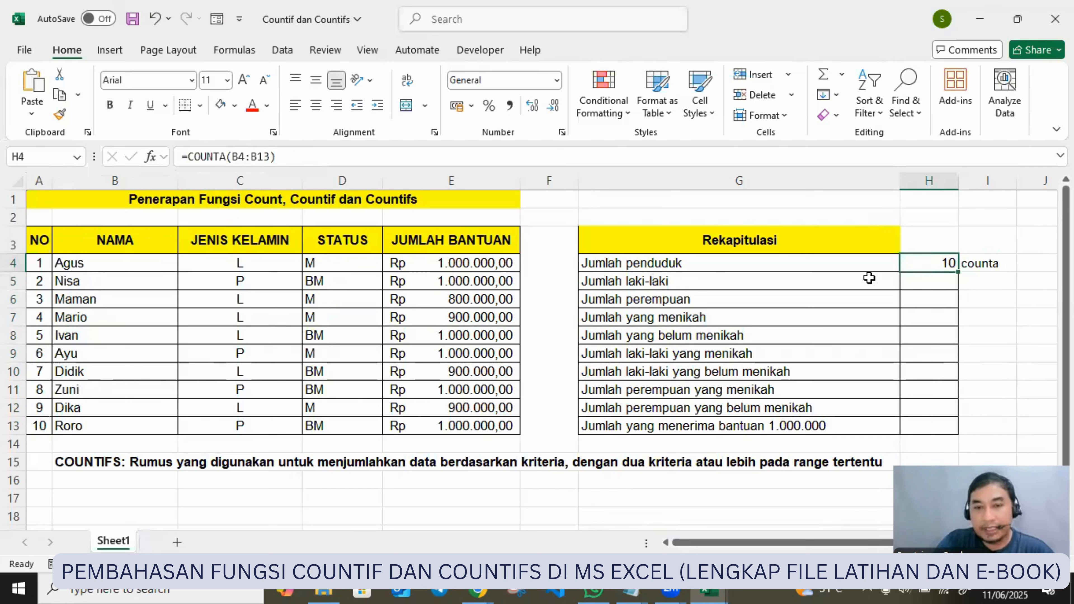
Step: Note the function name countif in cell I5, beside the Jumlah laki-laki row
click(694, 284)
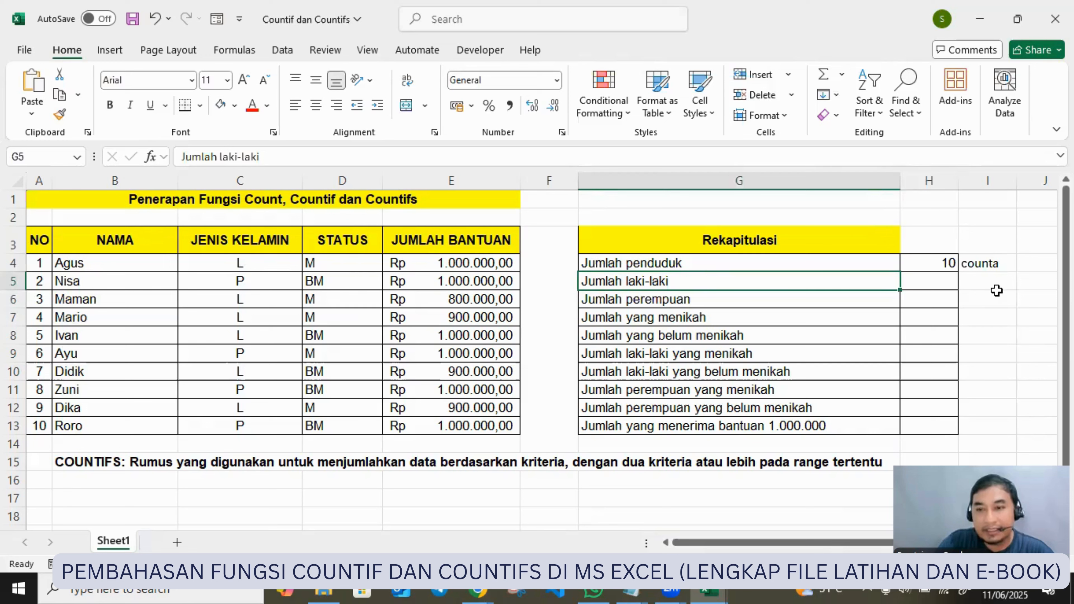
click(1001, 281)
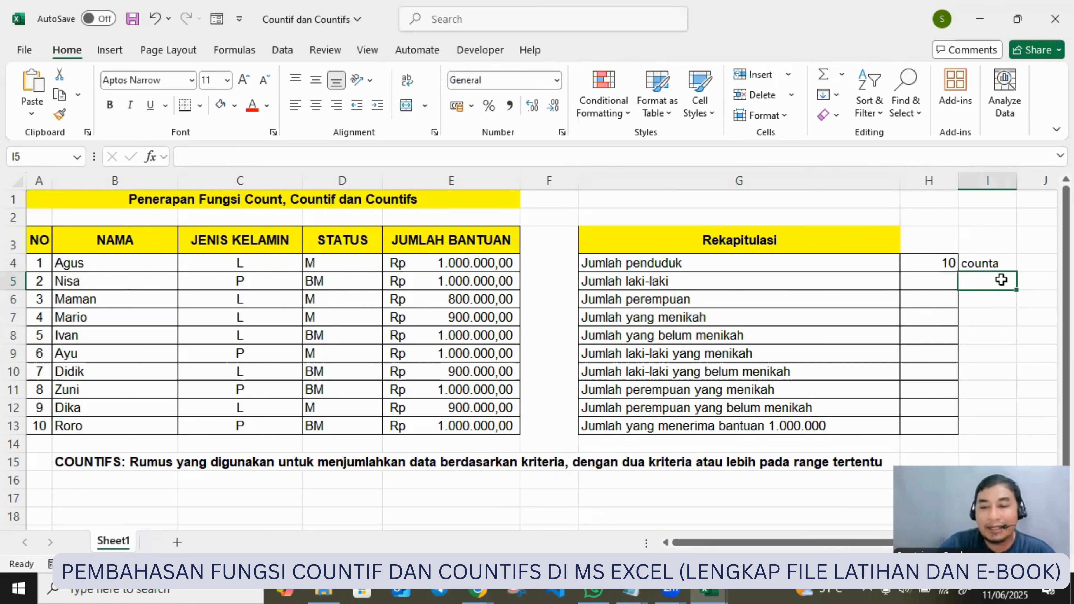
text(countif)
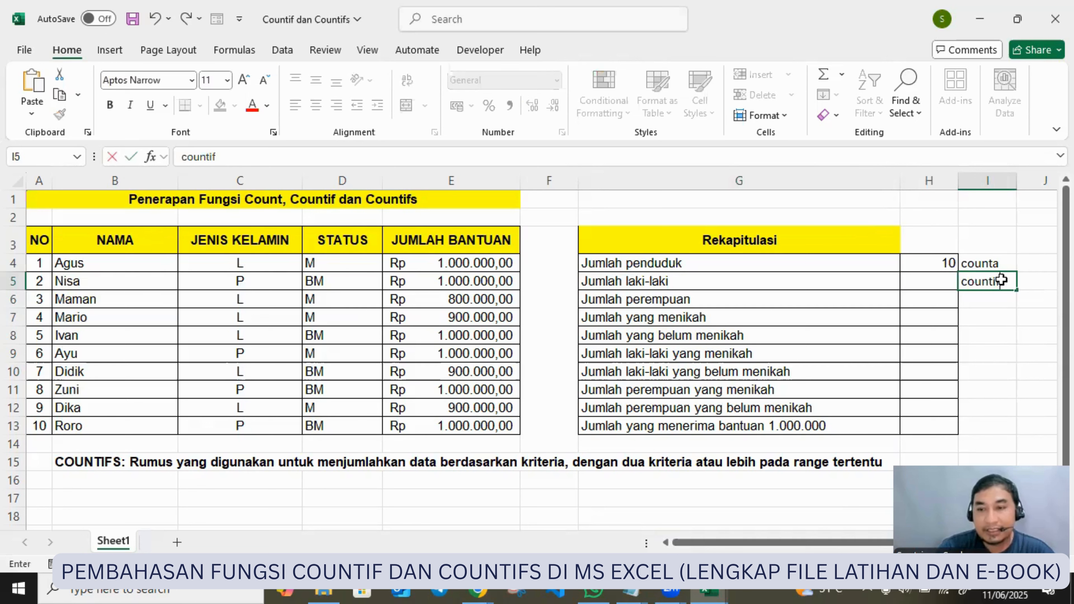
key(Return)
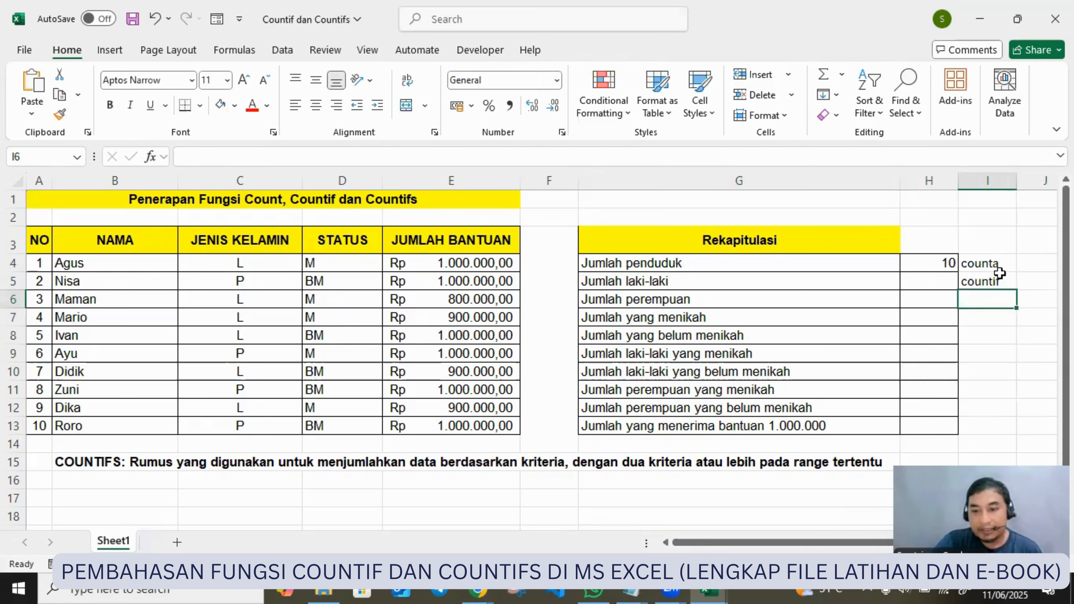
click(949, 279)
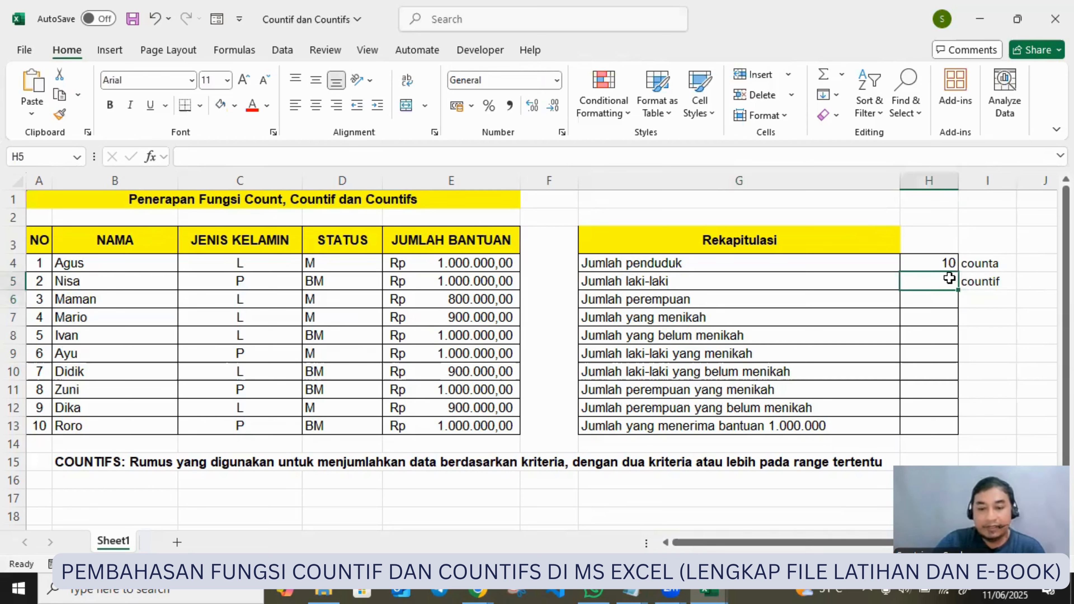
text(=cou)
key(BackSpace)
key(BackSpace)
key(BackSpace)
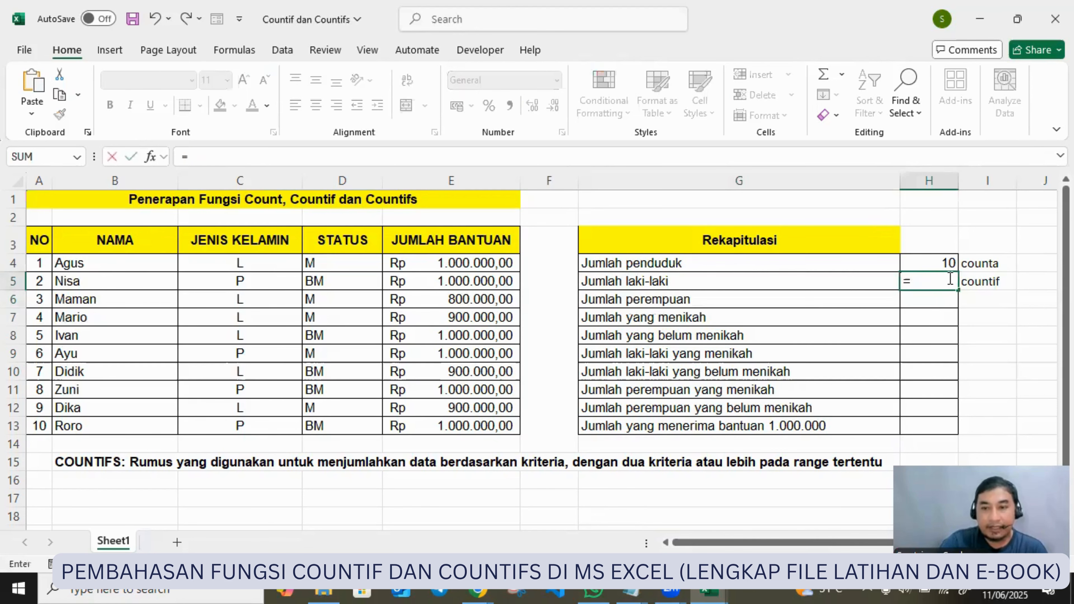
key(BackSpace)
text(co)
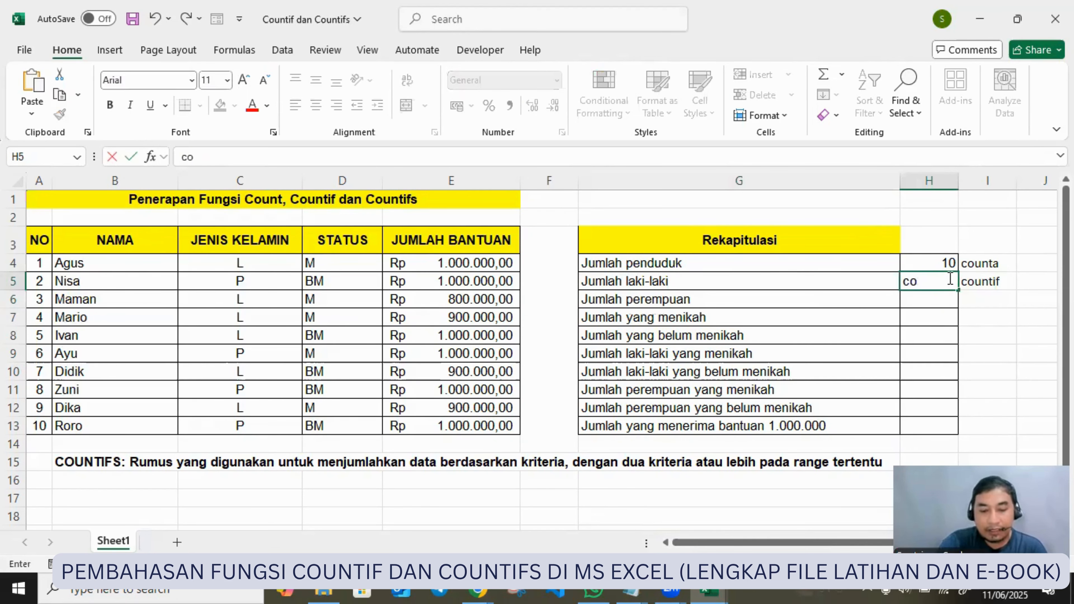
text(untif)
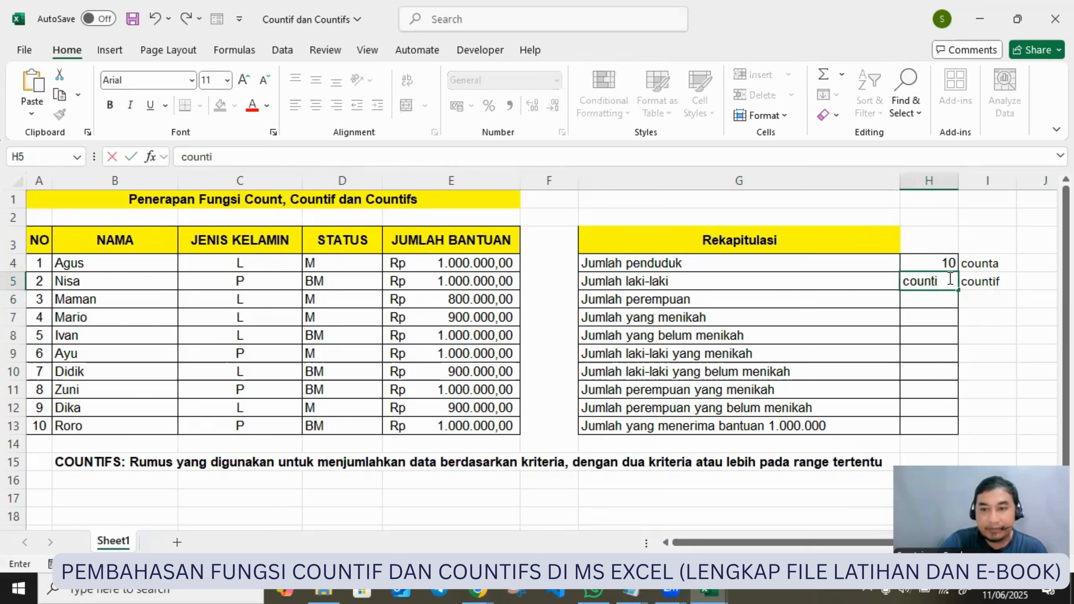
key(BackSpace)
key(BackSpace)
key(BackSpace)
key(BackSpace)
key(BackSpace)
key(BackSpace)
text(=cunt)
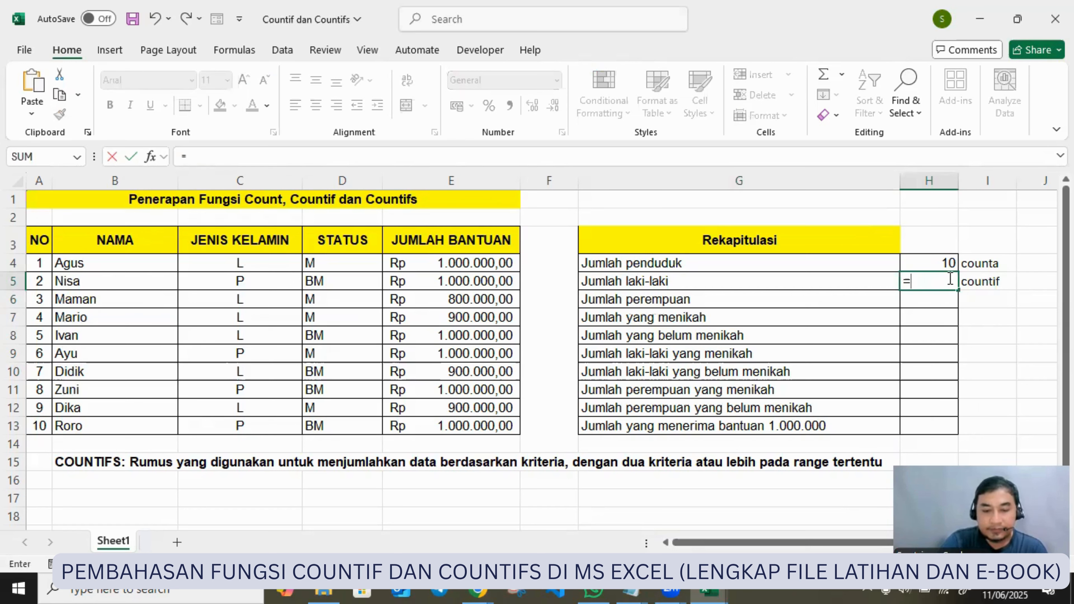
key(BackSpace)
key(BackSpace)
key(BackSpace)
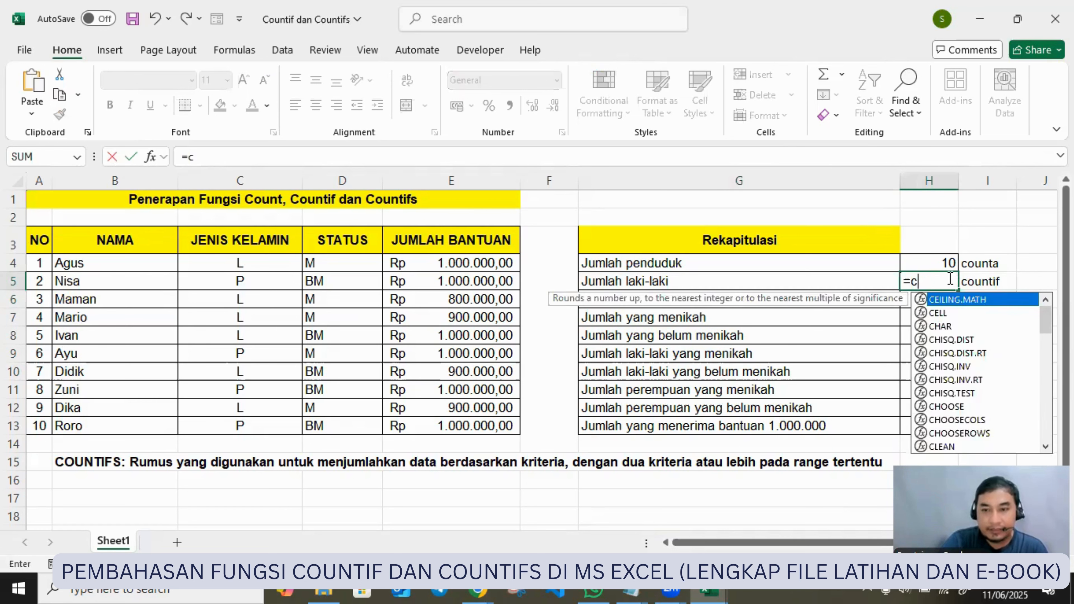
text(oun)
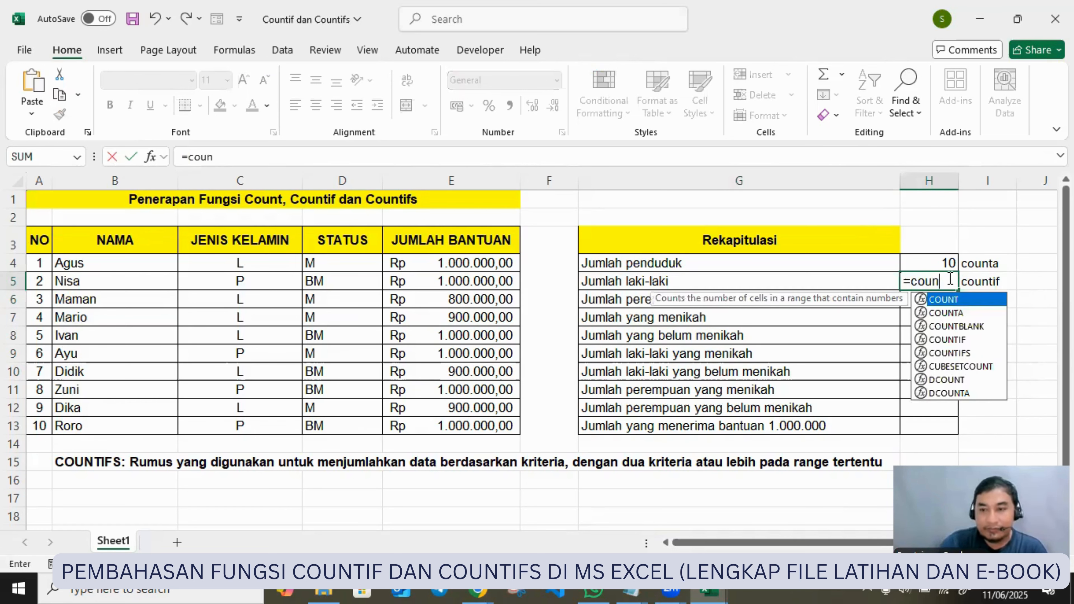
click(960, 341)
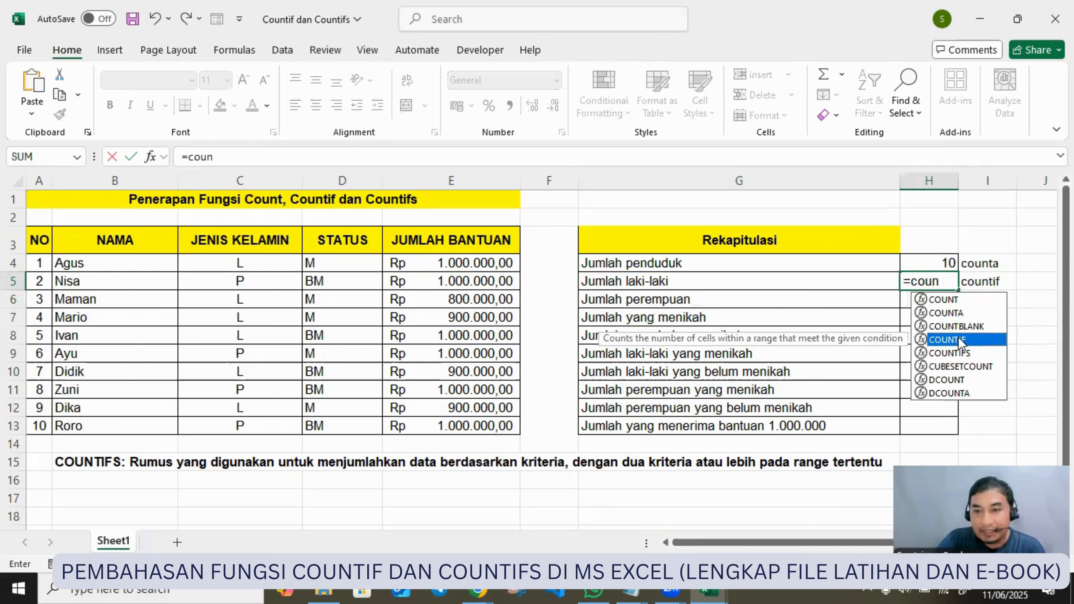
double_click(959, 340)
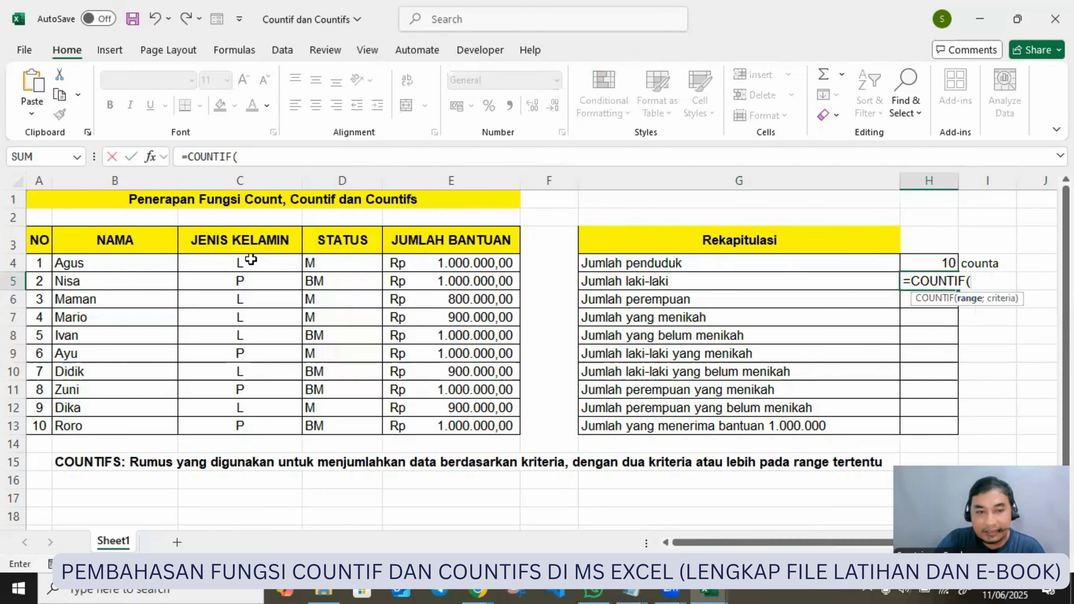
drag(251, 260, 254, 417)
drag(247, 415, 246, 411)
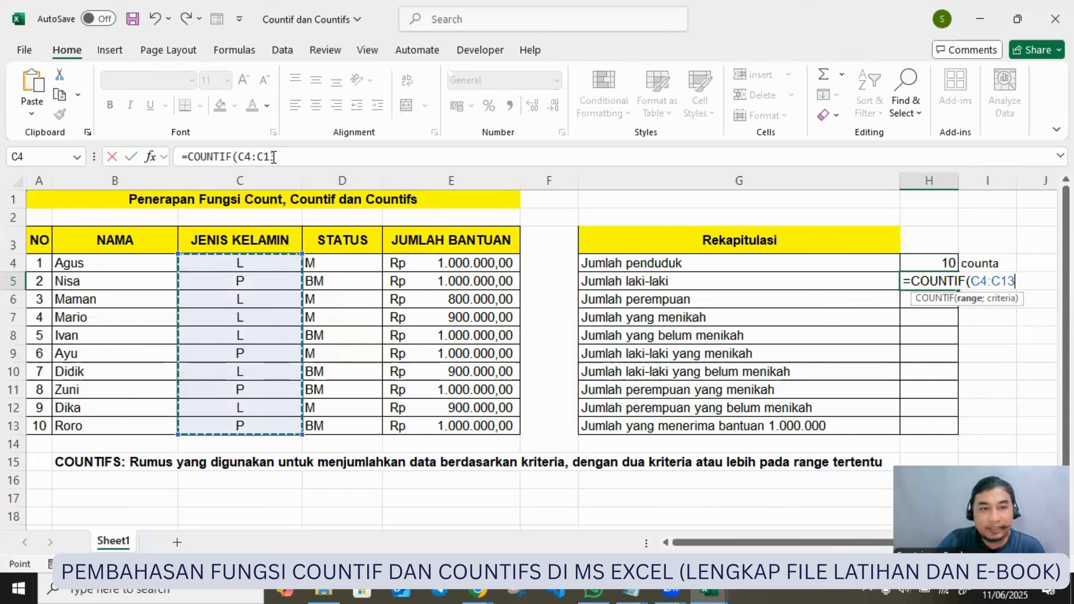
drag(277, 157, 180, 157)
key(BackSpace)
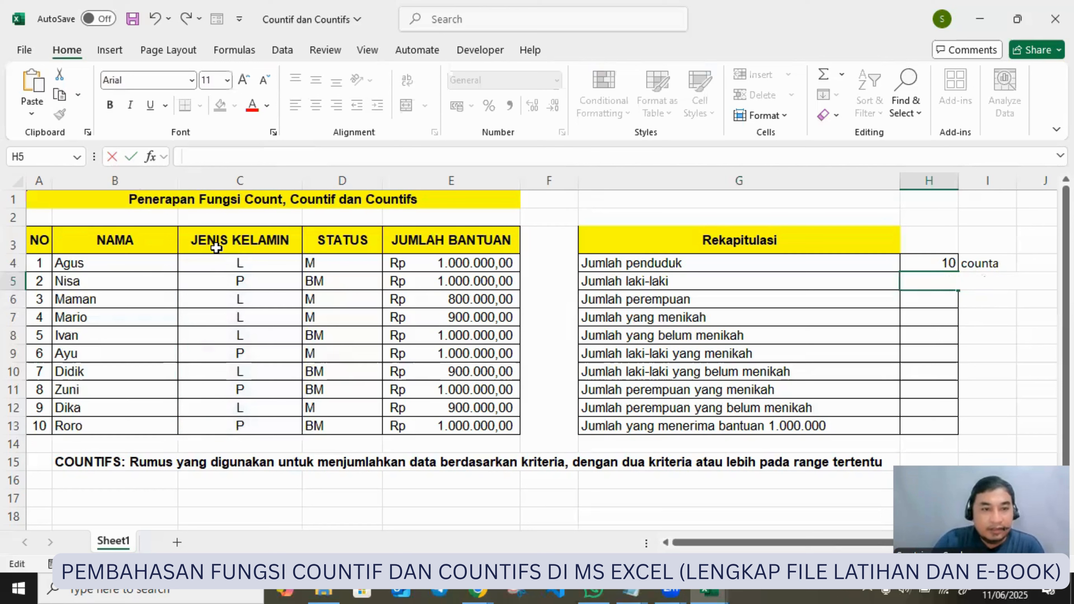
Step: Name the JENIS KELAMIN data range C4:C13 jenis and reselect the range to check its name
drag(214, 264, 205, 433)
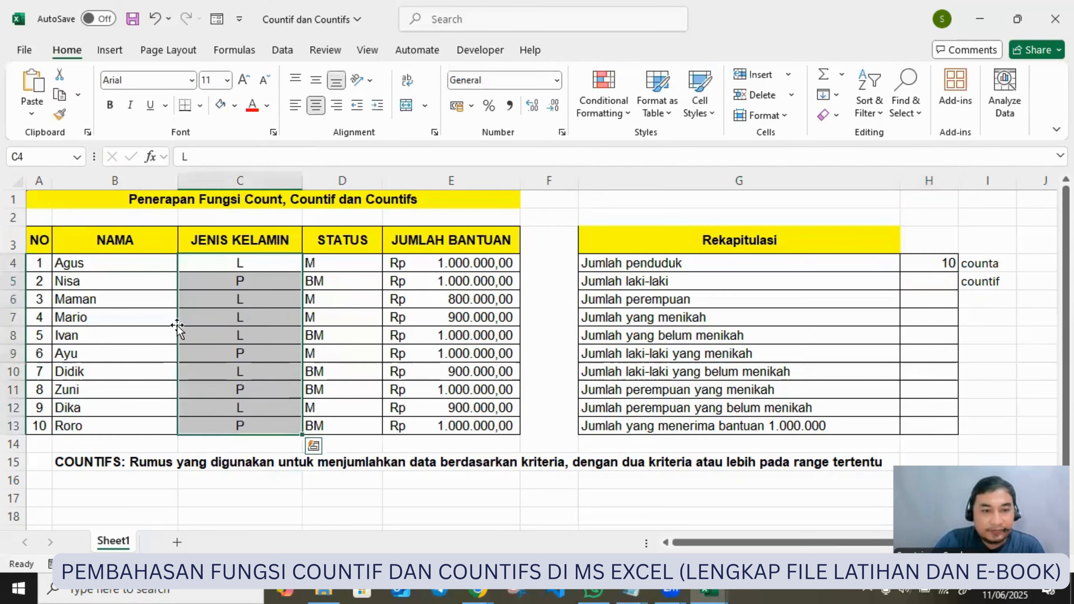
click(58, 151)
text(jenis)
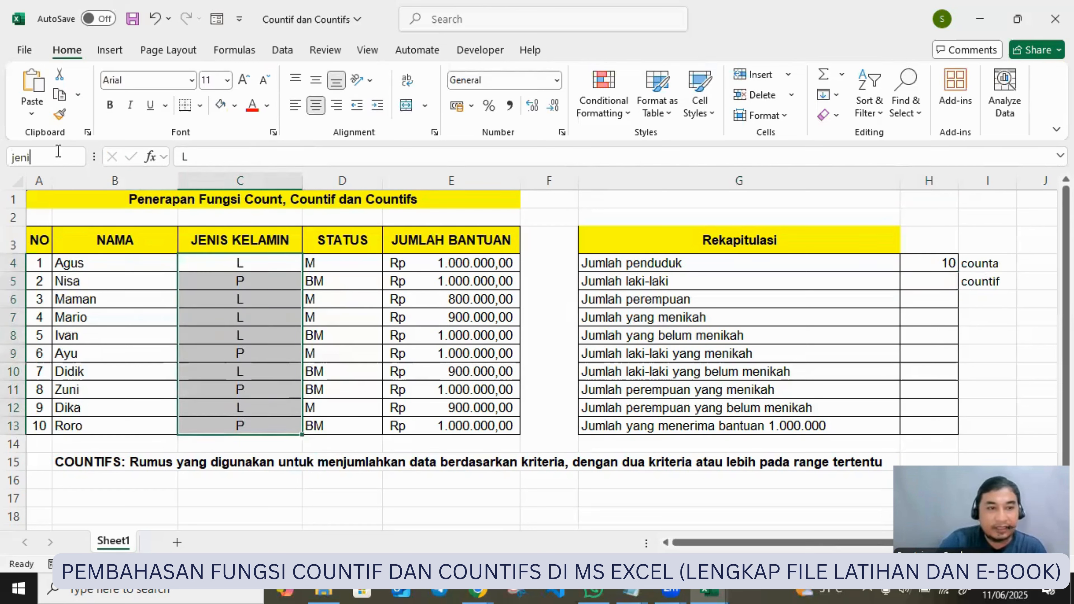
key(Return)
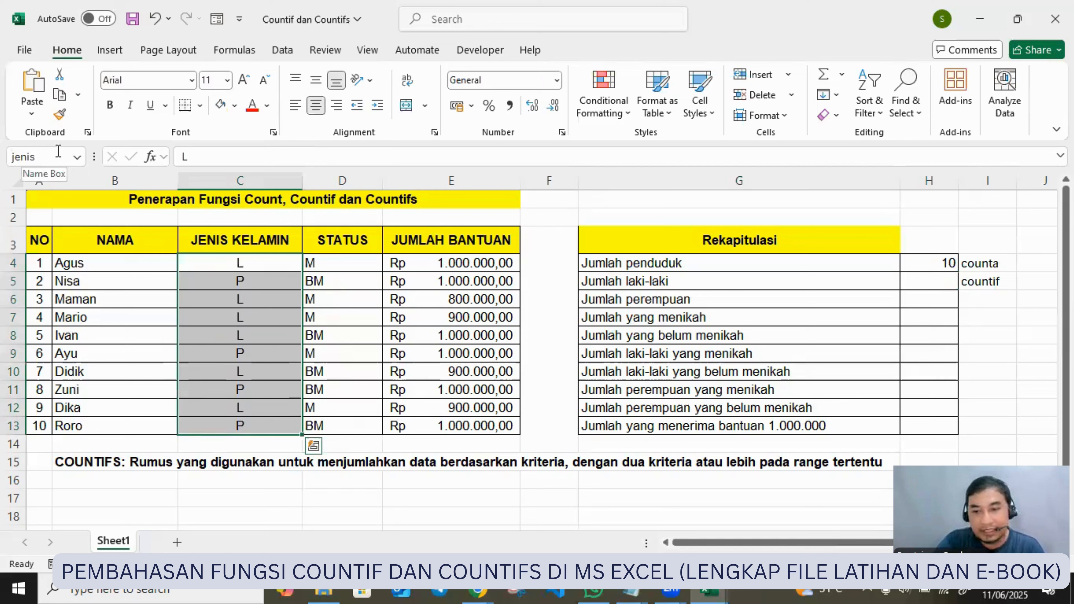
click(242, 263)
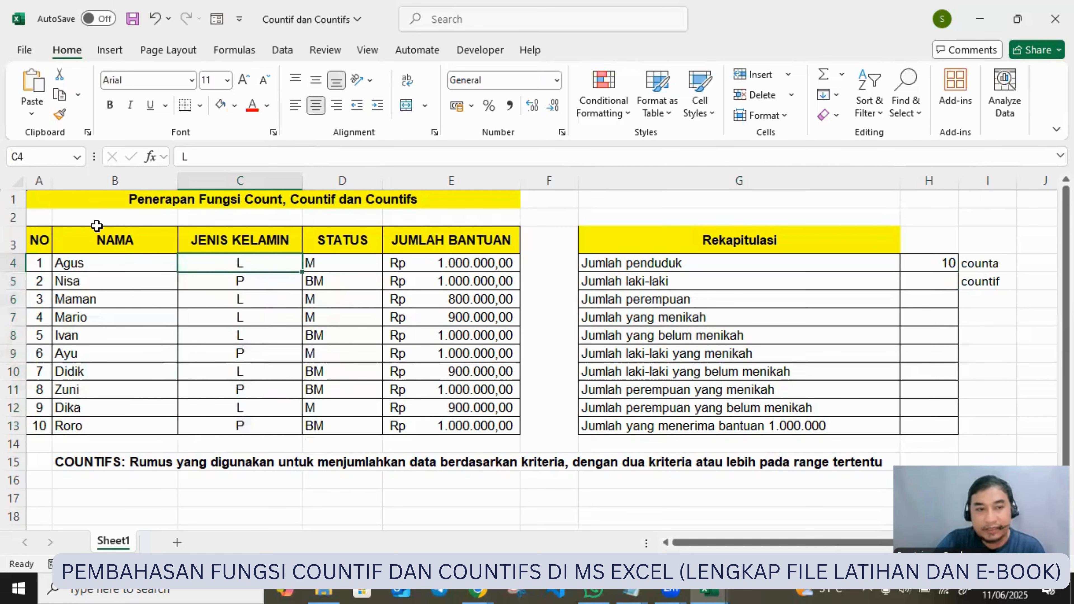
drag(218, 262, 199, 427)
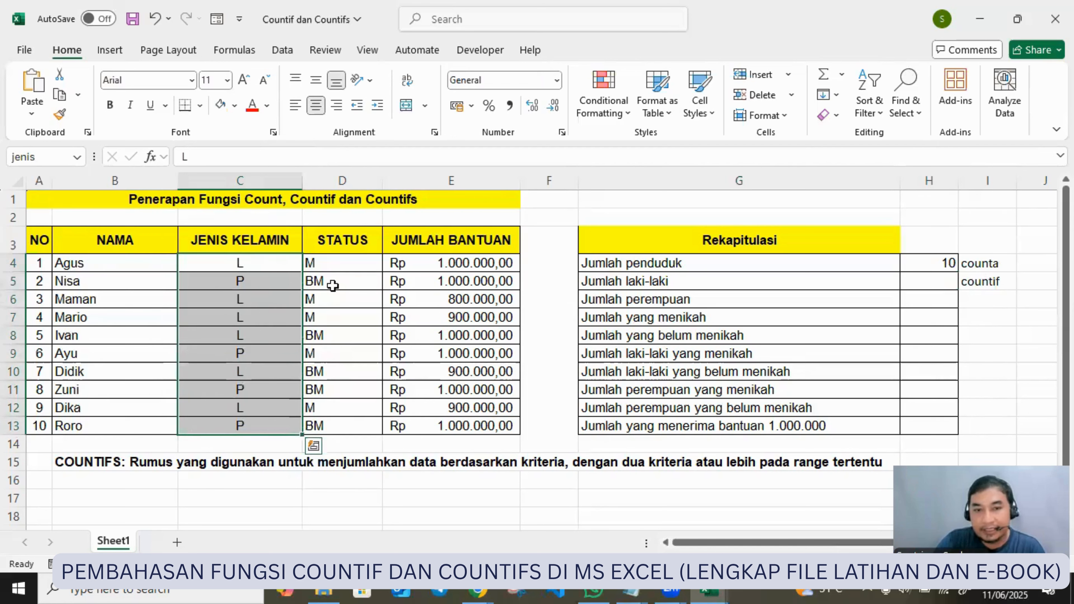
Step: Name the STATUS data range D4:D13 status
drag(339, 264, 332, 422)
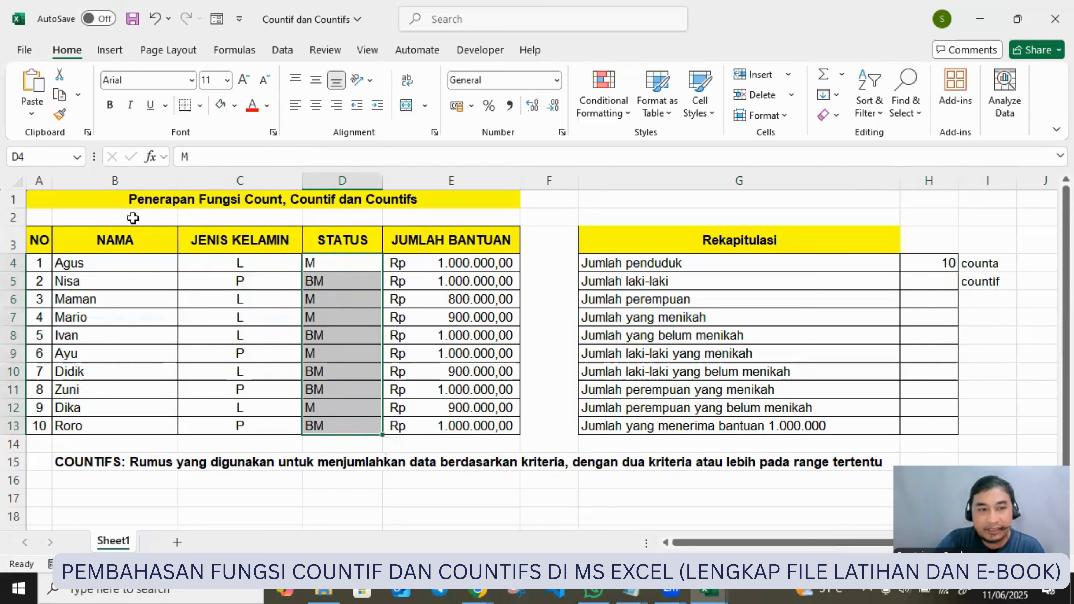
click(58, 157)
text(status)
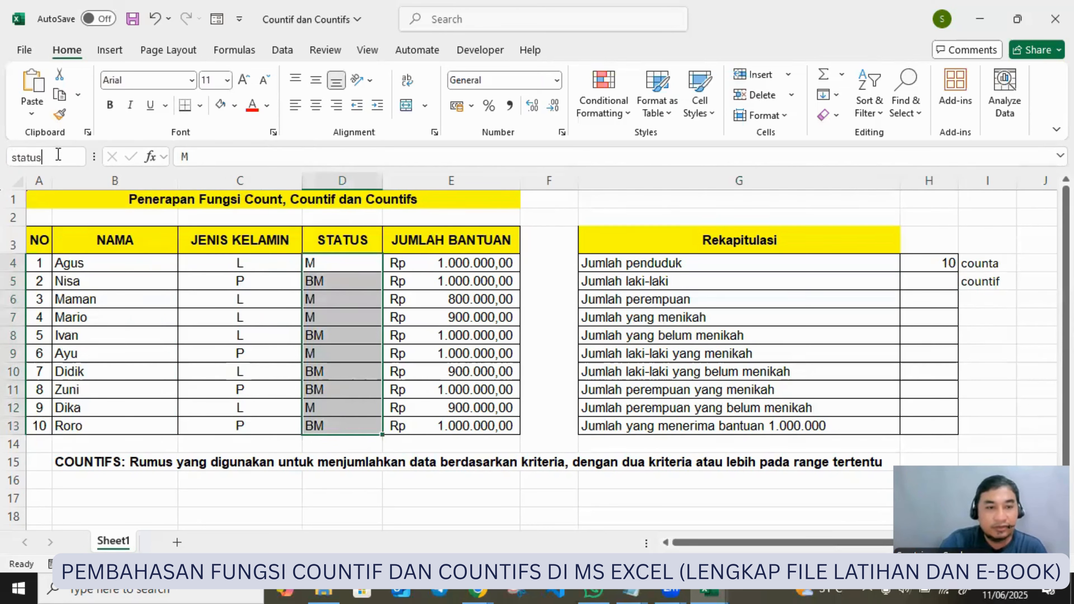
key(Return)
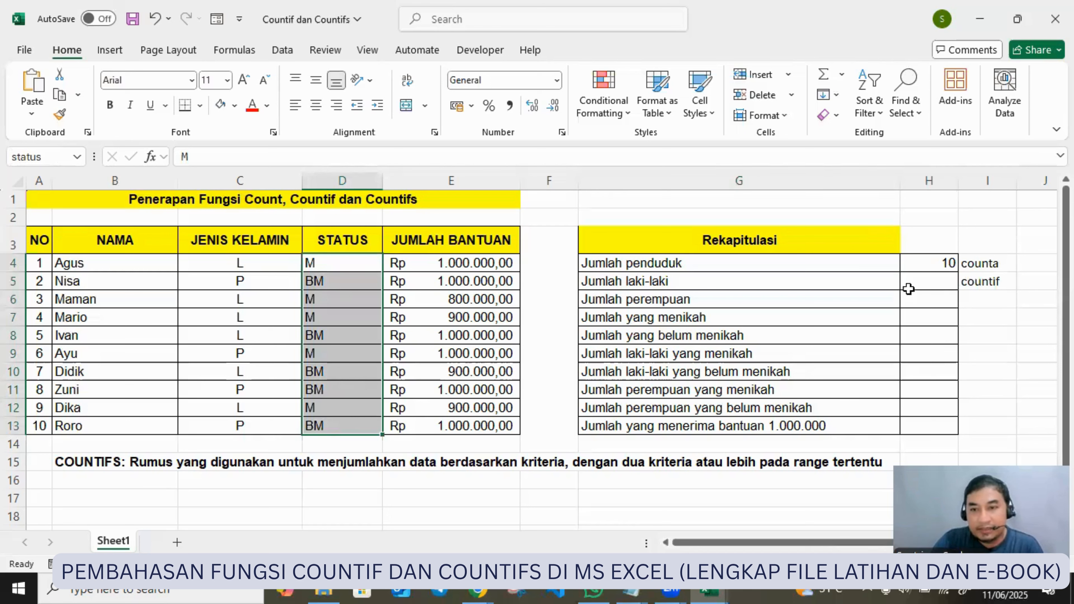
Step: Count the men in H5 for Jumlah laki-laki with the formula =COUNTIF(jenis;"L")
click(940, 280)
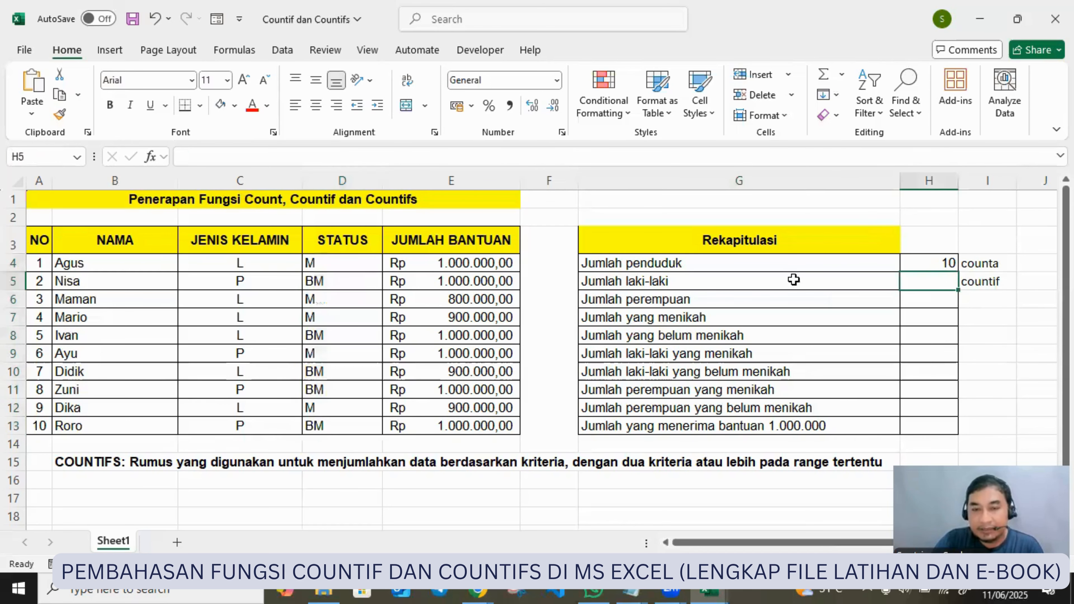
text(=cou)
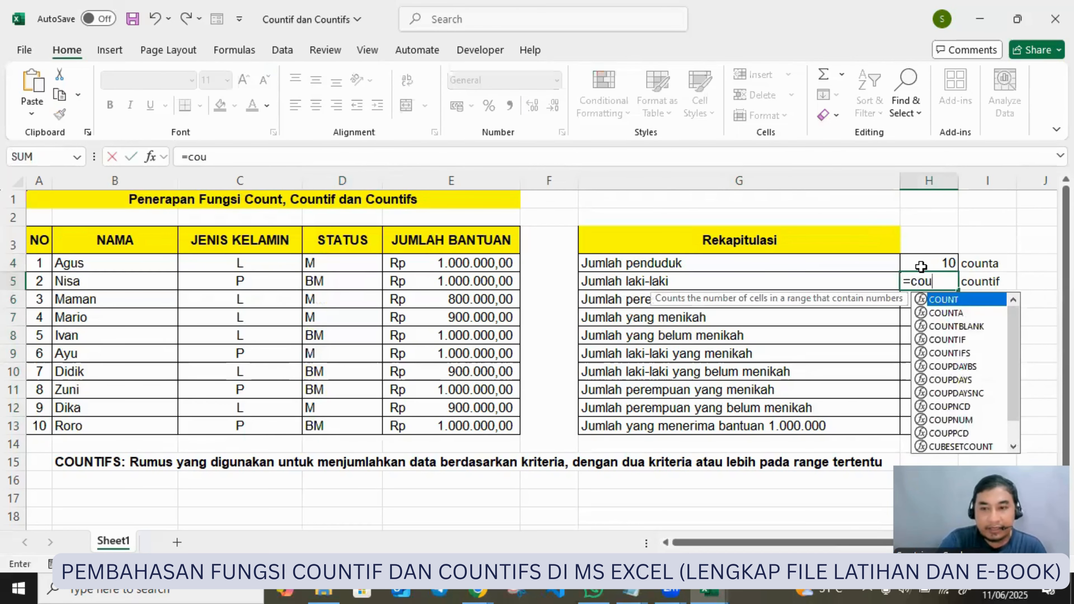
text(ntif)
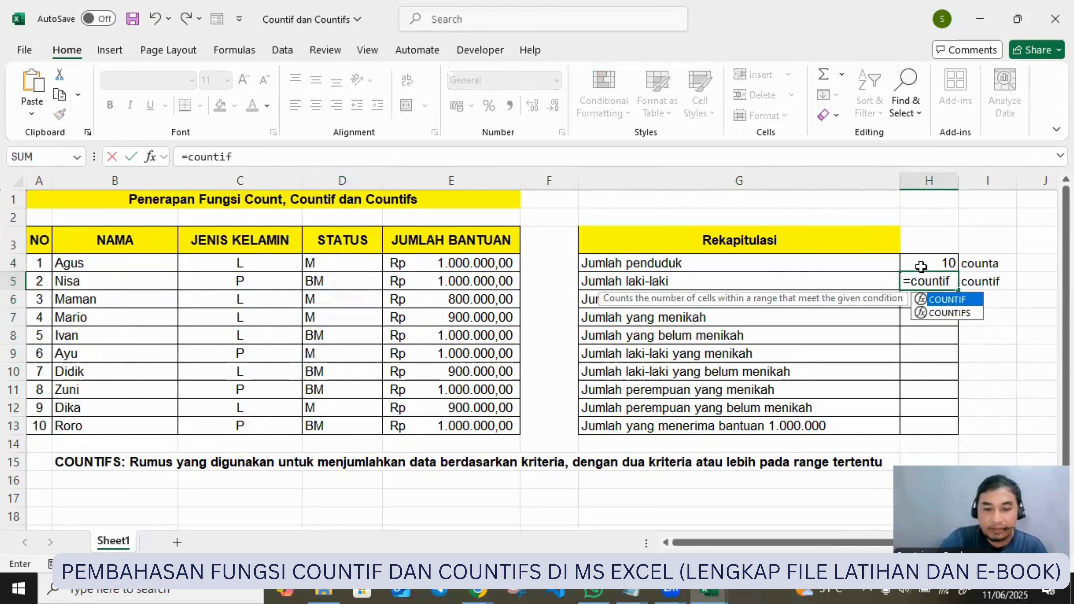
text(()
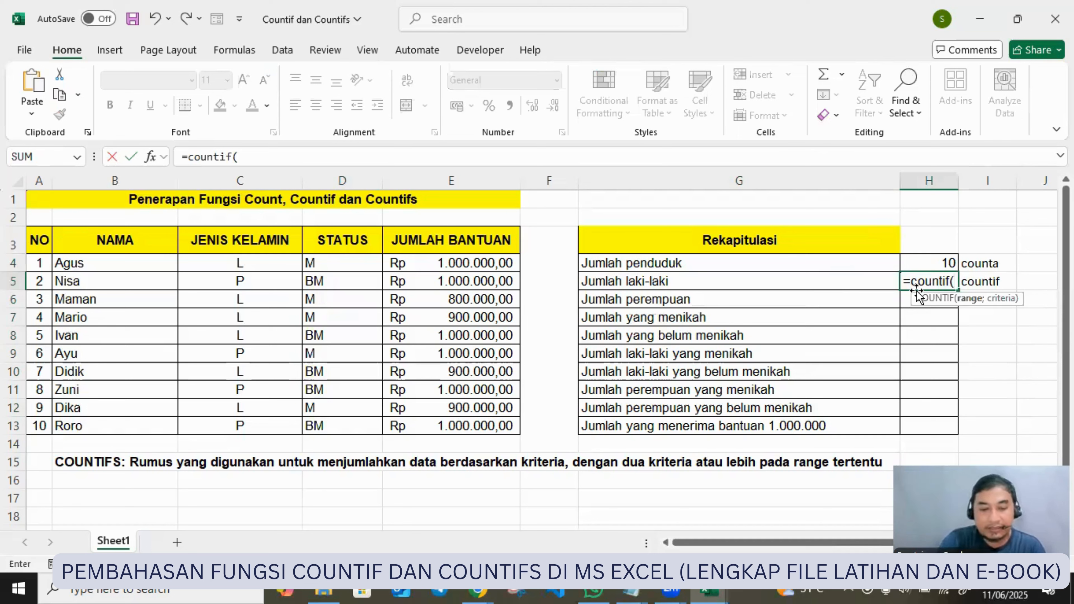
text(jenis)
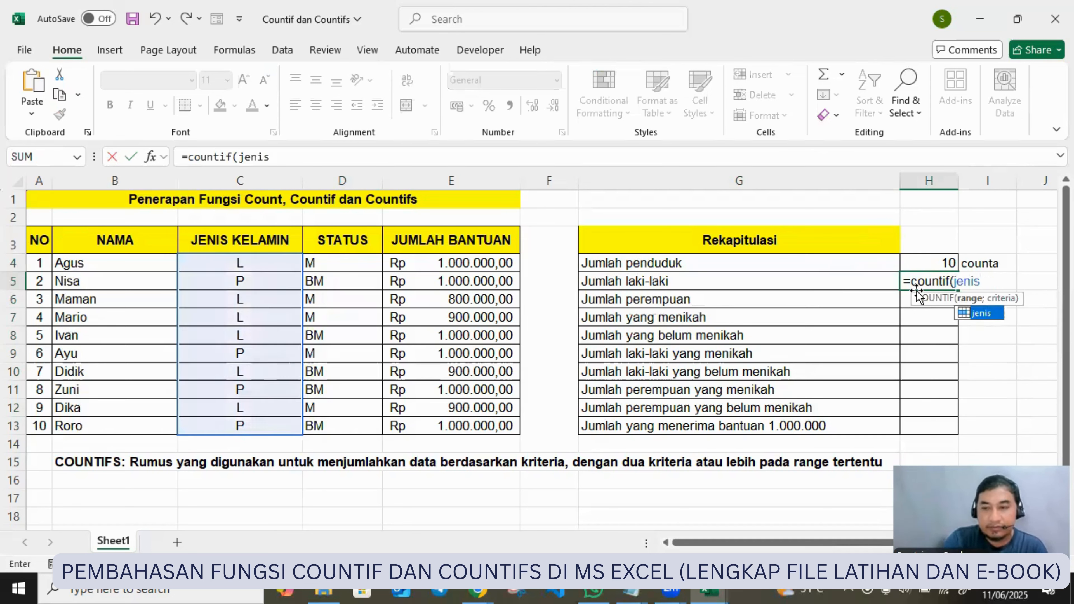
text(;)
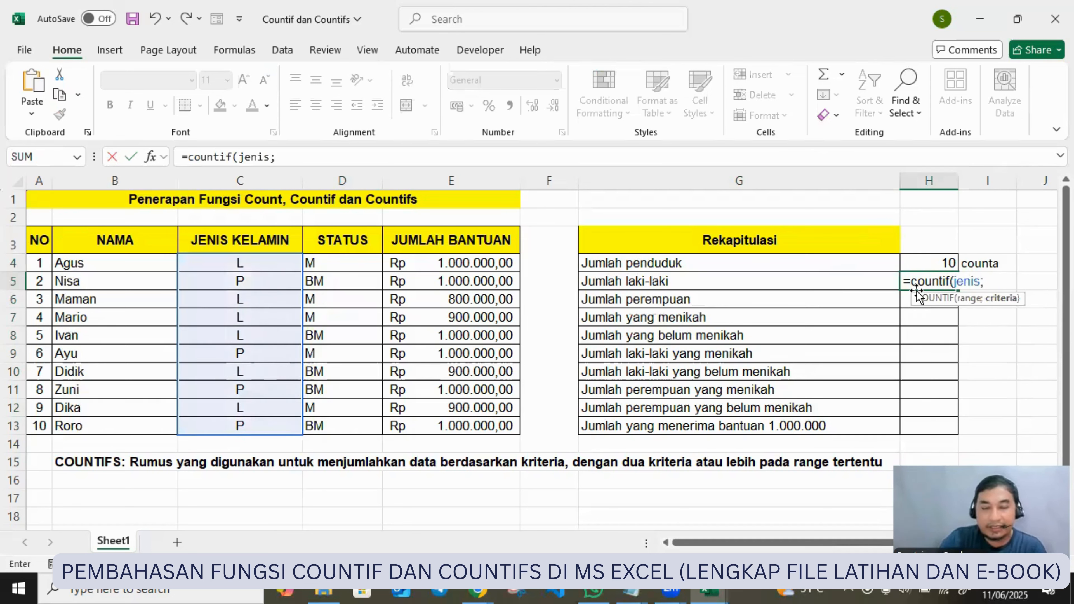
text(")
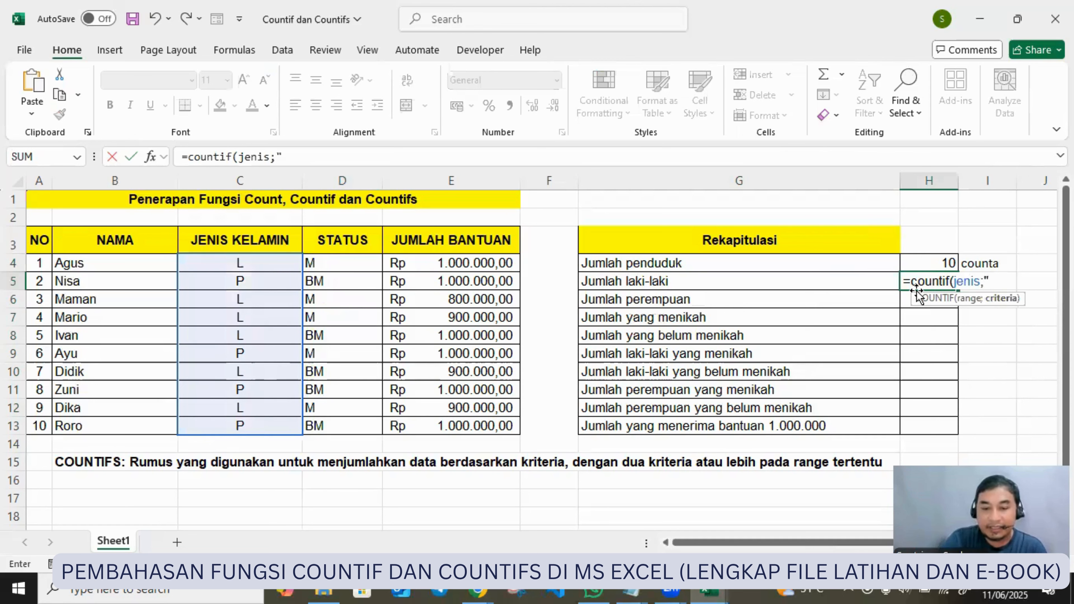
text(L"))
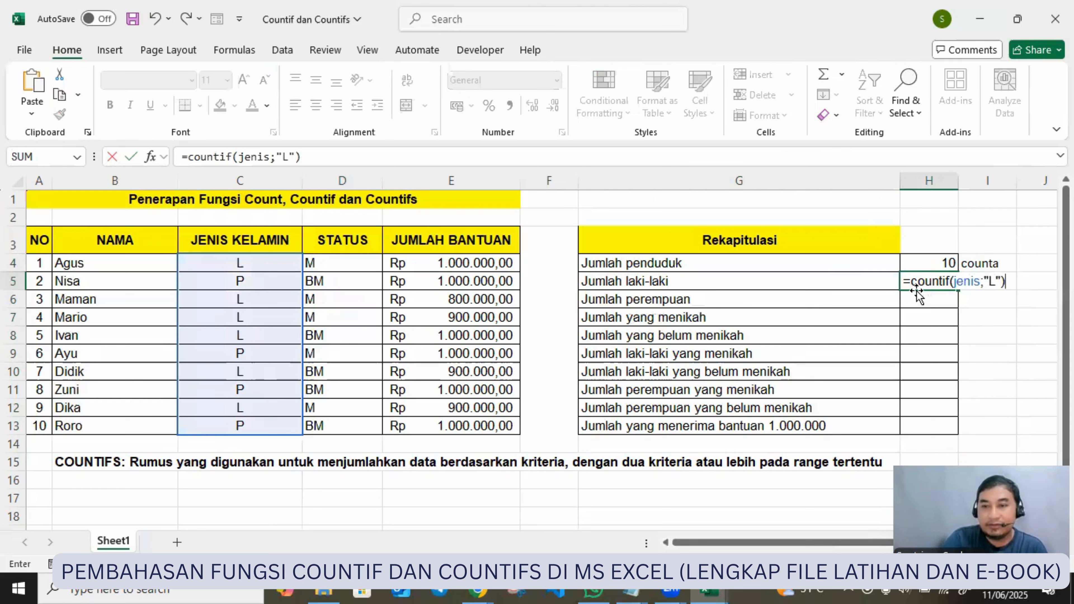
key(Return)
Step: Check the Jumlah laki-laki result against each L entry in the JENIS KELAMIN column
click(941, 280)
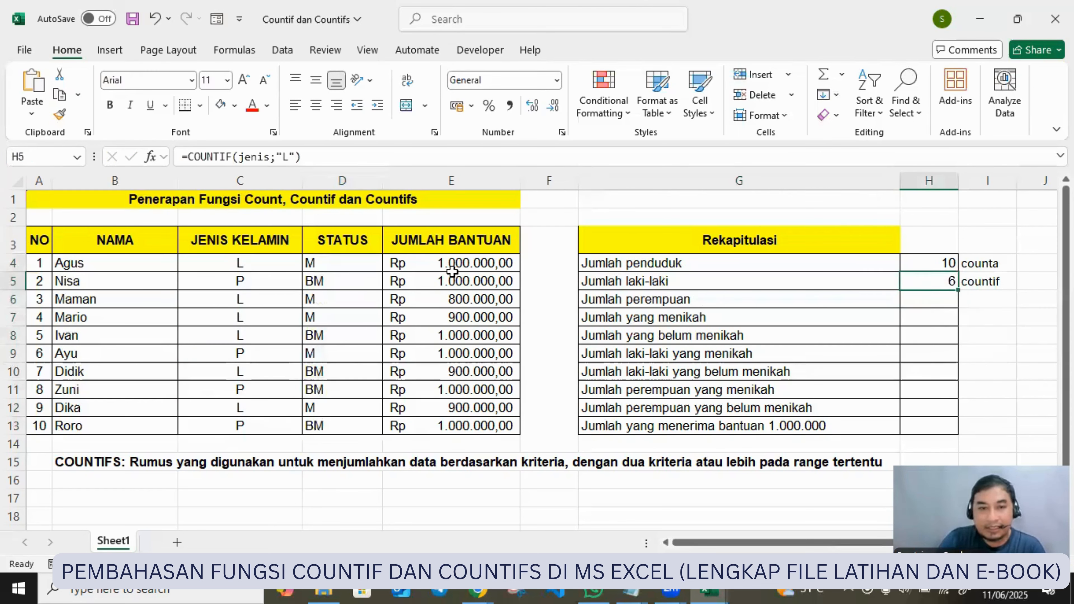
click(273, 268)
click(253, 298)
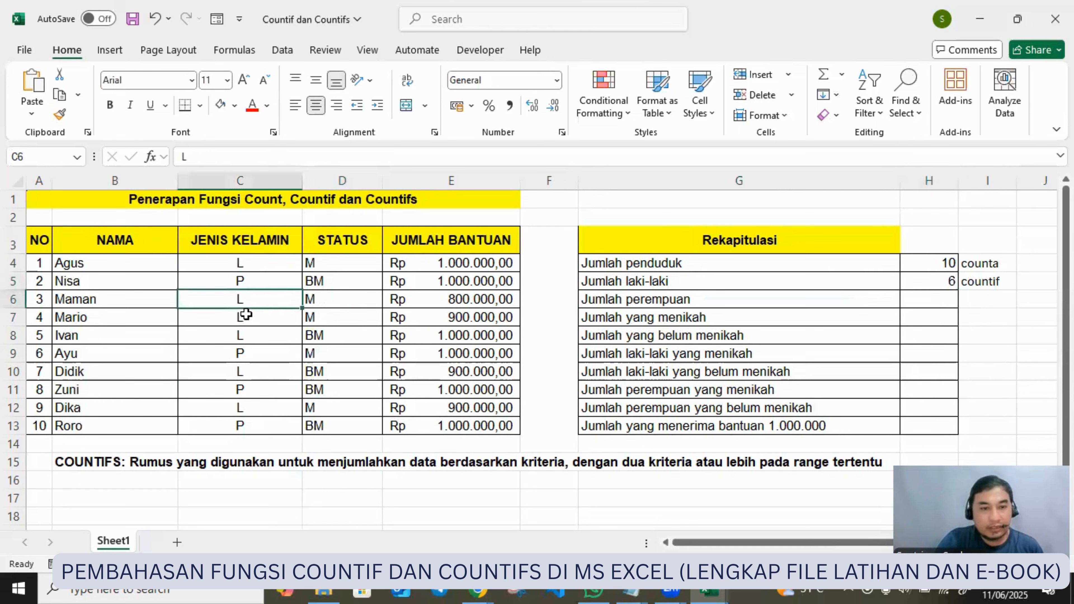
click(244, 316)
click(247, 335)
click(241, 372)
click(248, 409)
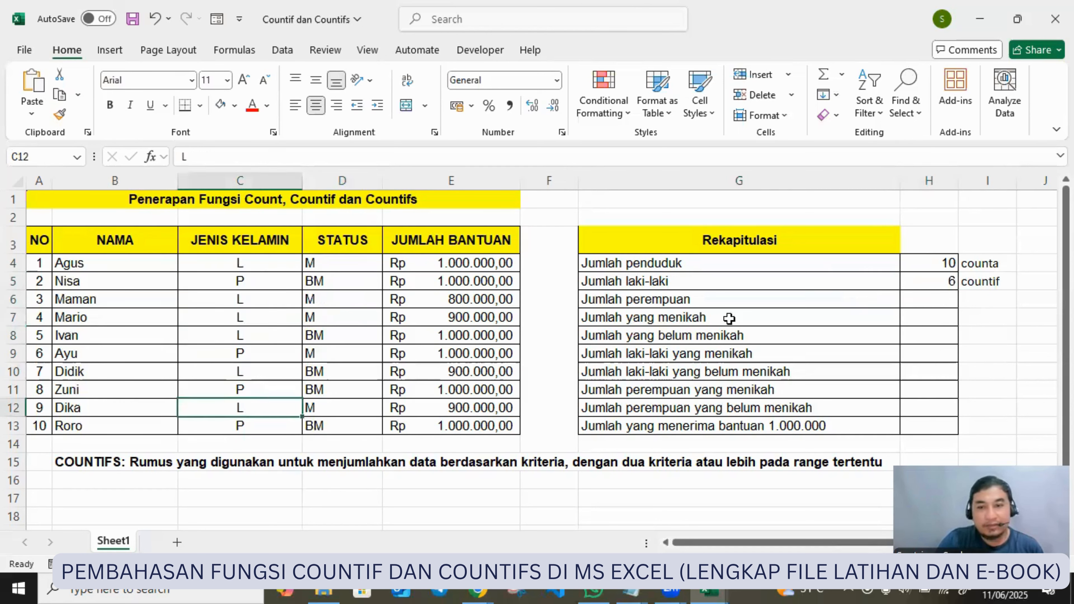
Step: Centre the contents of the Rekapitulasi result cells H4:H13 horizontally
drag(931, 263, 933, 425)
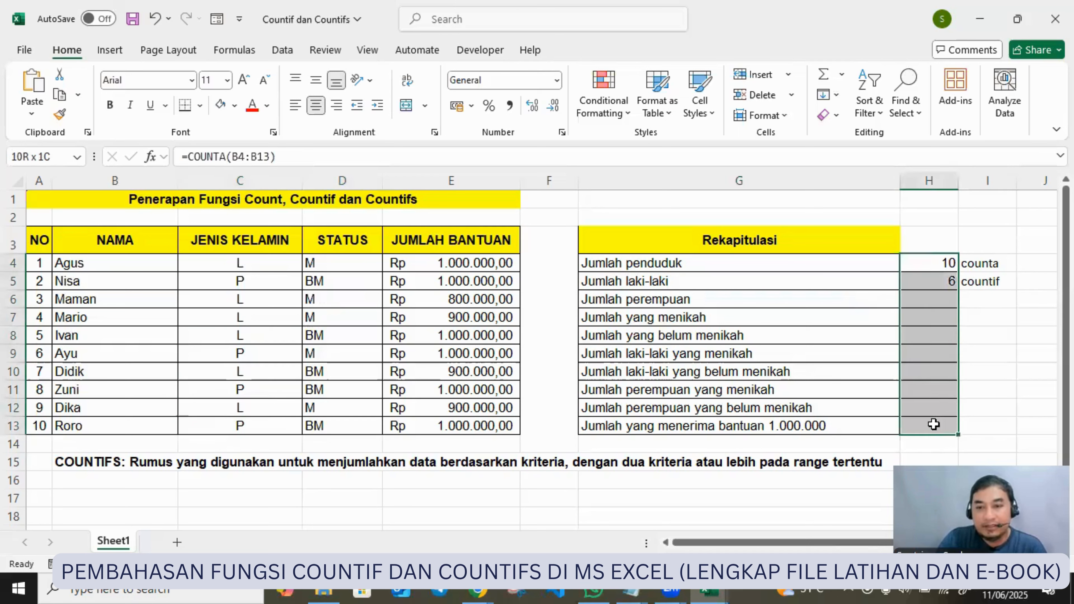
click(315, 110)
Step: Count the women in H6 for Jumlah perempuan with the formula =COUNTIF(jenis;"P")
click(927, 298)
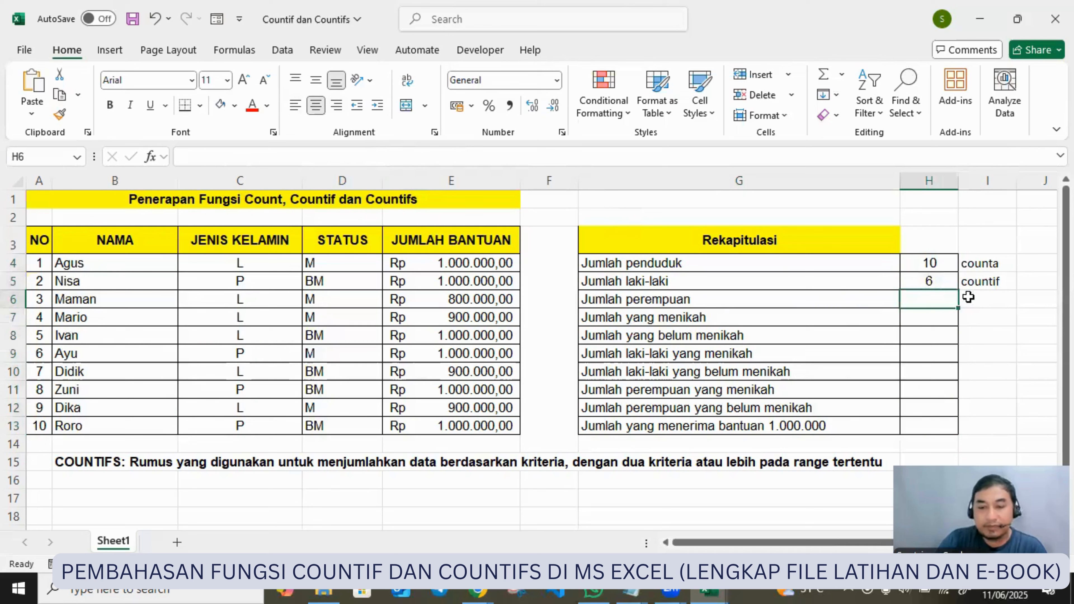
text(=COUNT)
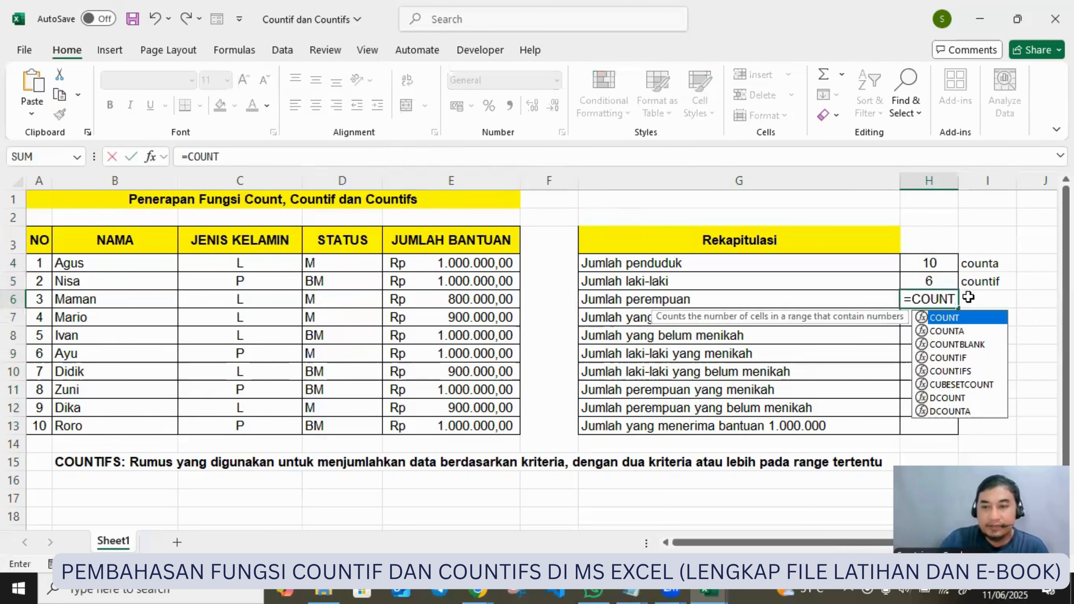
double_click(949, 357)
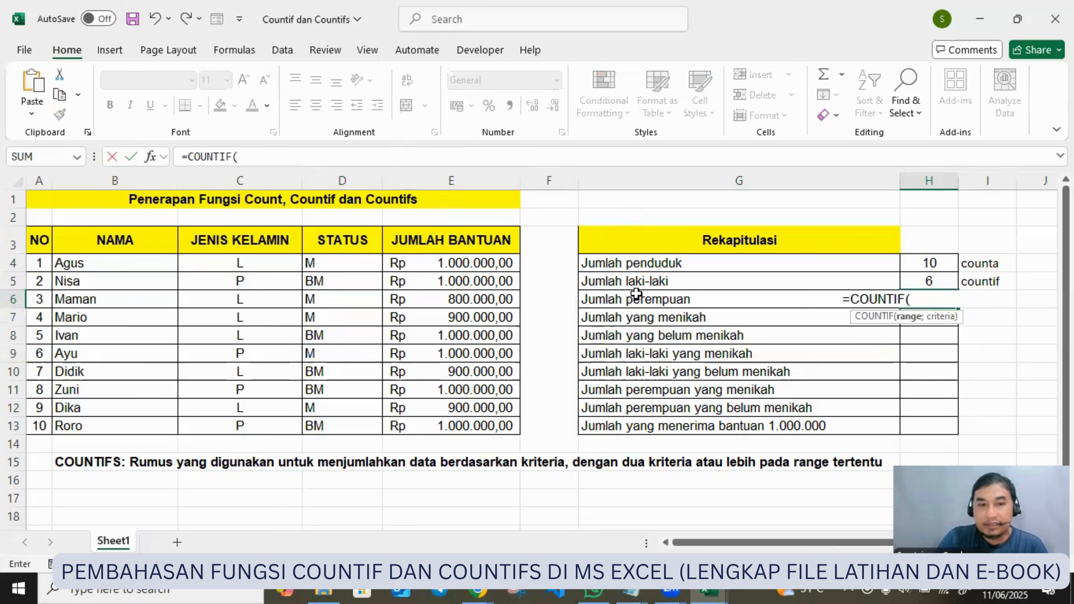
text(JE)
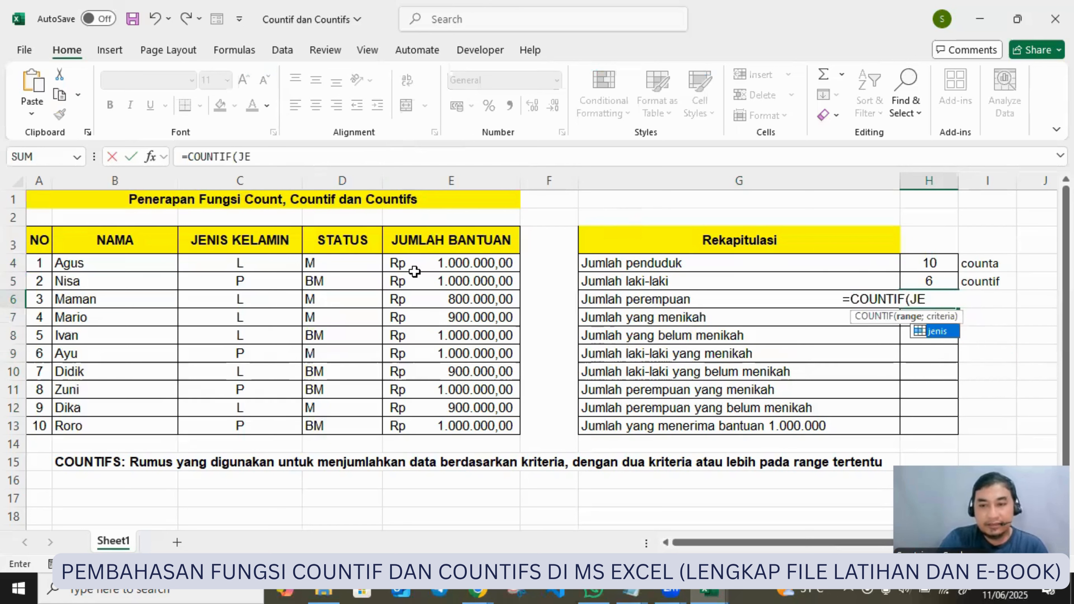
text(NIS)
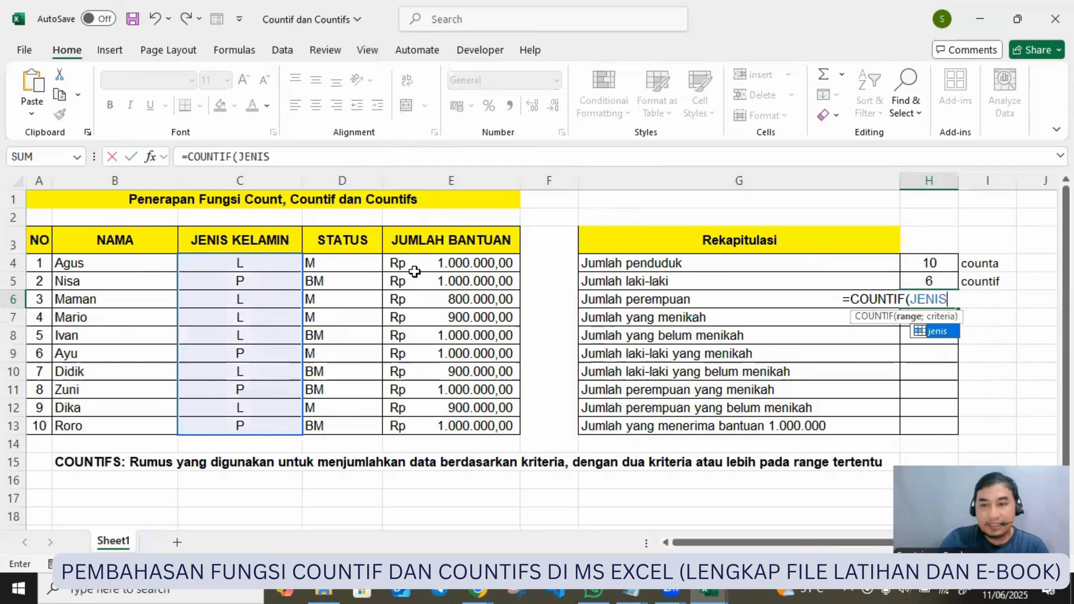
double_click(942, 332)
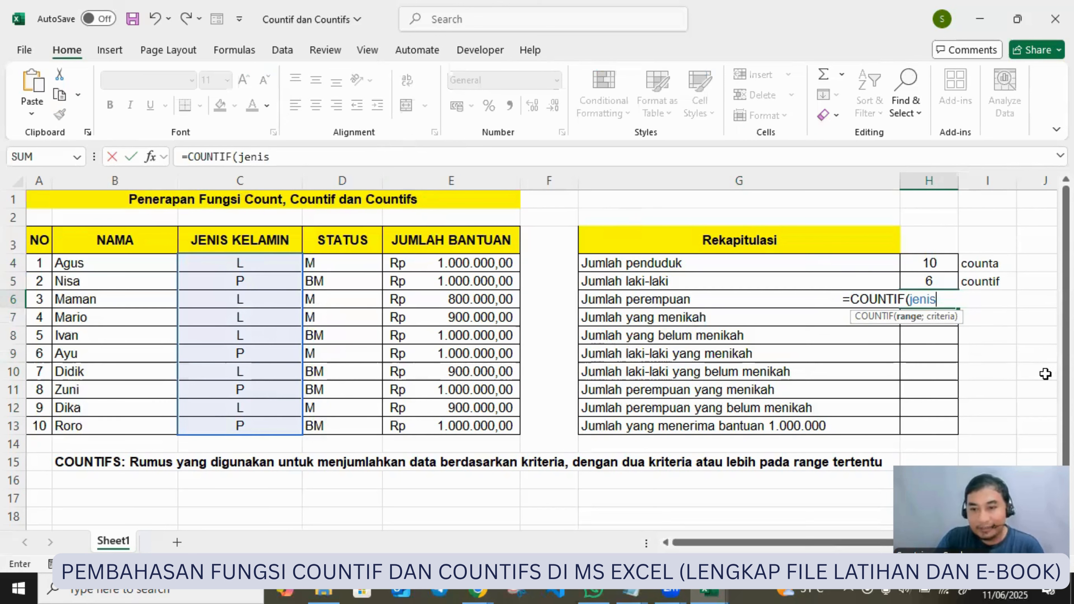
text(;)
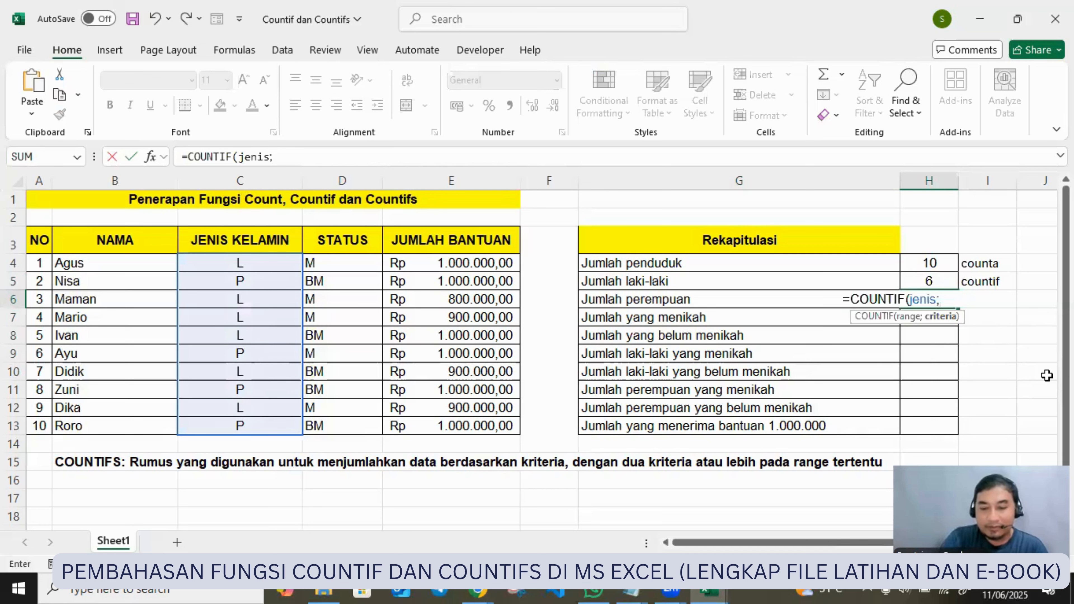
text(P)
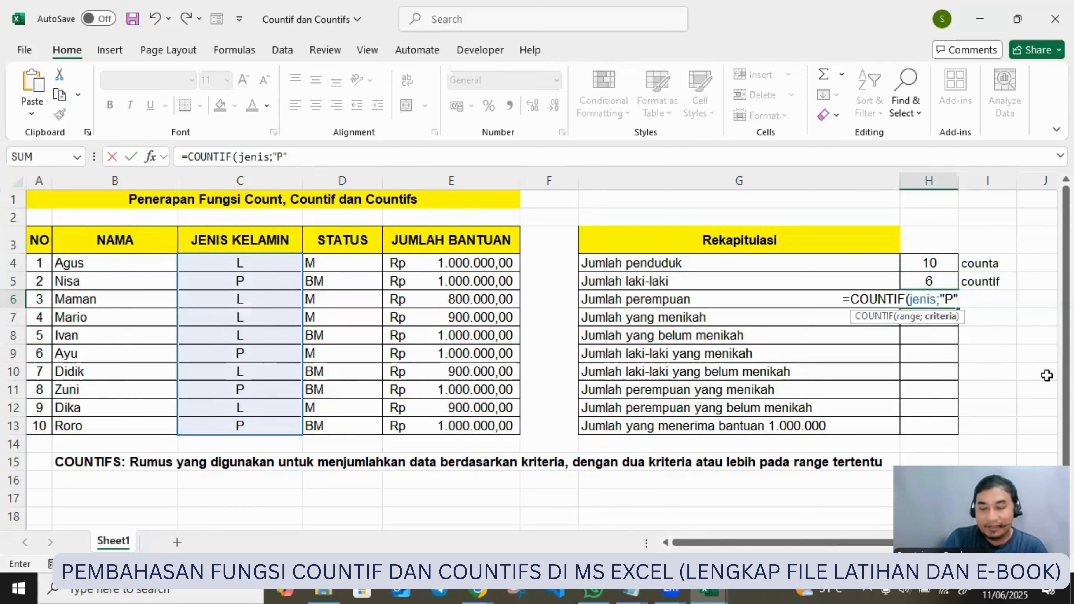
text("))
key(Return)
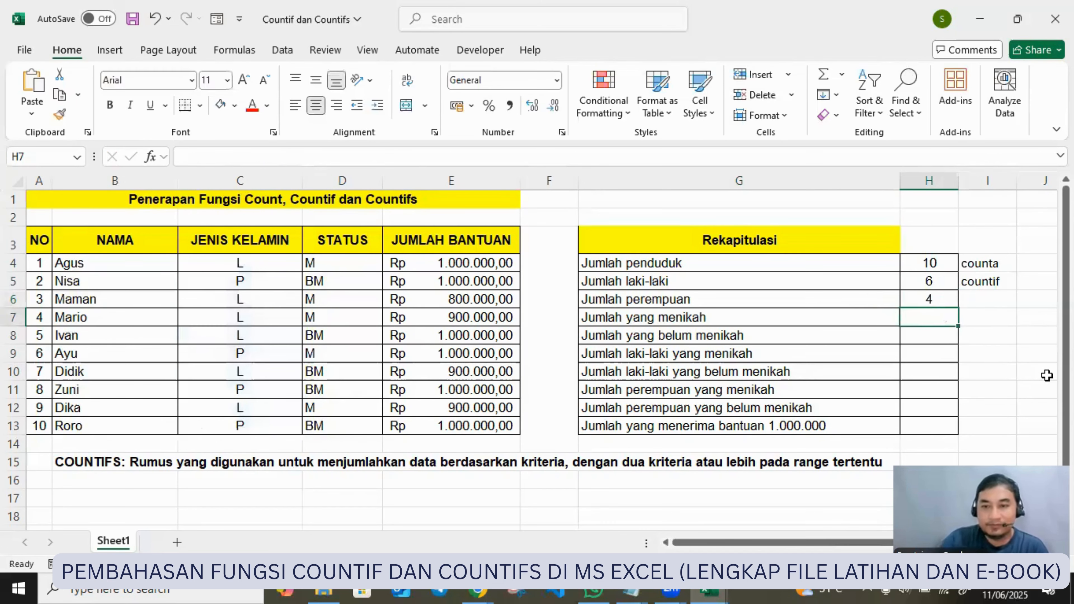
click(933, 298)
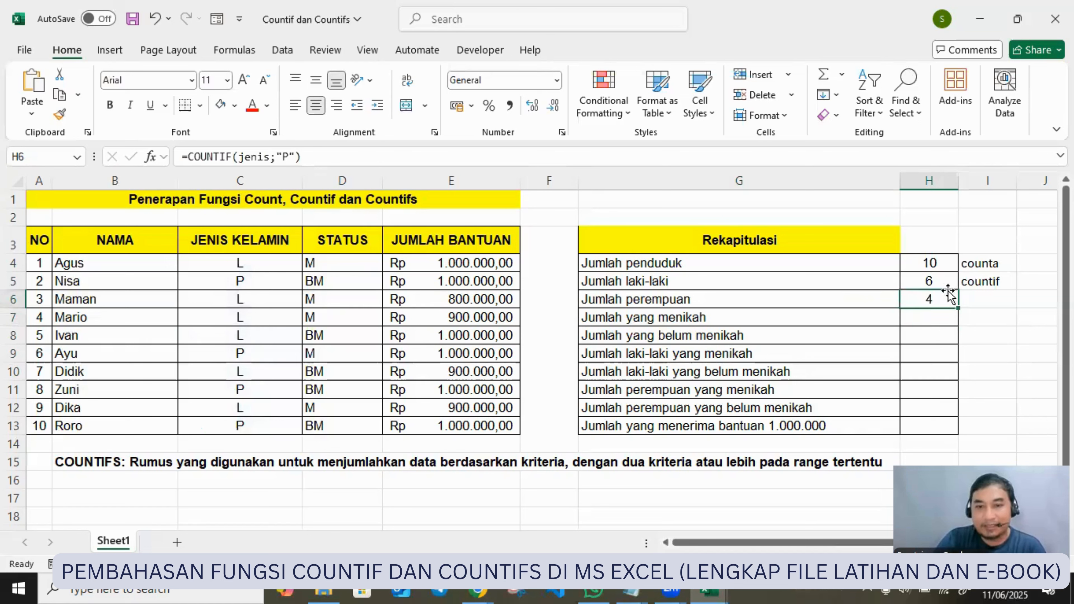
Step: Count the married people in H7 for Jumlah yang menikah with the formula =COUNTIF(status;"M")
click(942, 315)
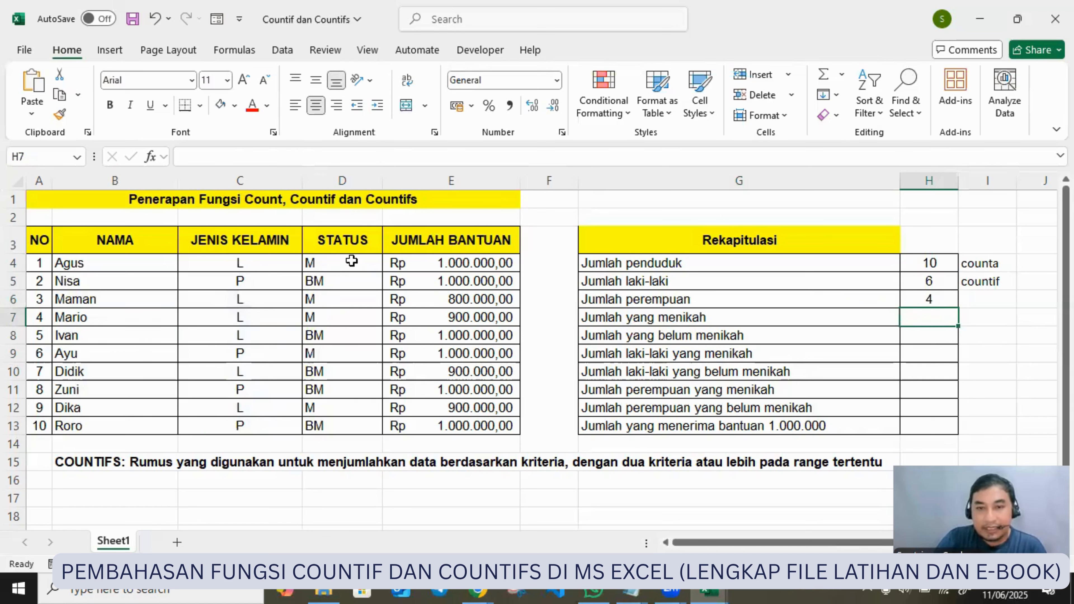
click(732, 320)
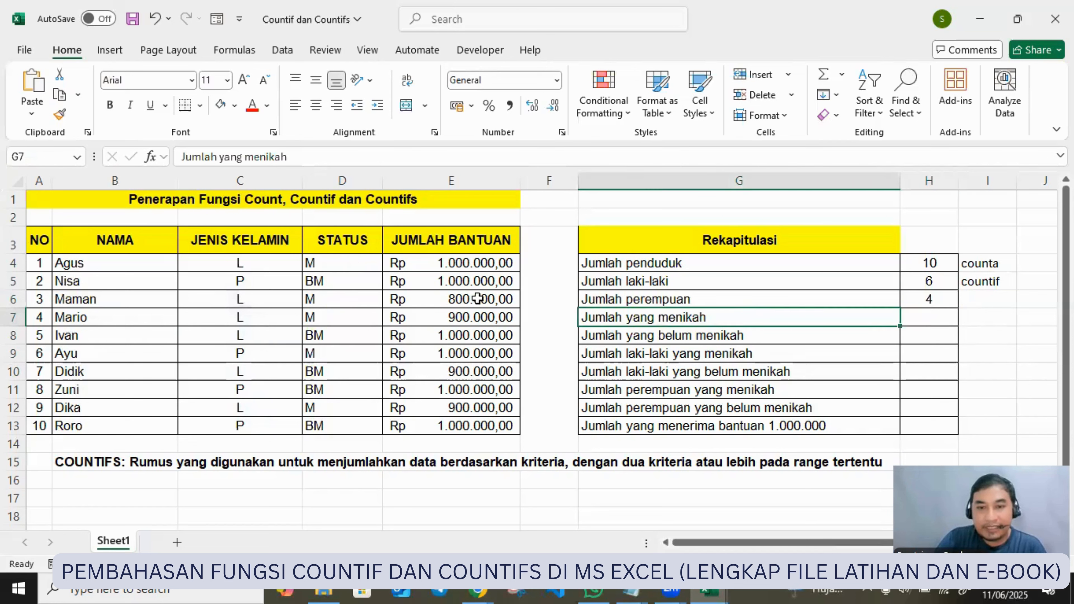
drag(351, 263, 361, 429)
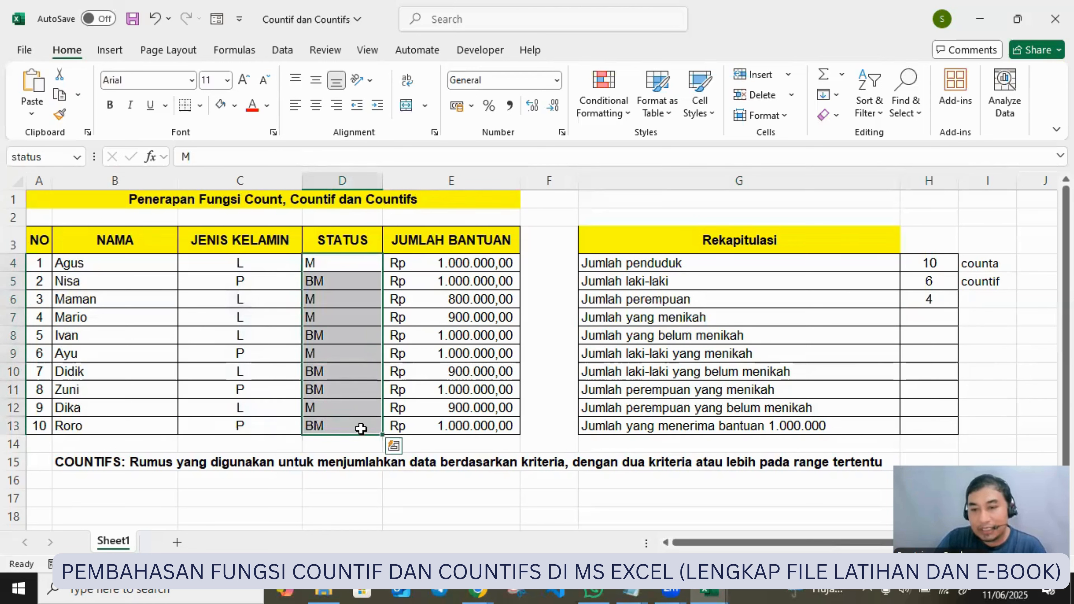
click(970, 311)
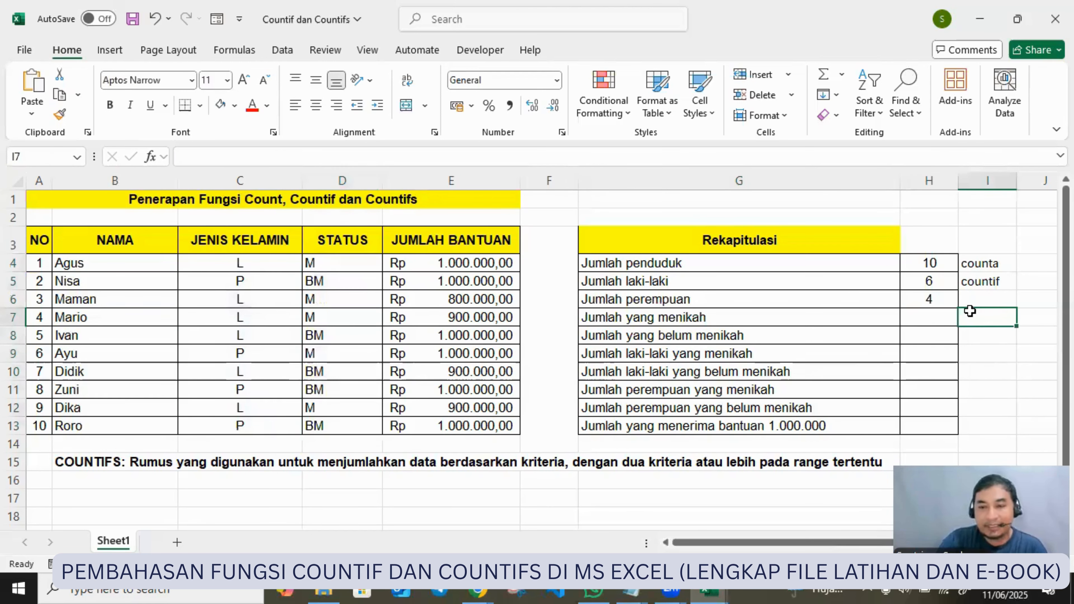
click(932, 314)
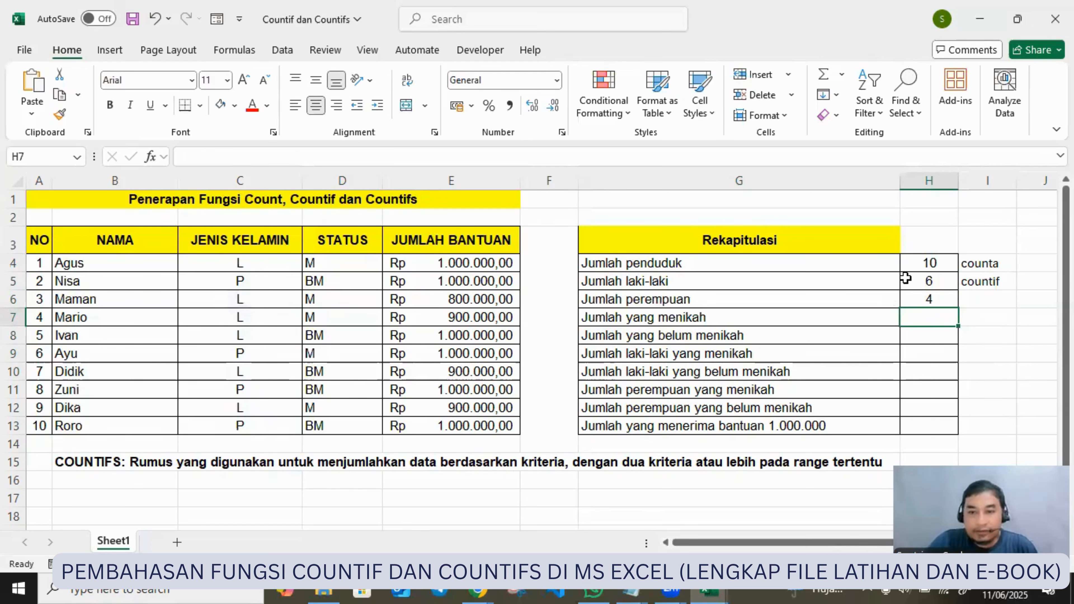
text(=)
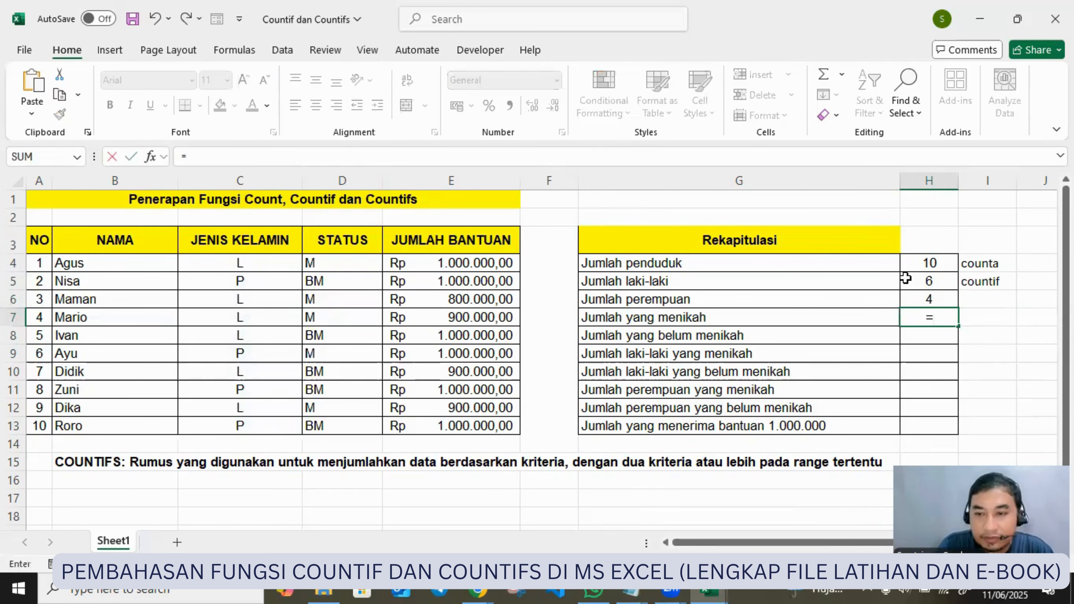
text(COUN)
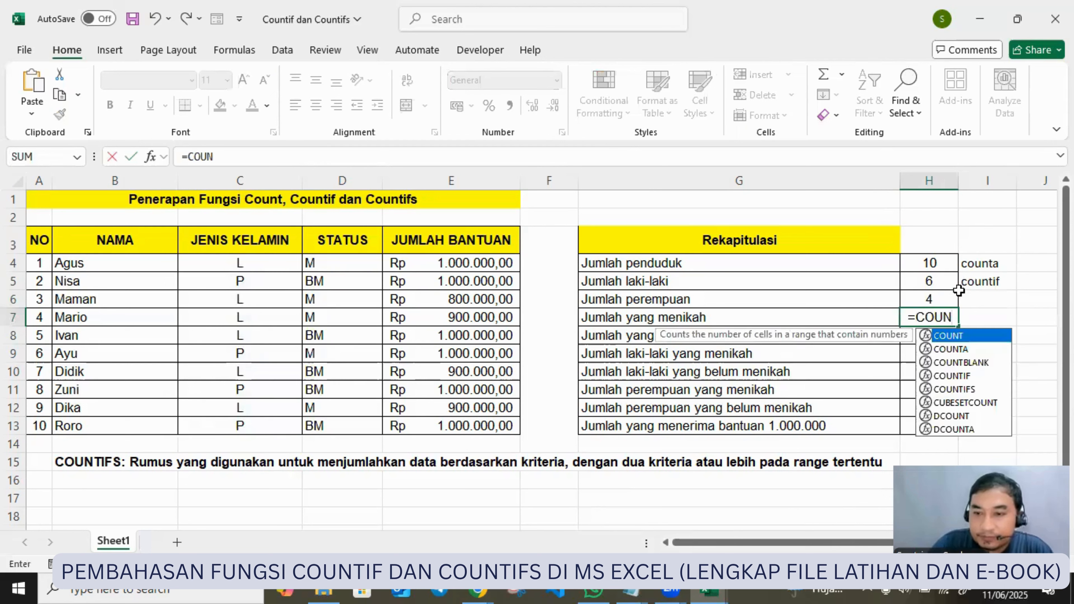
double_click(951, 376)
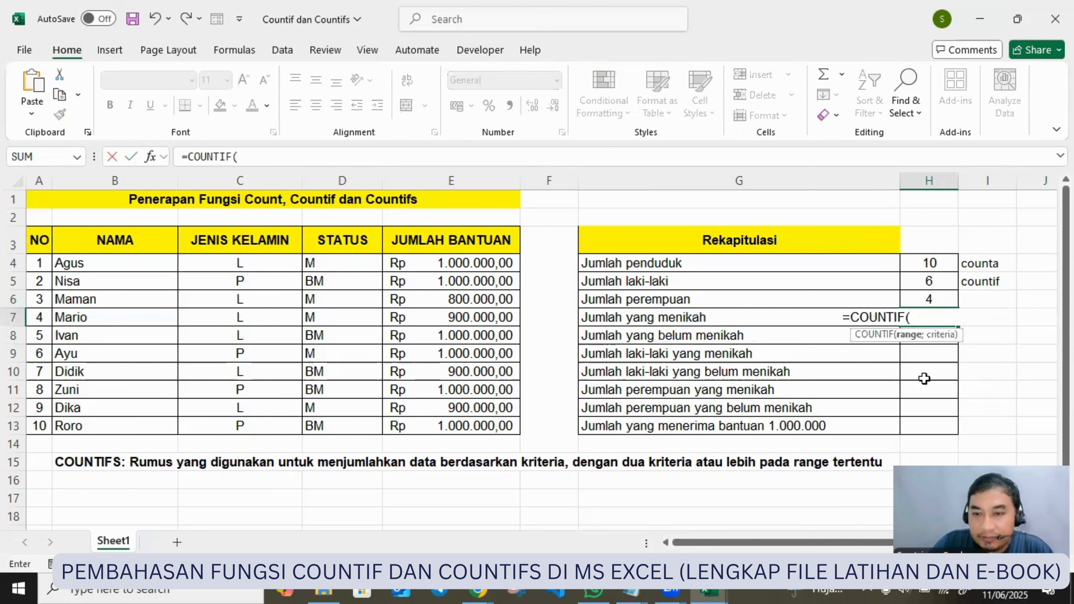
text(STAT)
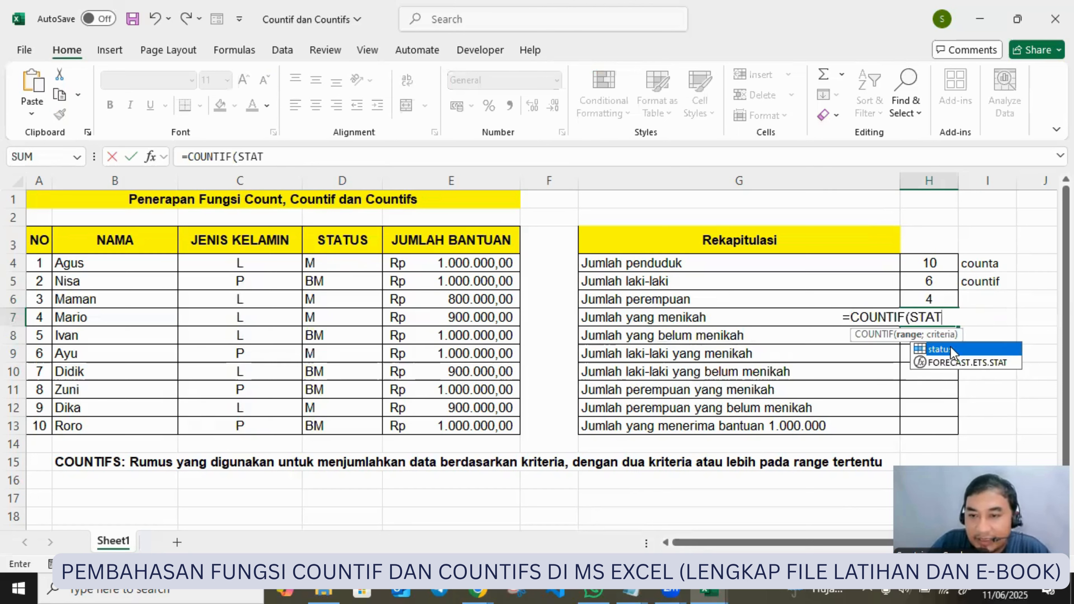
double_click(951, 351)
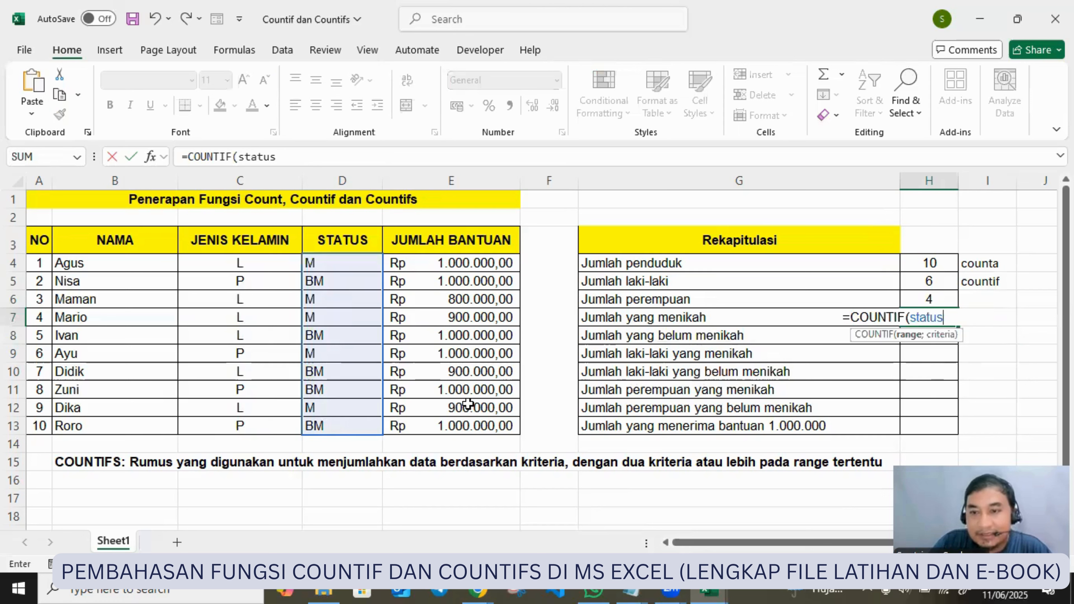
text(;")
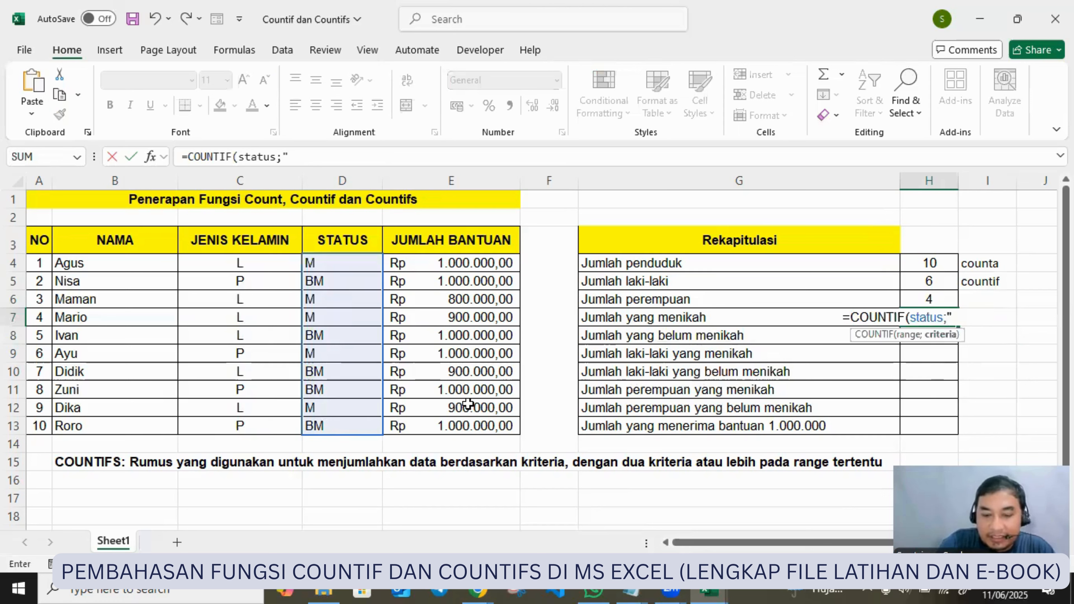
text(M)
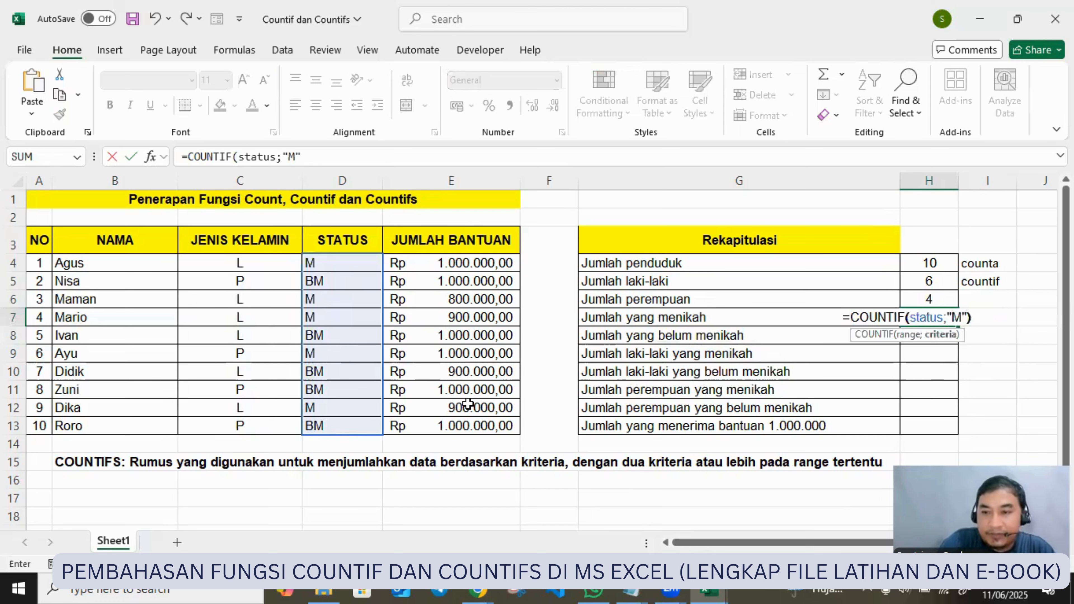
text(")
key(Return)
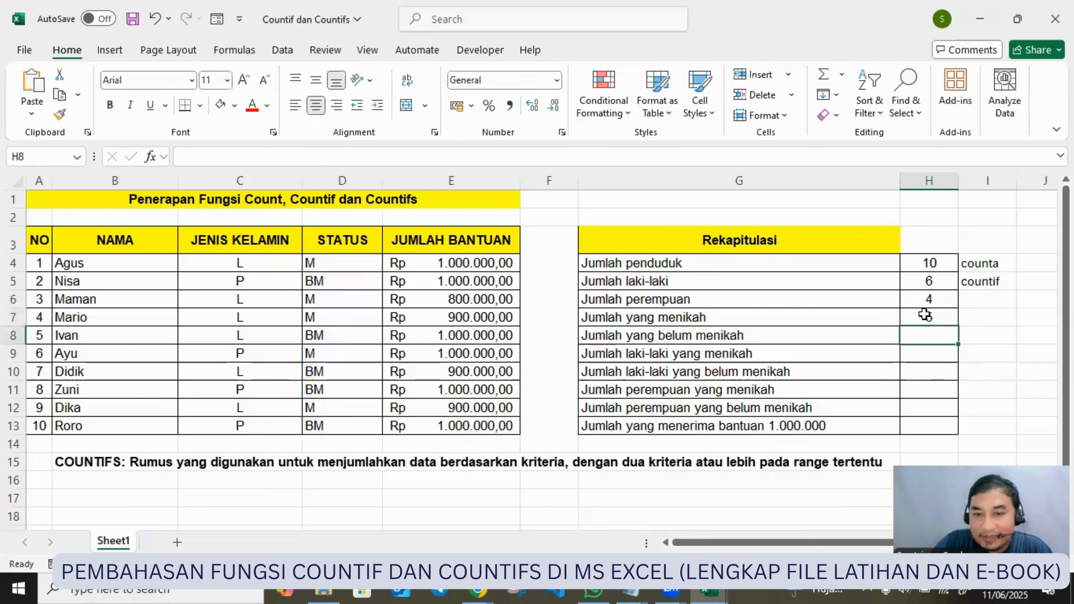
click(925, 315)
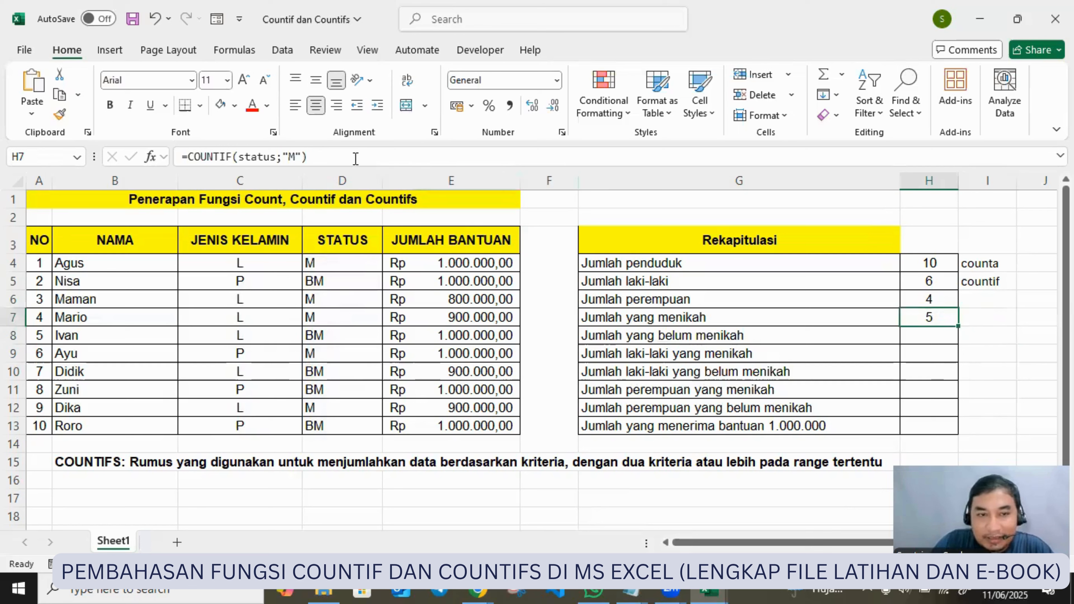
Step: Count the unmarried people in H8 for Jumlah yang belum menikah with the formula =COUNTIF(status;"BM")
click(924, 334)
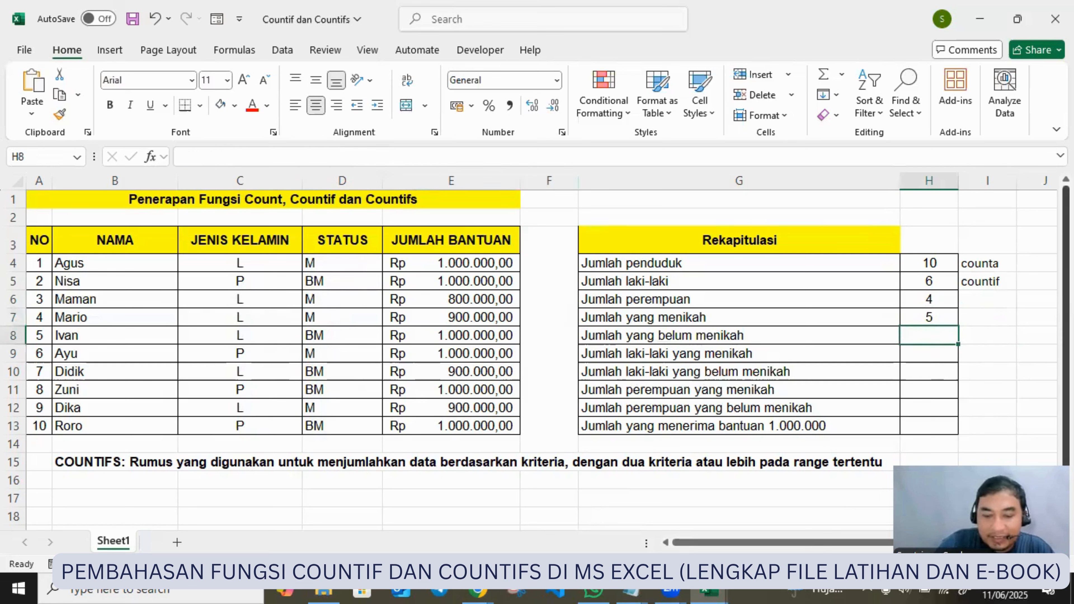
text(=COUN)
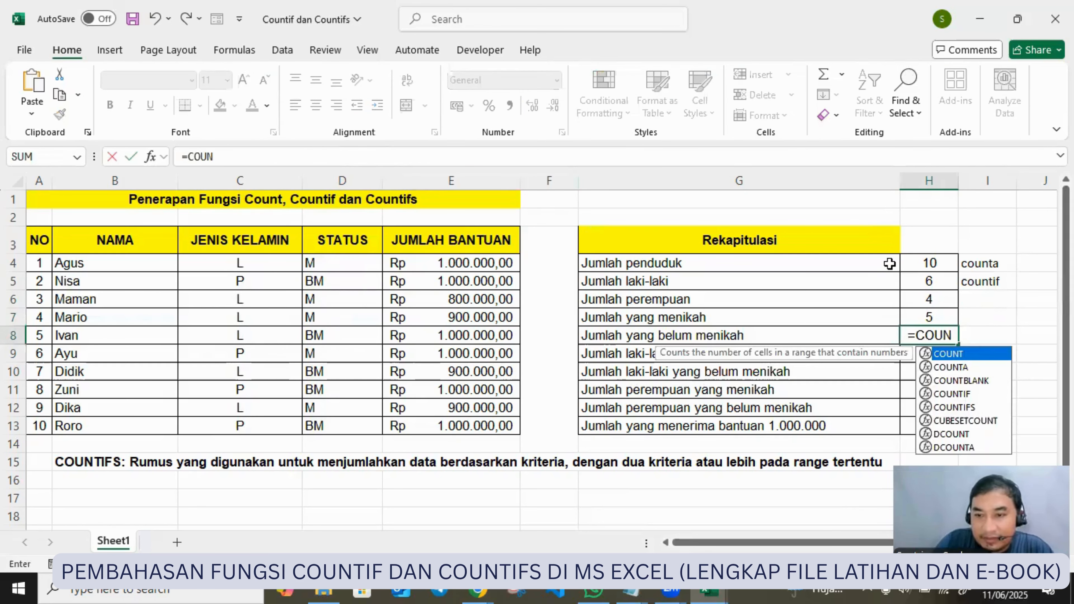
double_click(979, 395)
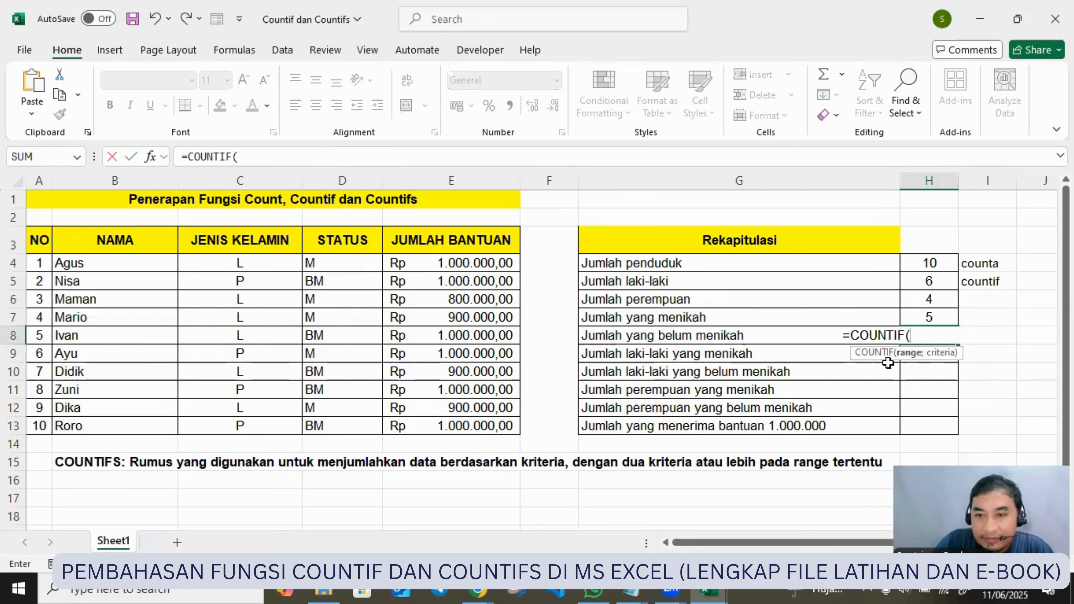
text(S)
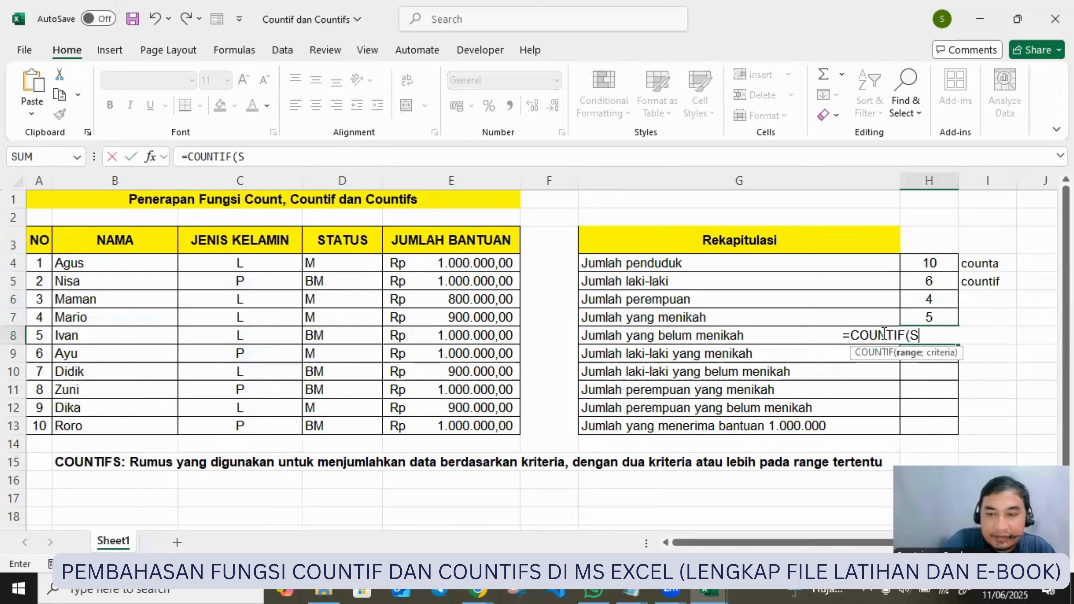
text(T)
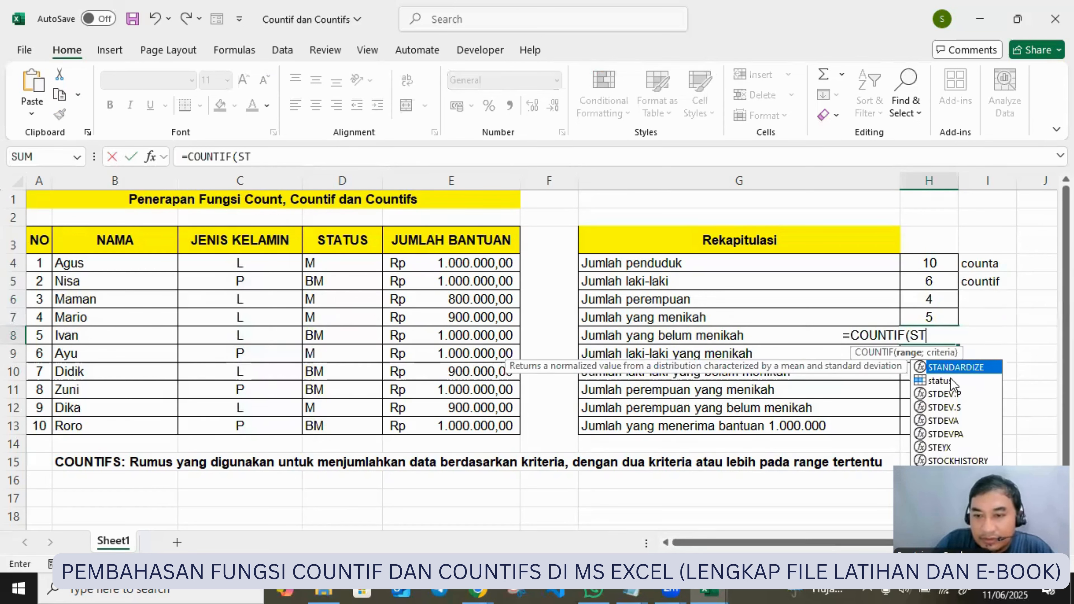
double_click(941, 380)
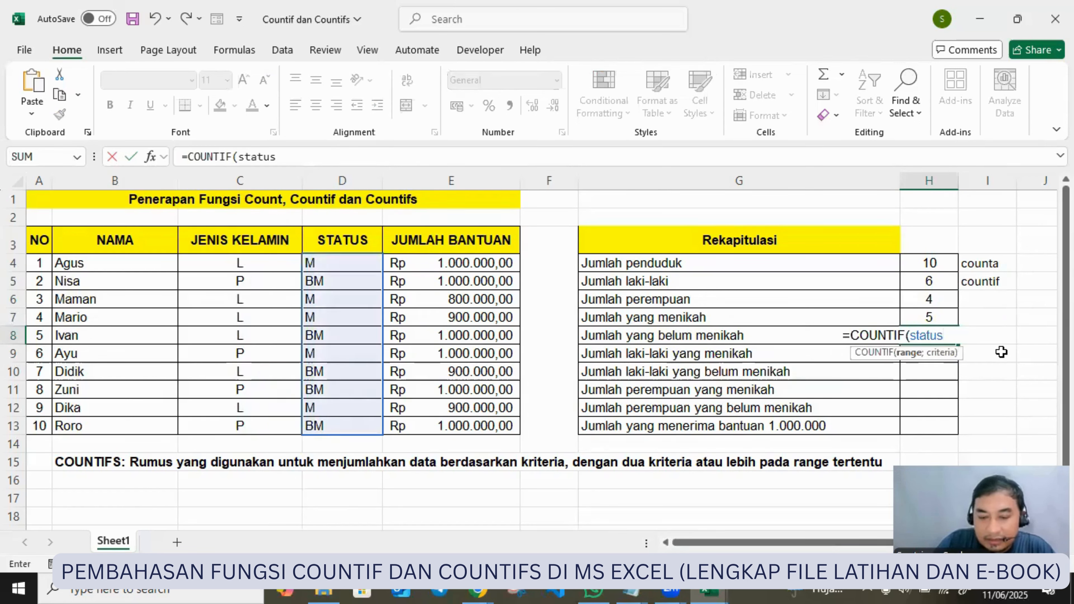
text(;)
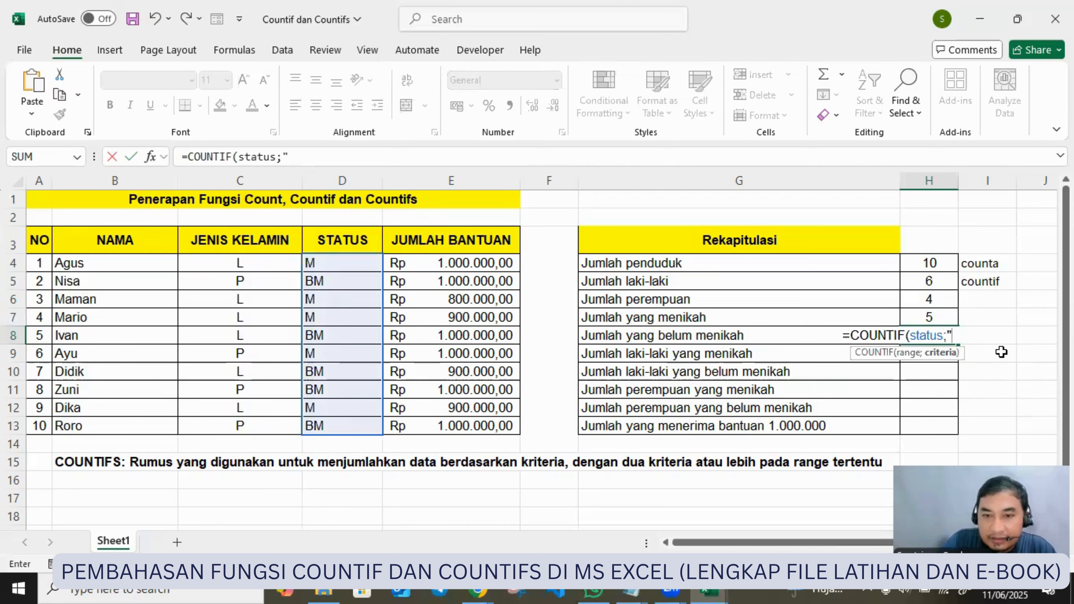
text("BM)
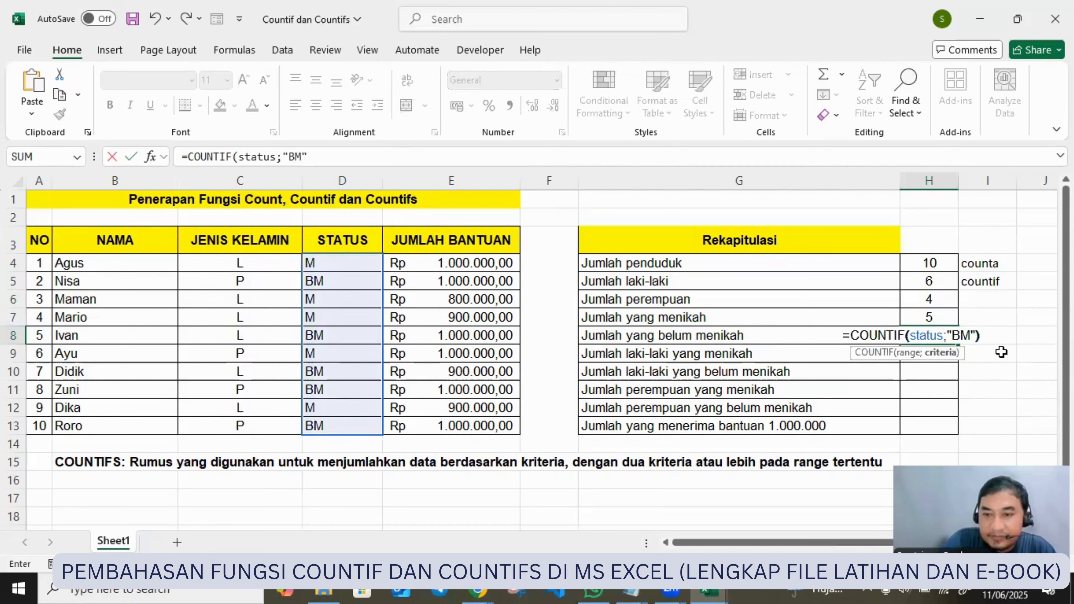
key(Return)
click(934, 325)
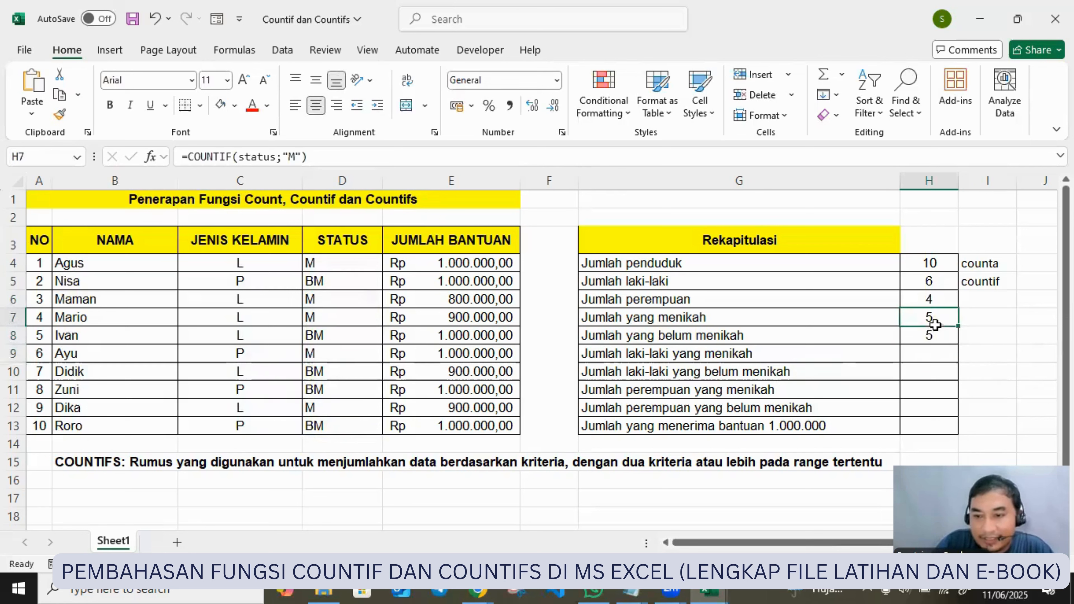
click(937, 334)
click(981, 336)
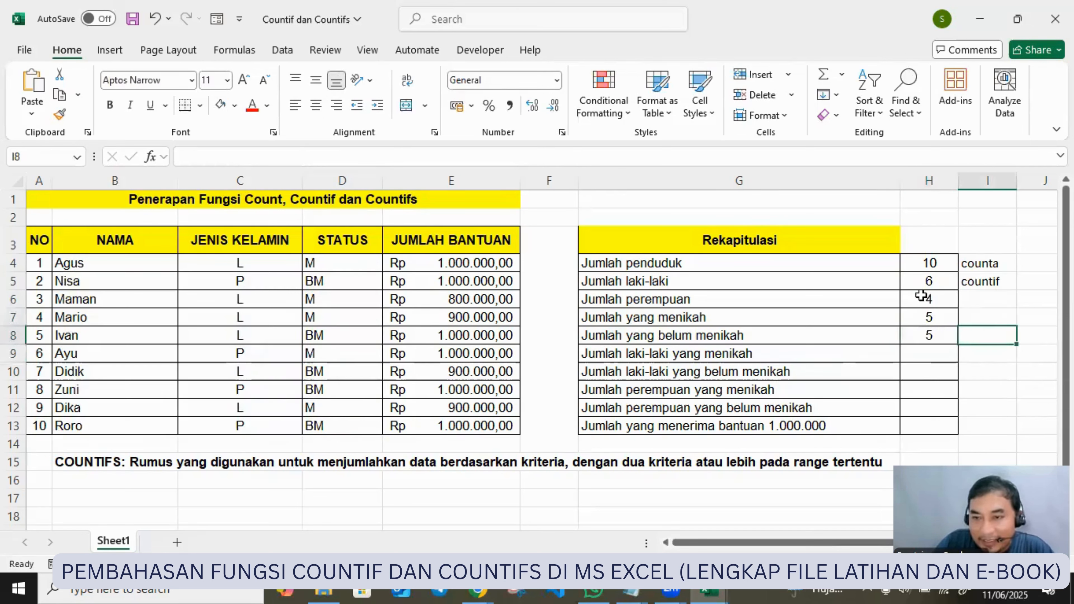
Step: Review the COUNTIF results in H5:H8 and the JENIS KELAMIN and STATUS ranges behind Jumlah laki-laki yang menikah
drag(922, 295, 921, 336)
drag(914, 280, 911, 335)
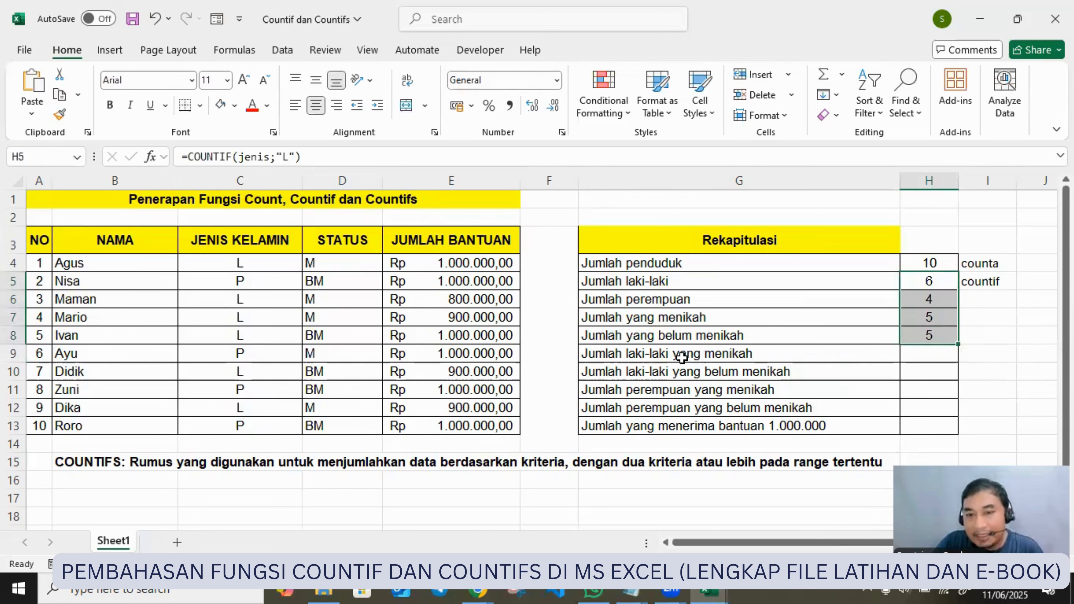
click(654, 358)
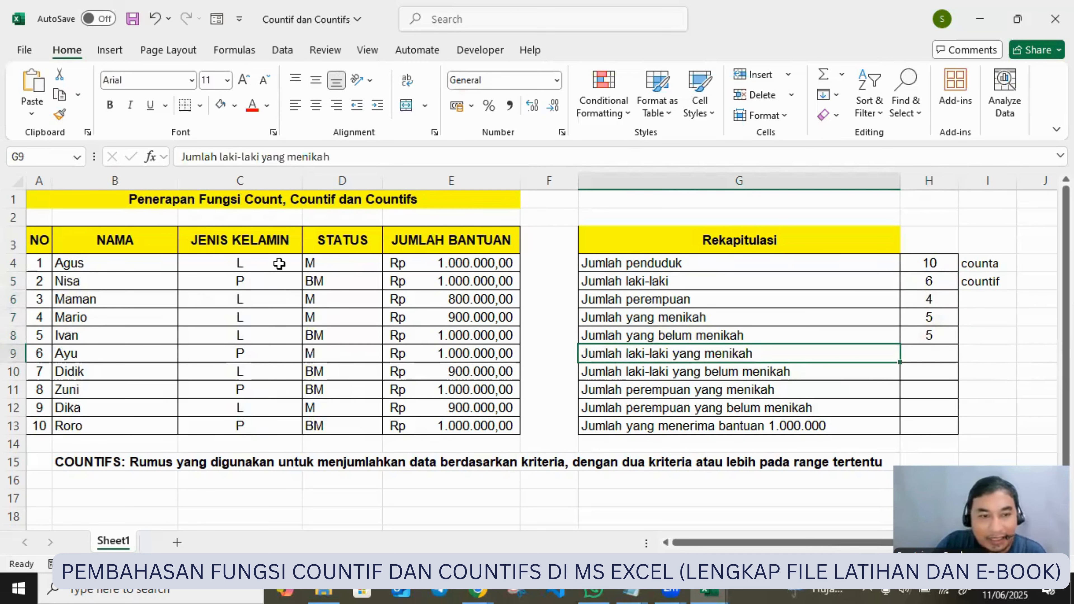
drag(279, 263, 275, 419)
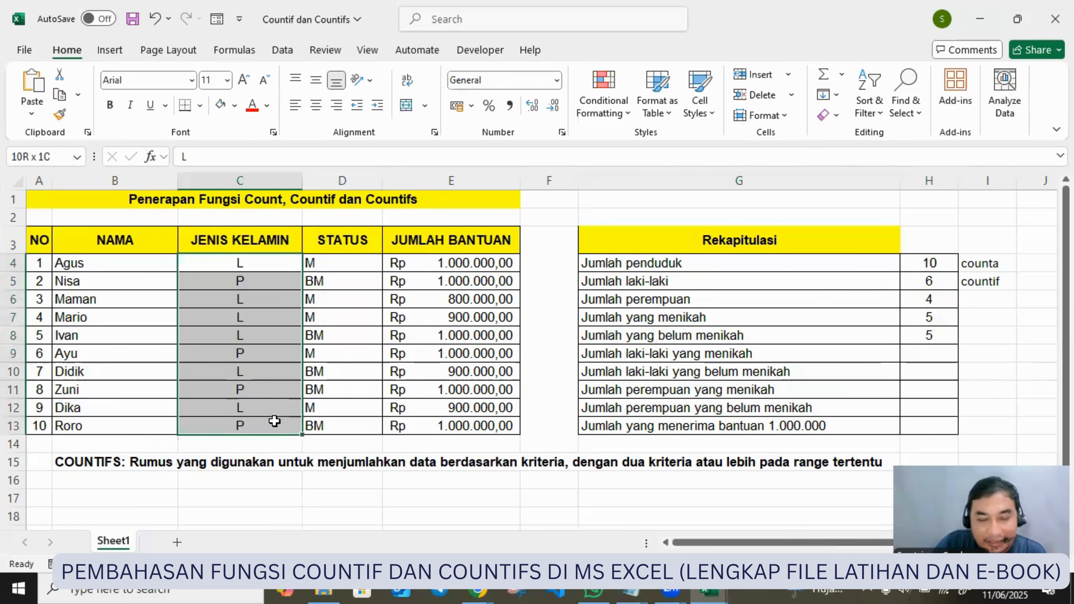
drag(355, 266, 362, 426)
click(362, 427)
click(927, 354)
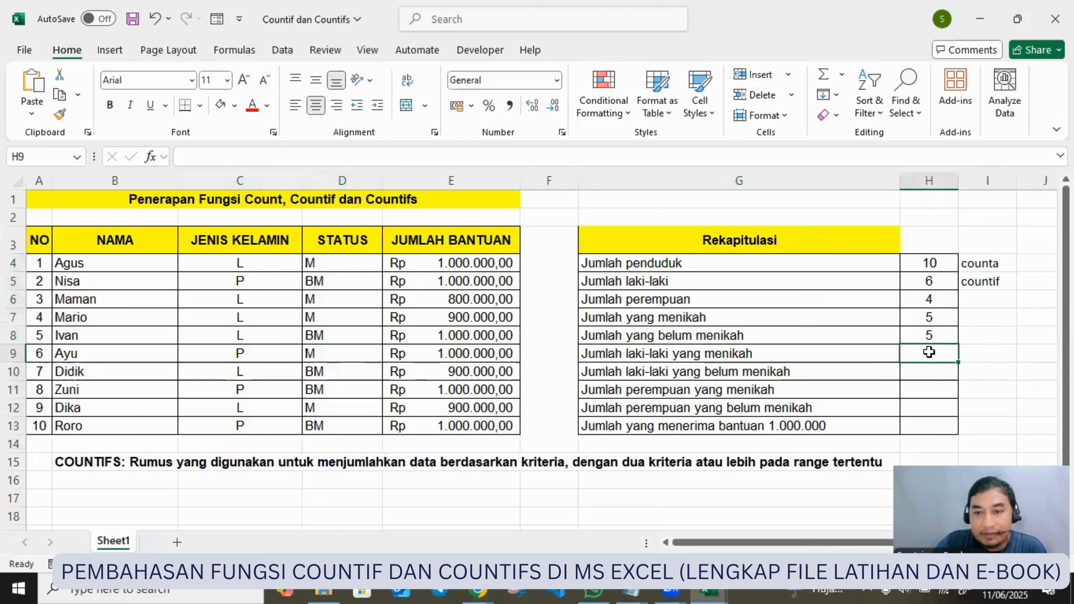
Step: Note the function COUNTIFS in I9 beside the Jumlah laki-laki yang menikah row
click(988, 354)
text(COU)
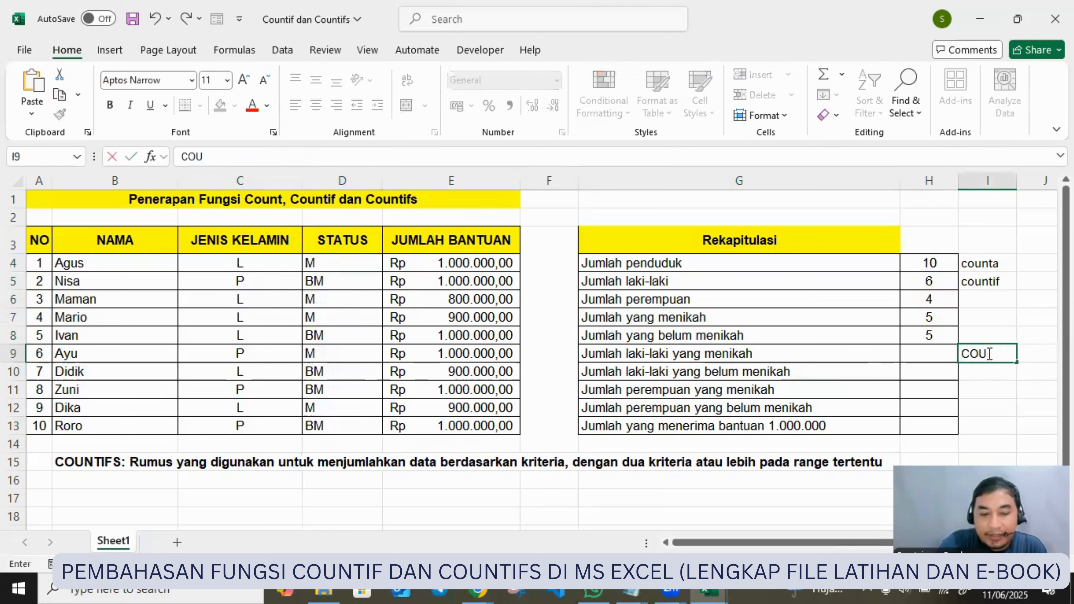
text(NTIFS)
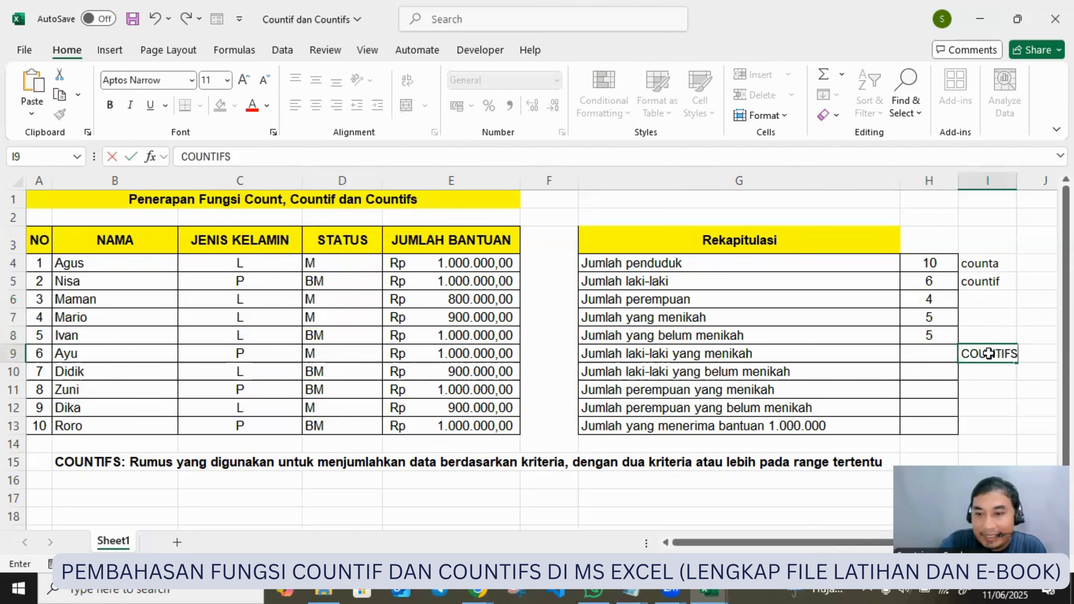
key(Return)
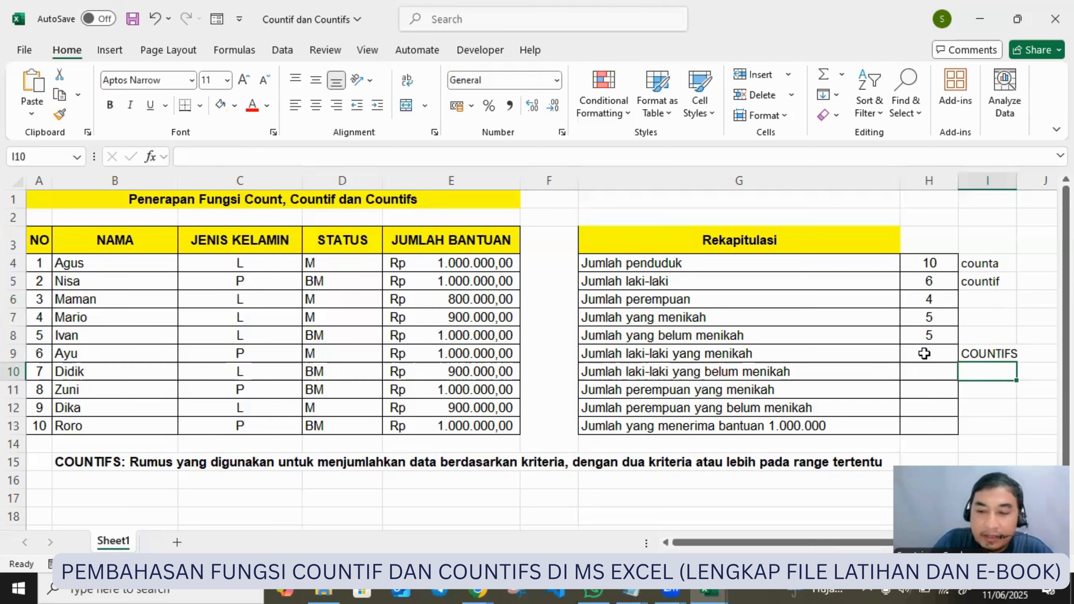
Step: Count the married men in H9 for Jumlah laki-laki yang menikah with the formula =COUNTIFS(jenis;"L";status;"M")
click(925, 352)
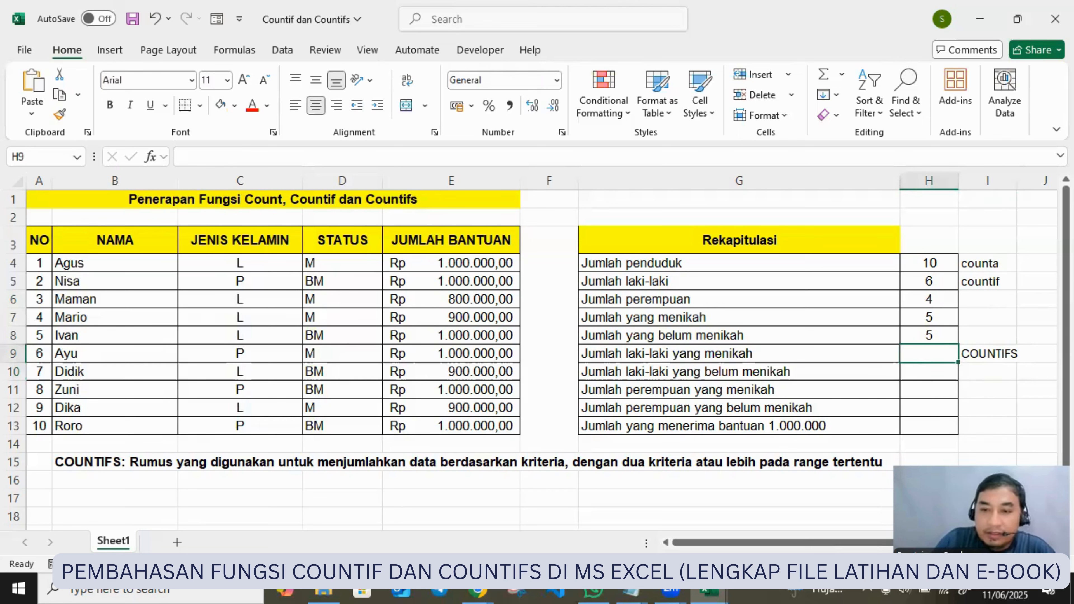
text(=COUNT)
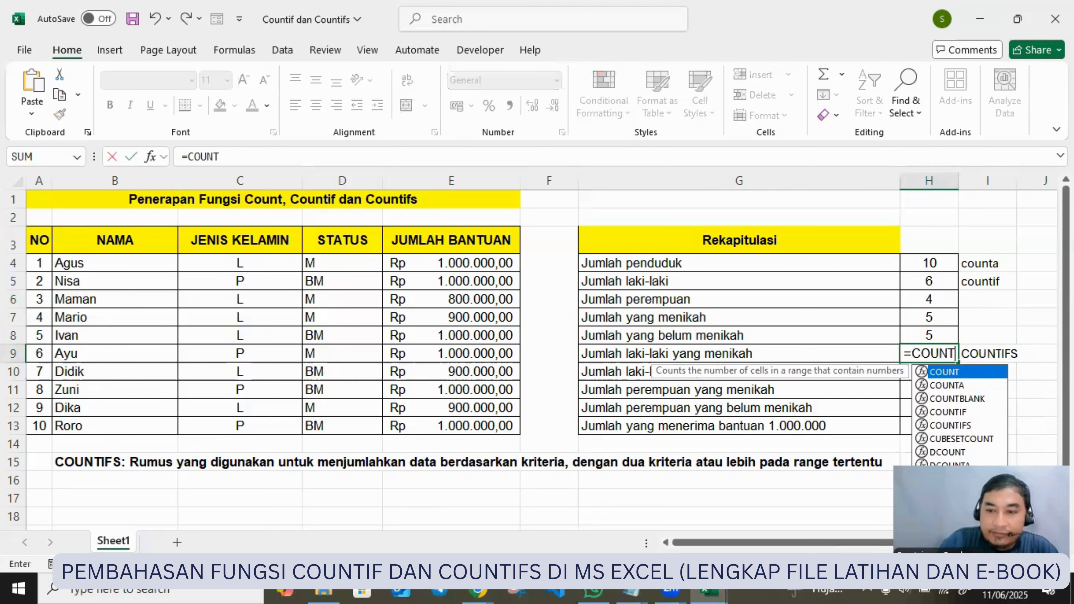
click(967, 426)
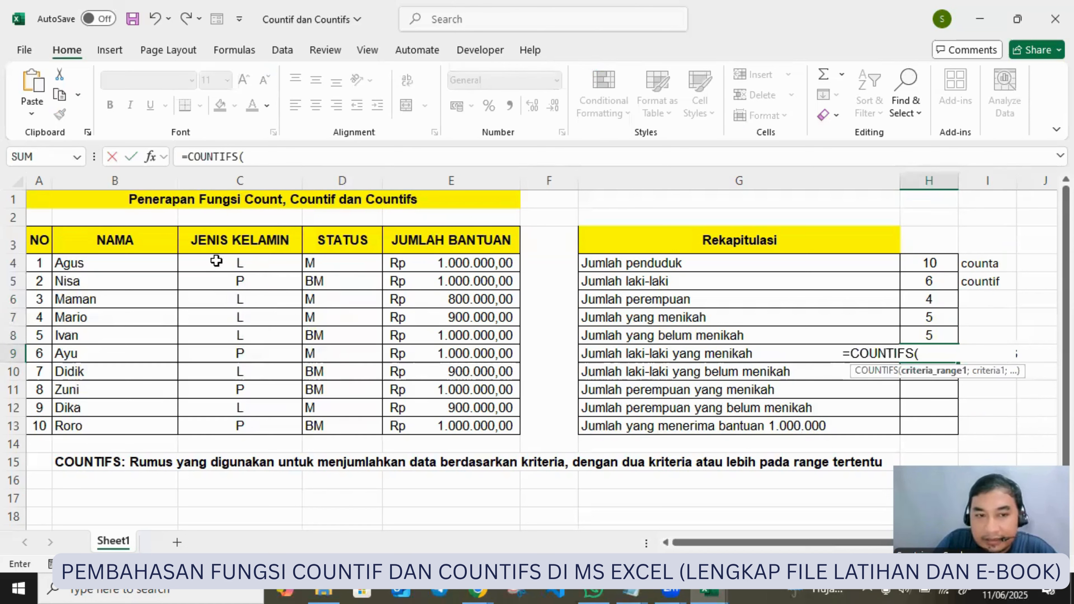
drag(212, 261, 218, 418)
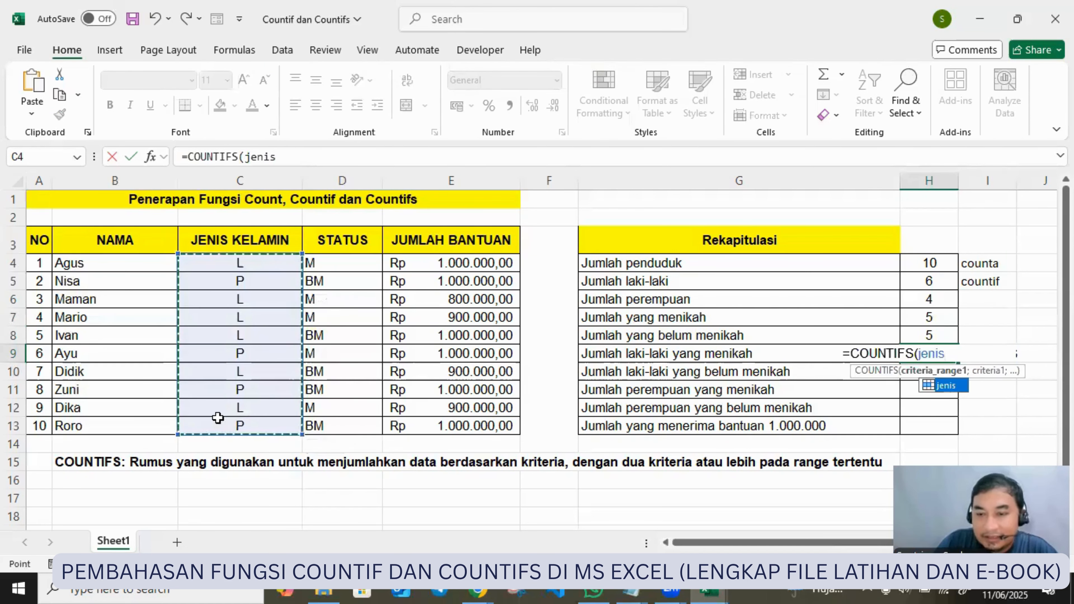
text(;"L)
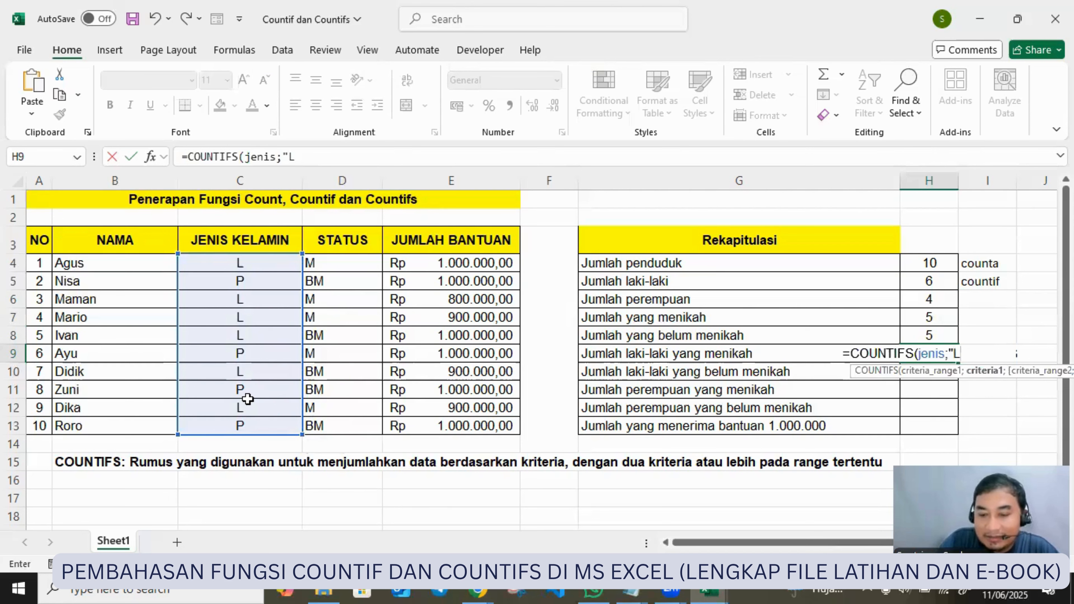
text(";)
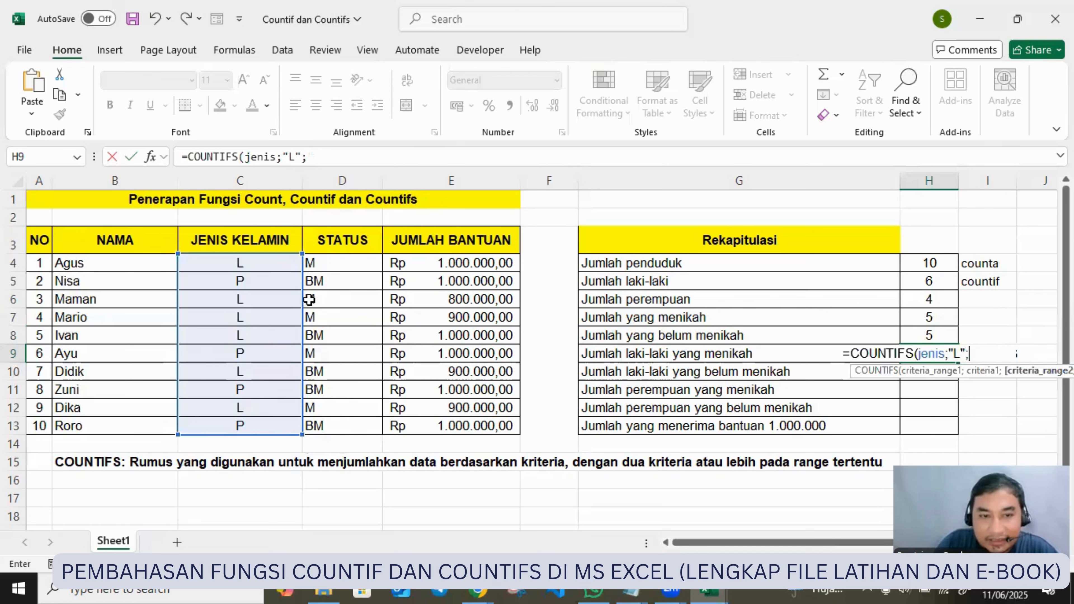
drag(330, 261, 343, 424)
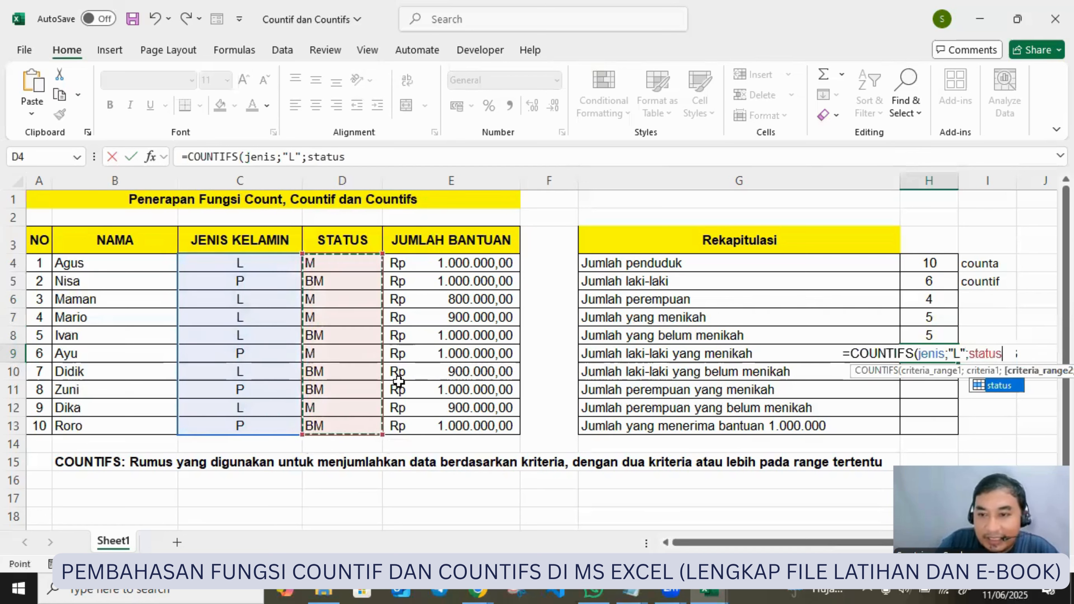
text(;"M)
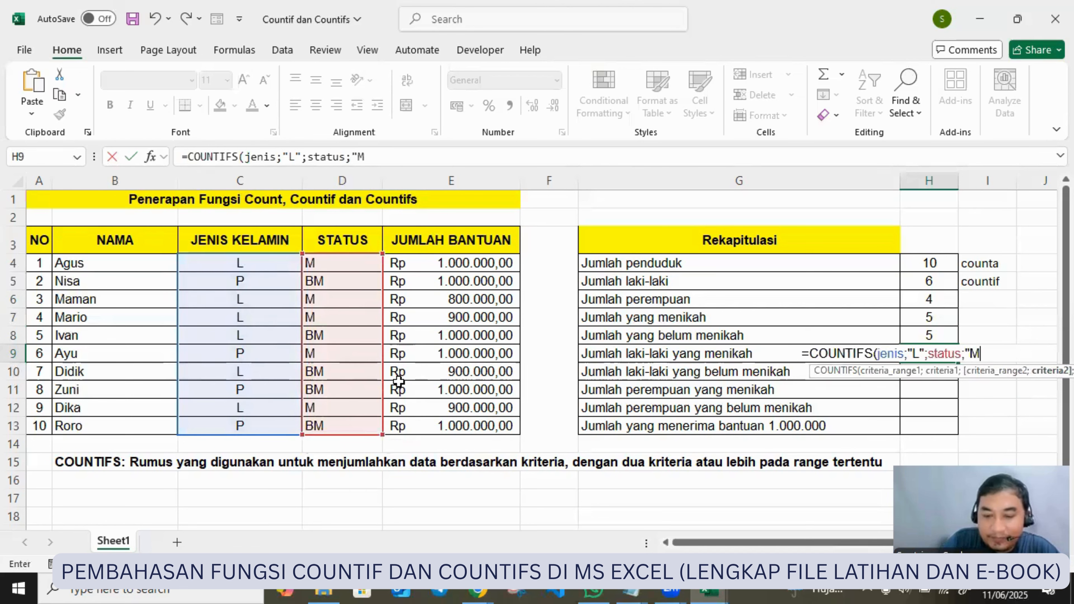
text("))
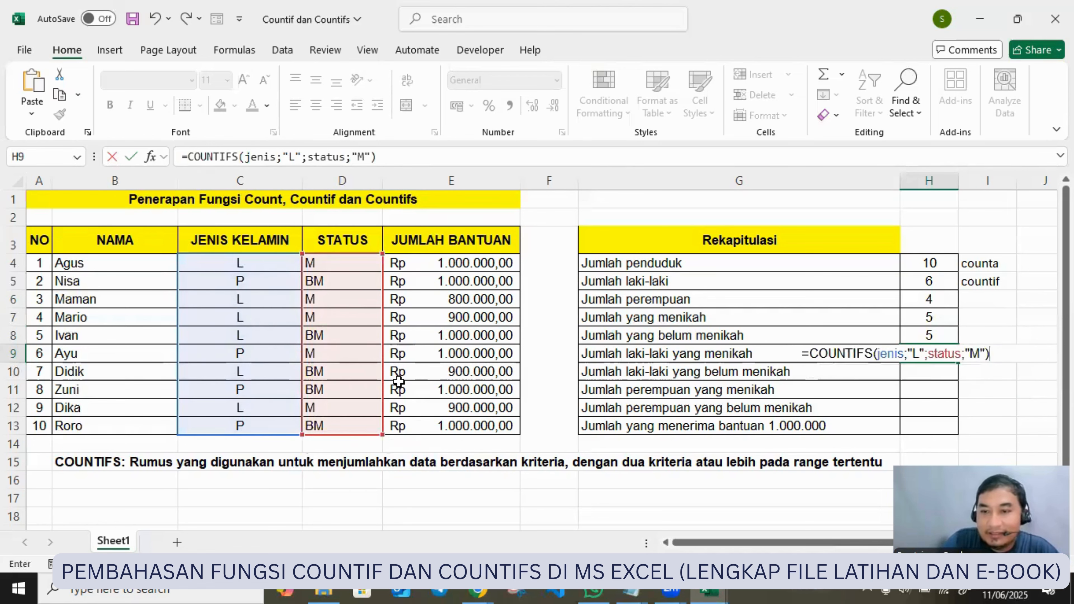
key(Return)
click(868, 349)
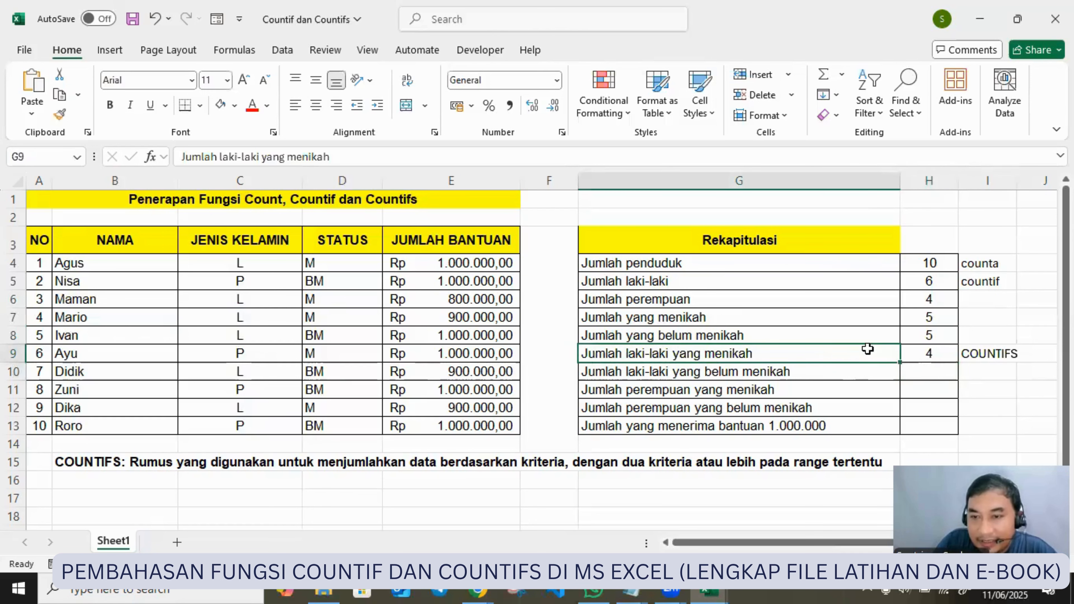
click(933, 353)
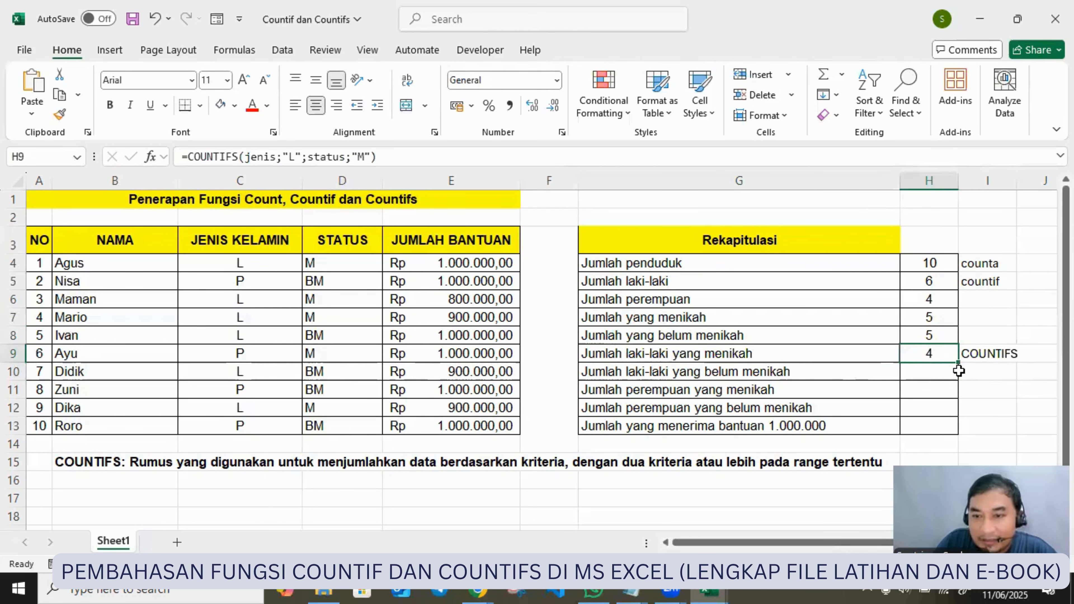
Step: Count the unmarried men in H10 for Jumlah laki-laki yang belum menikah with the formula =COUNTIFS(jenis;"L";status;"BM")
click(948, 369)
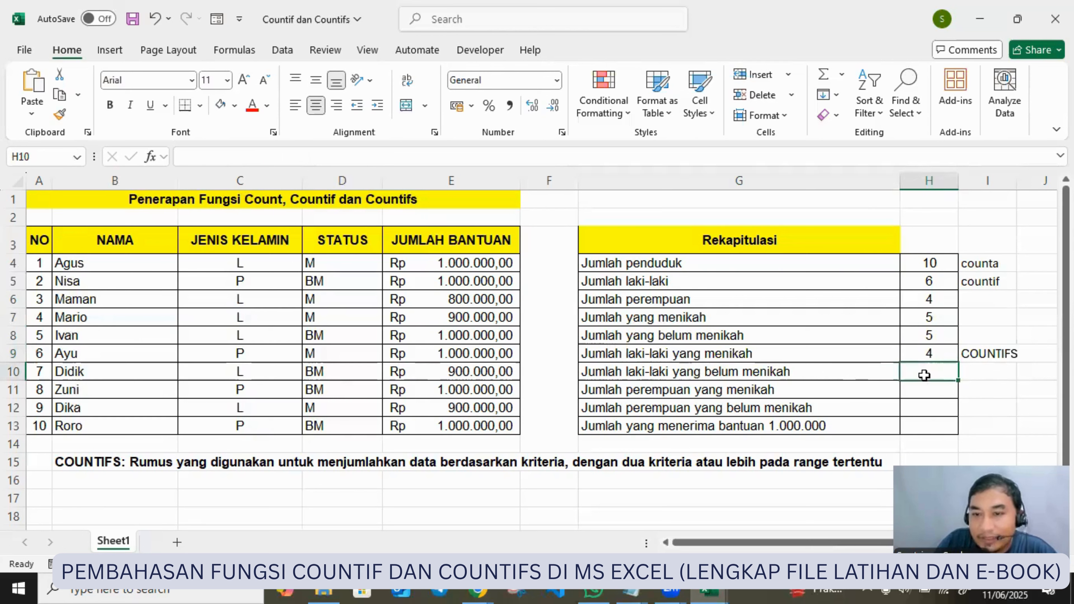
text(=)
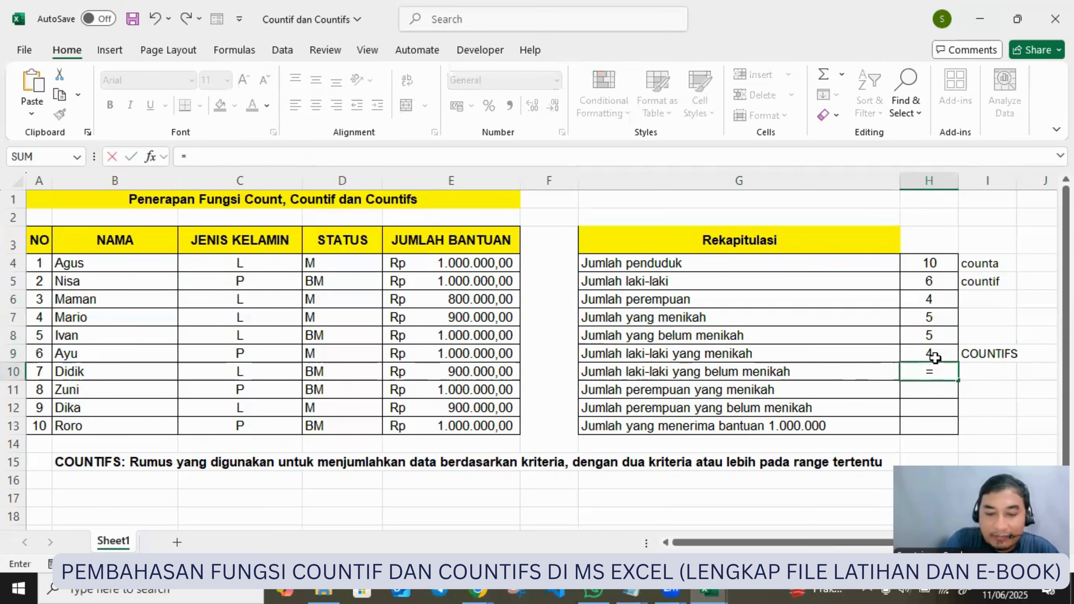
text(COUNTIFS)
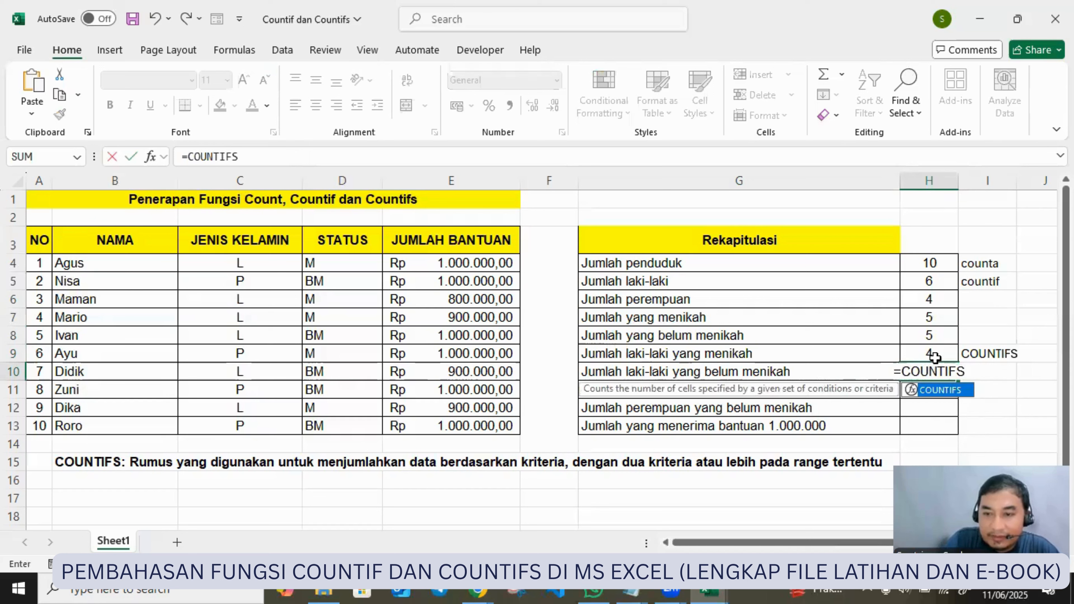
text(()
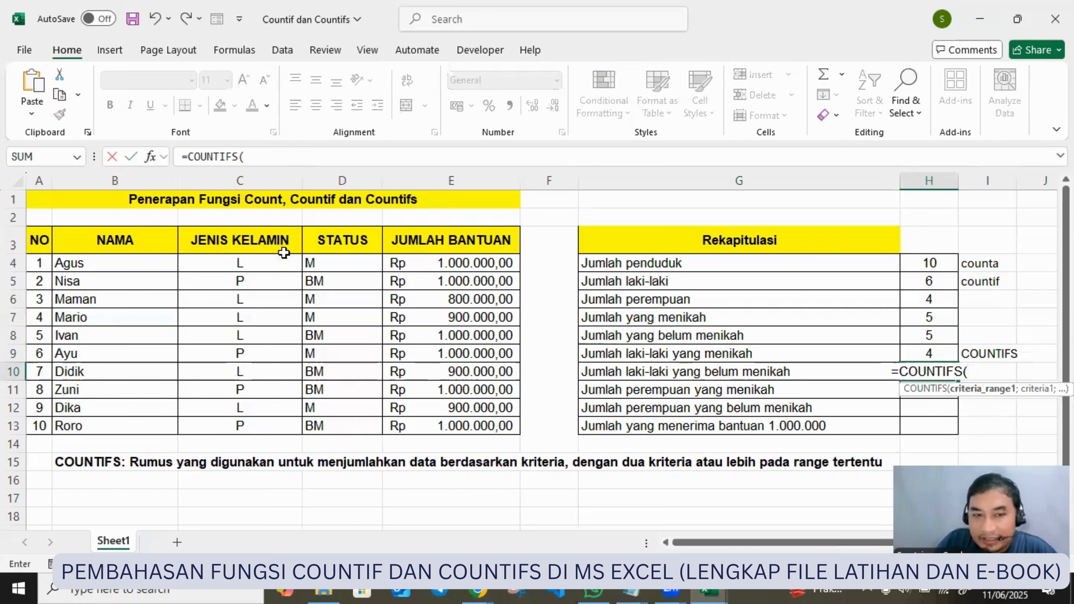
drag(237, 264, 243, 422)
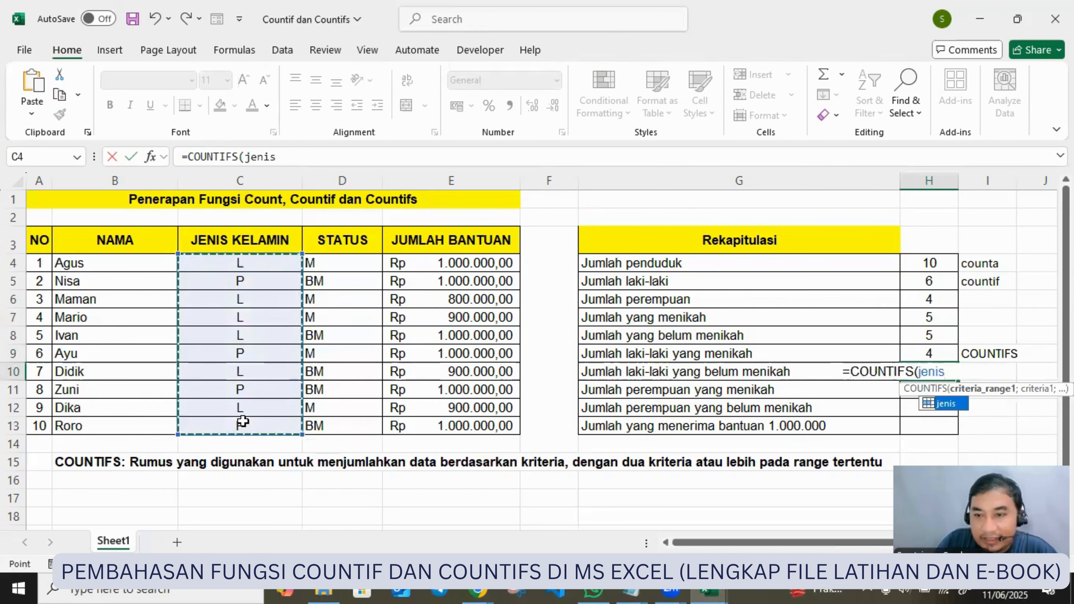
text(;)
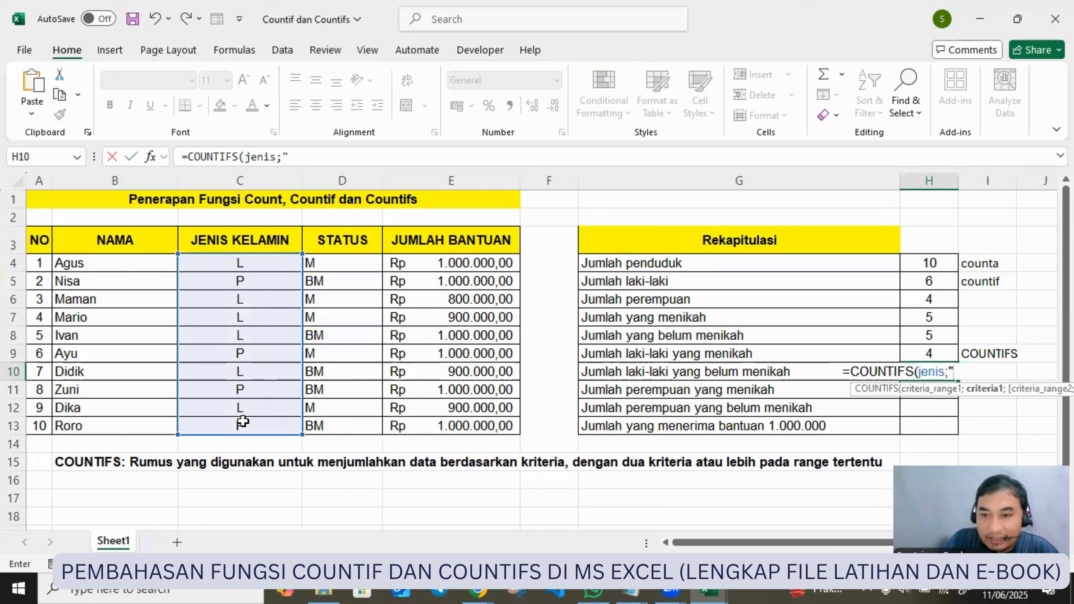
text("L")
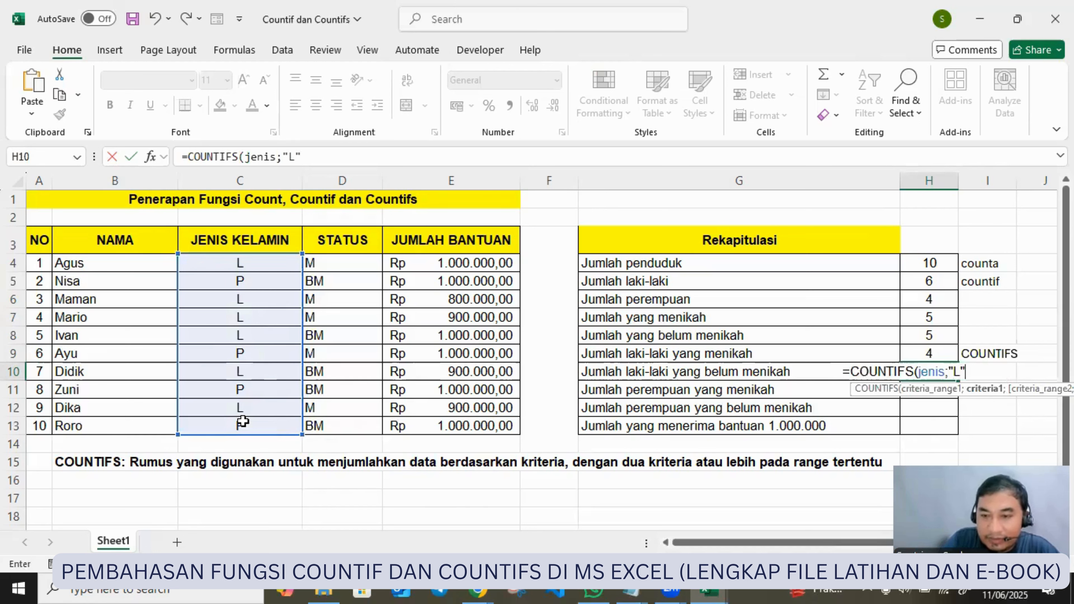
text(;)
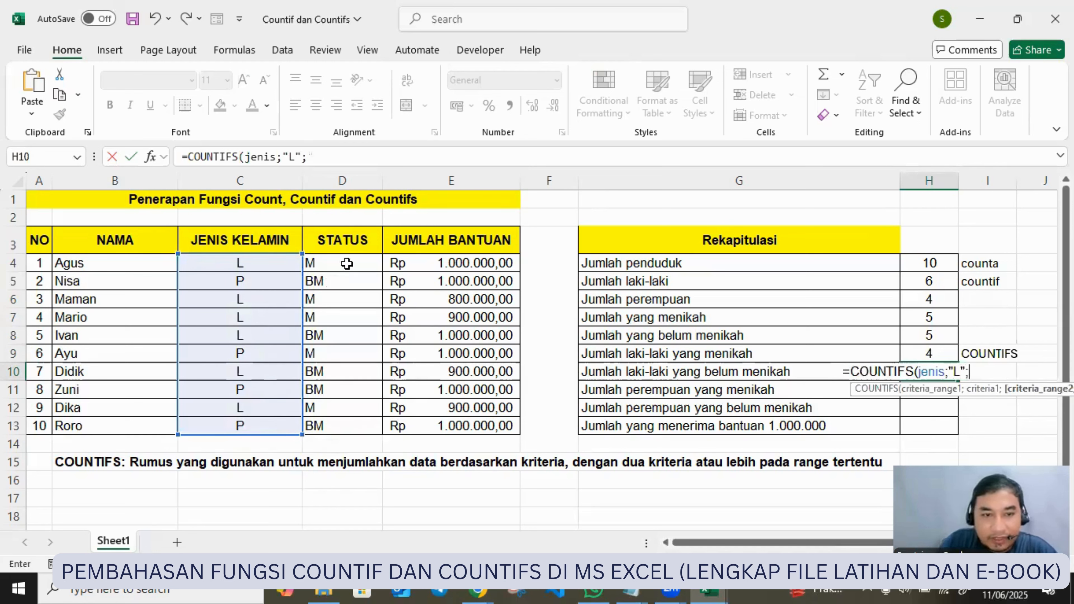
drag(348, 263, 352, 424)
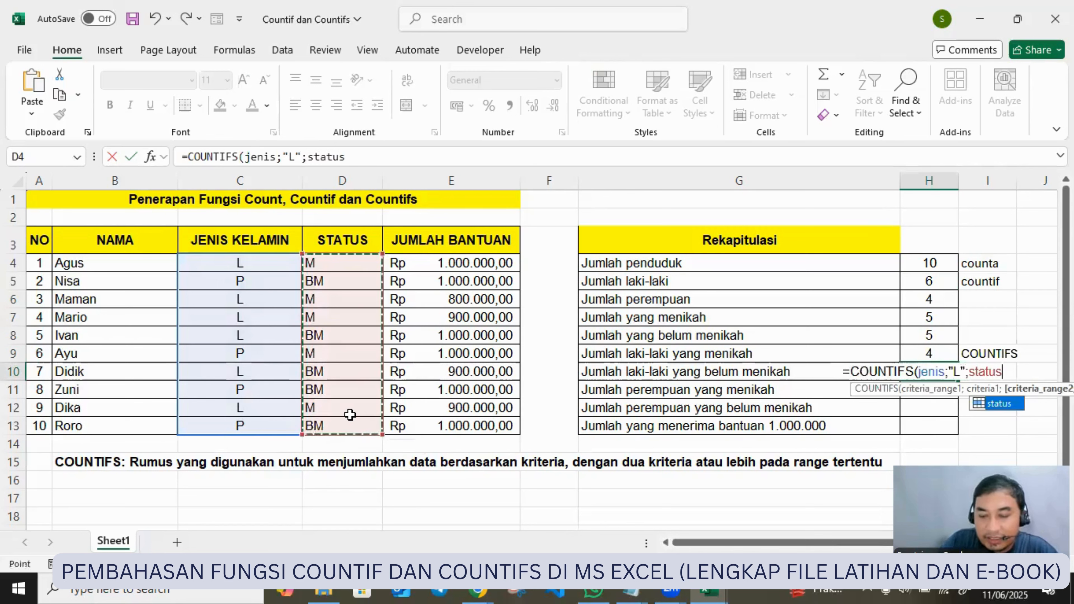
text(;)
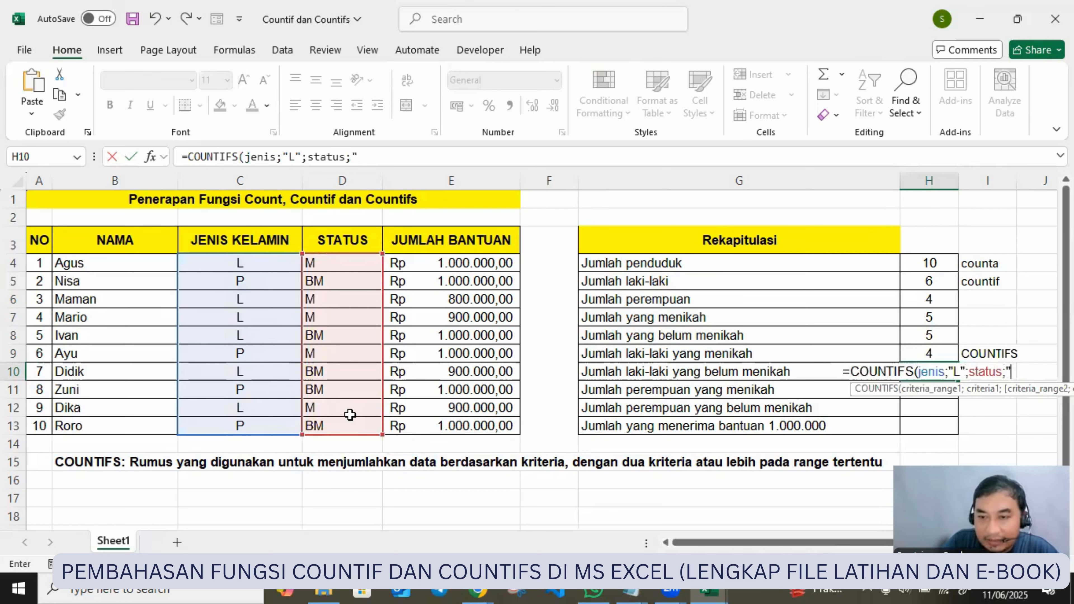
text(")
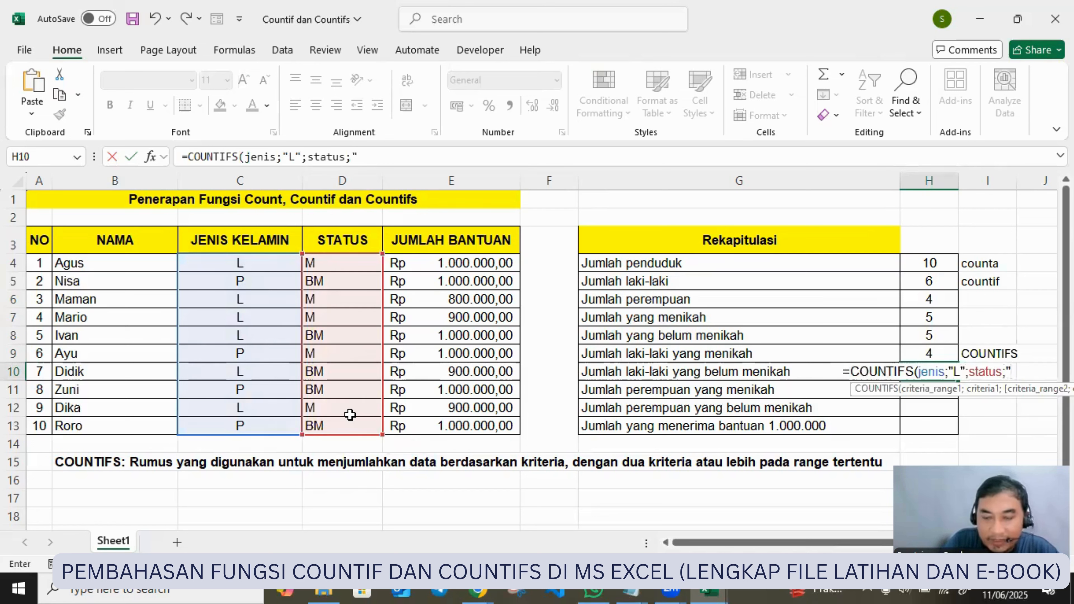
text(BM)
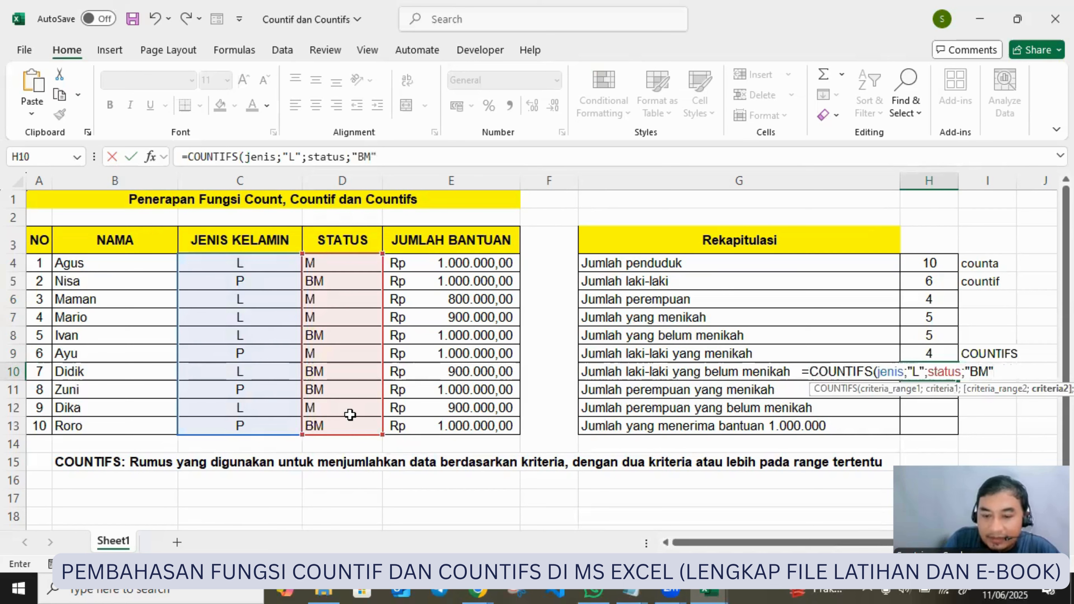
text("))
key(Return)
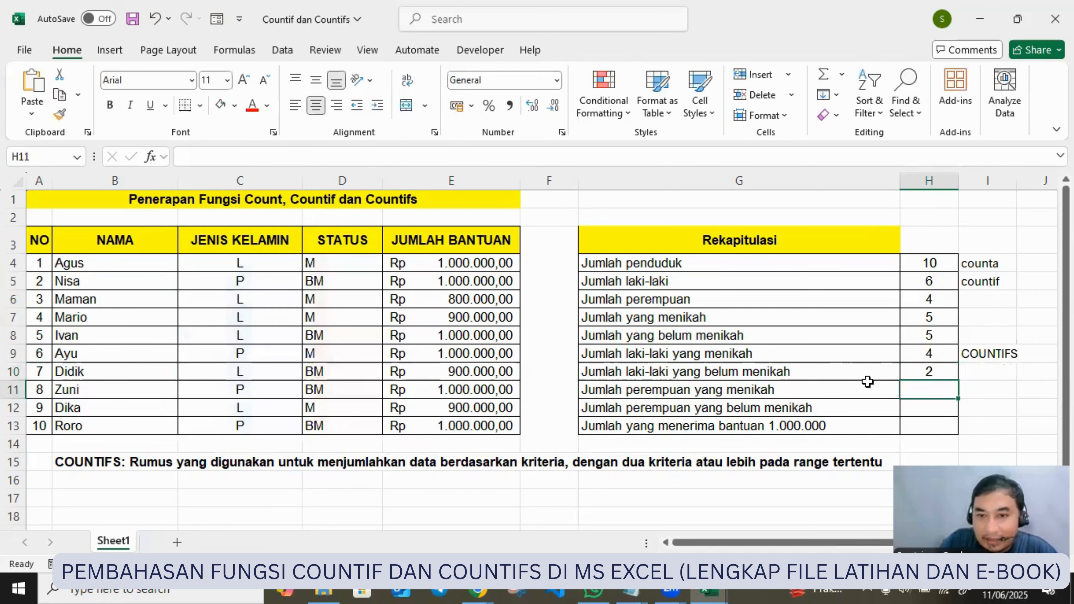
Step: Check the unmarried men's rows in the source table against H10, and review the two Jumlah perempuan rows in G11:H12
click(784, 366)
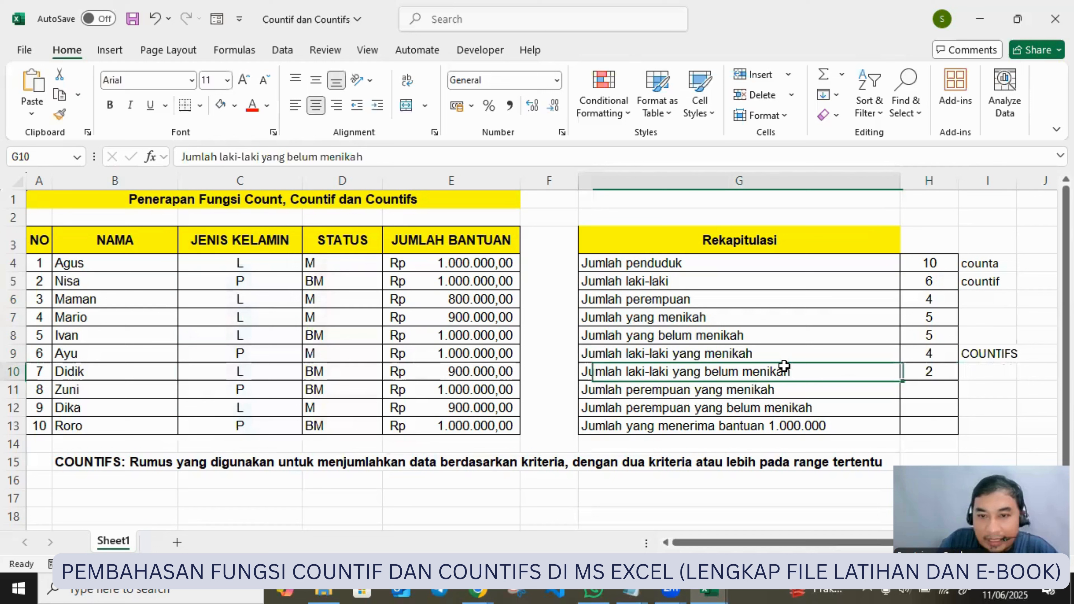
click(270, 298)
drag(275, 337, 318, 343)
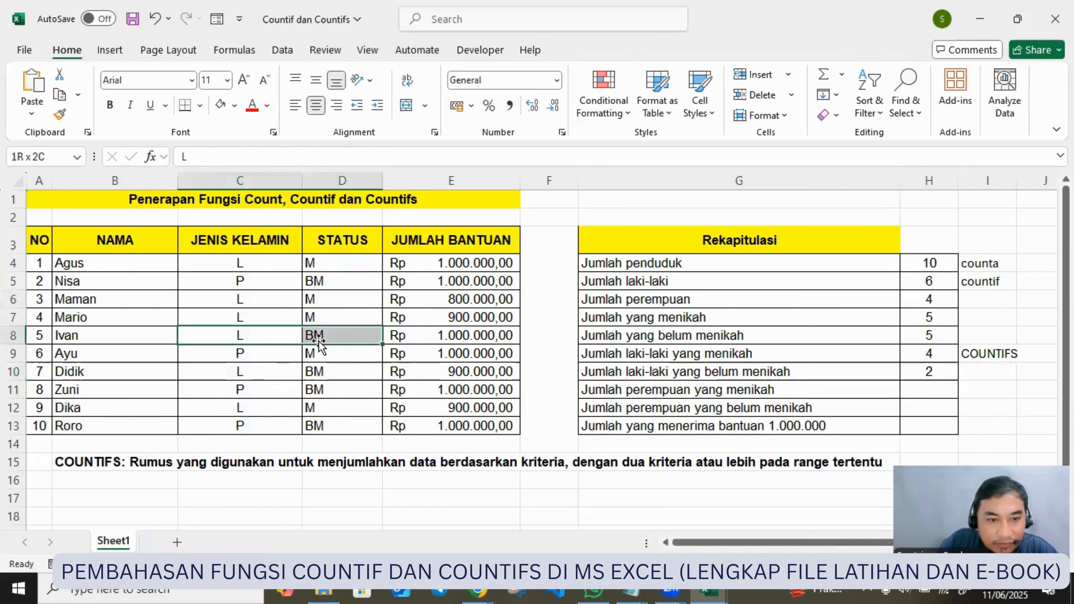
drag(262, 373, 323, 365)
click(923, 391)
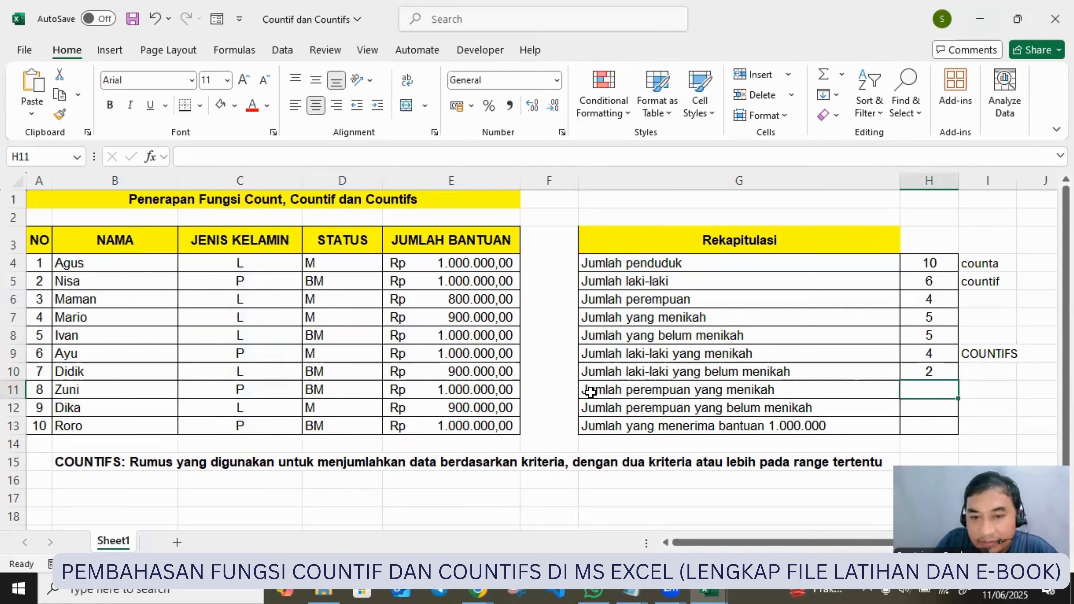
drag(592, 393, 924, 406)
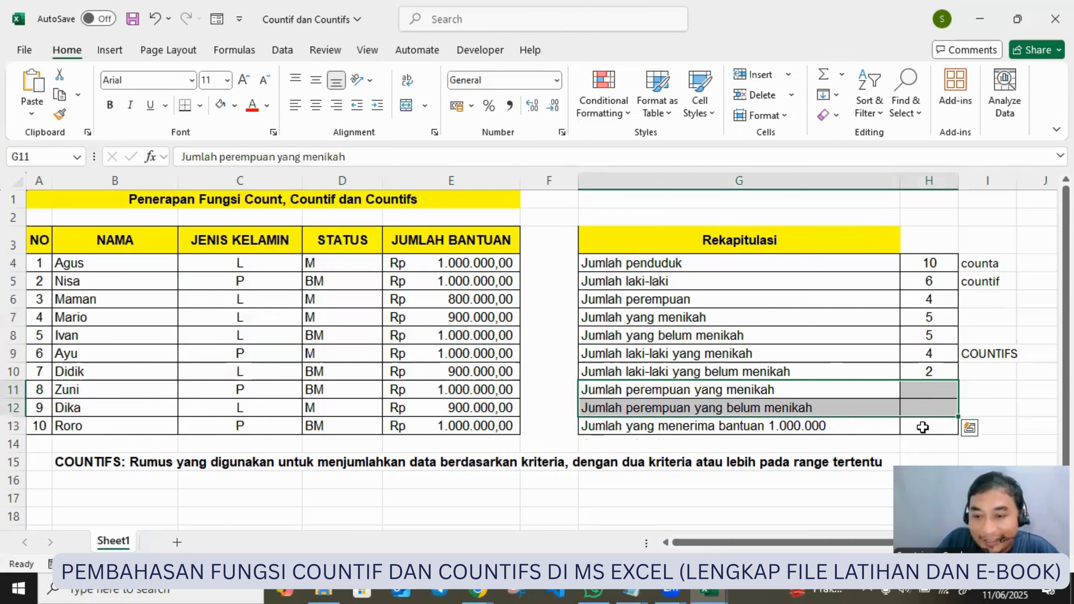
Step: Count the recipients of 1.000.000 in H13 for Jumlah yang menerima bantuan with the formula =COUNTIF(E4:E13;1000000)
click(652, 431)
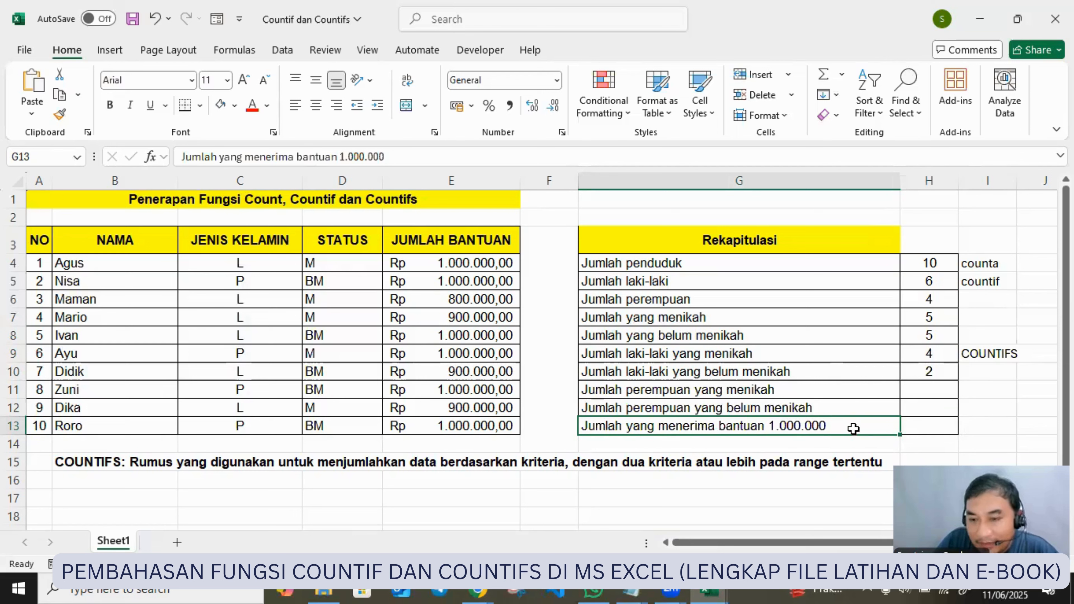
click(921, 427)
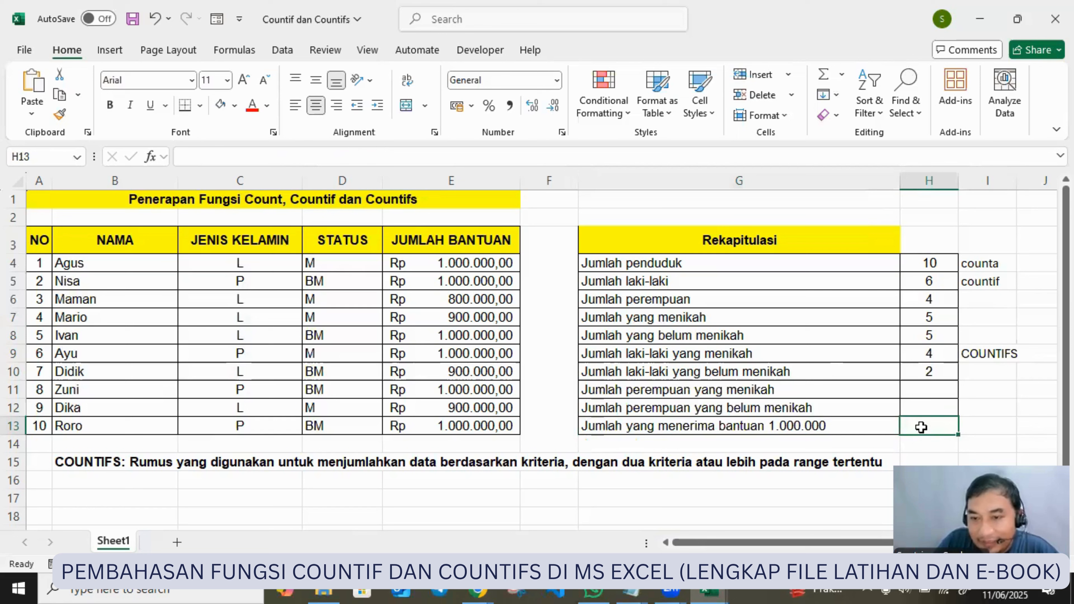
text(=COUNT)
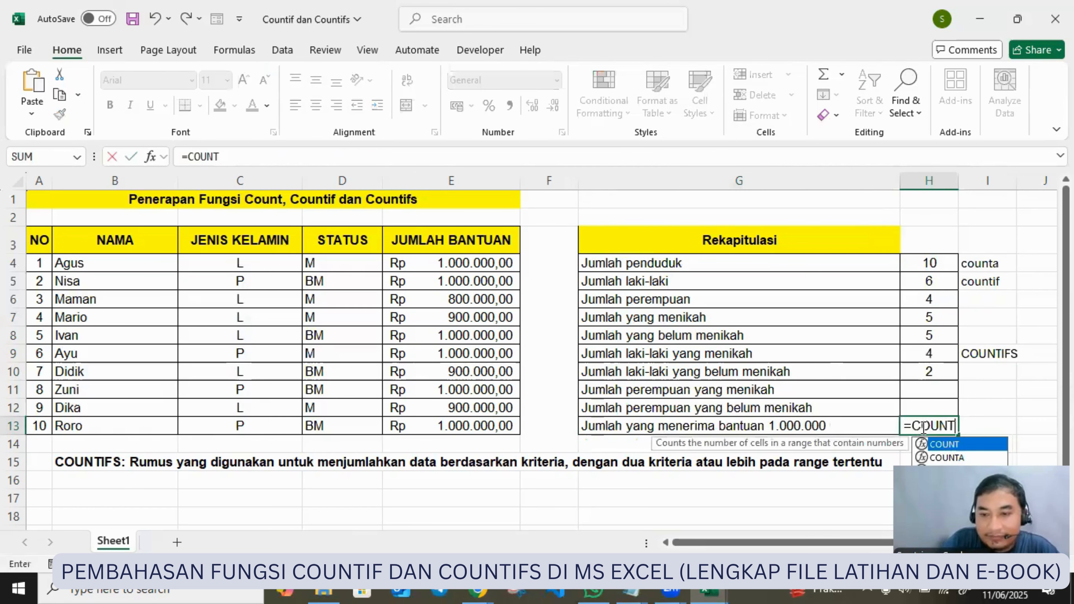
text(IF()
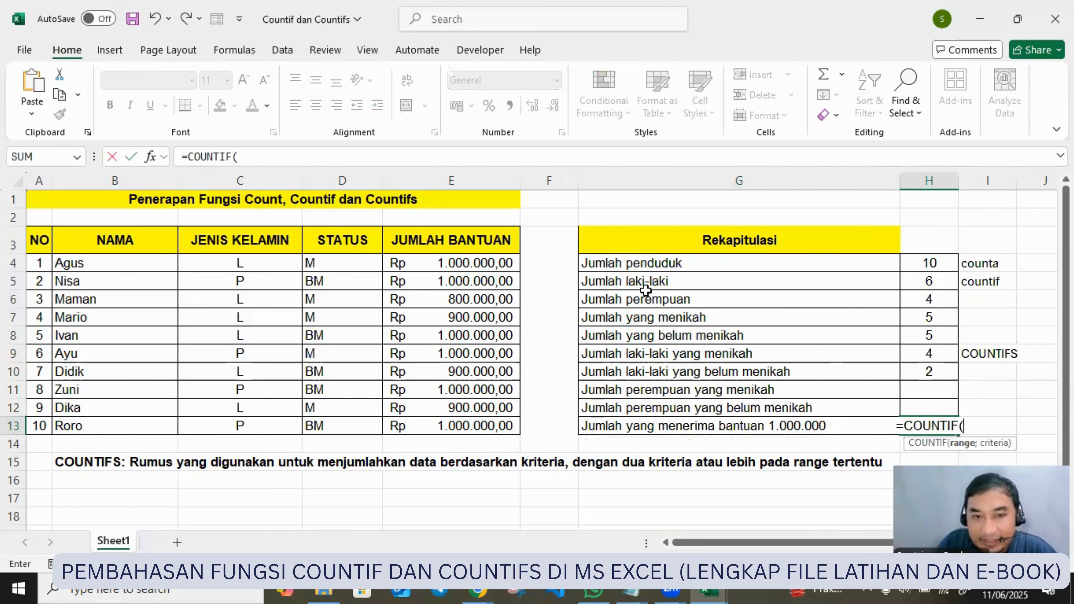
drag(457, 265, 459, 424)
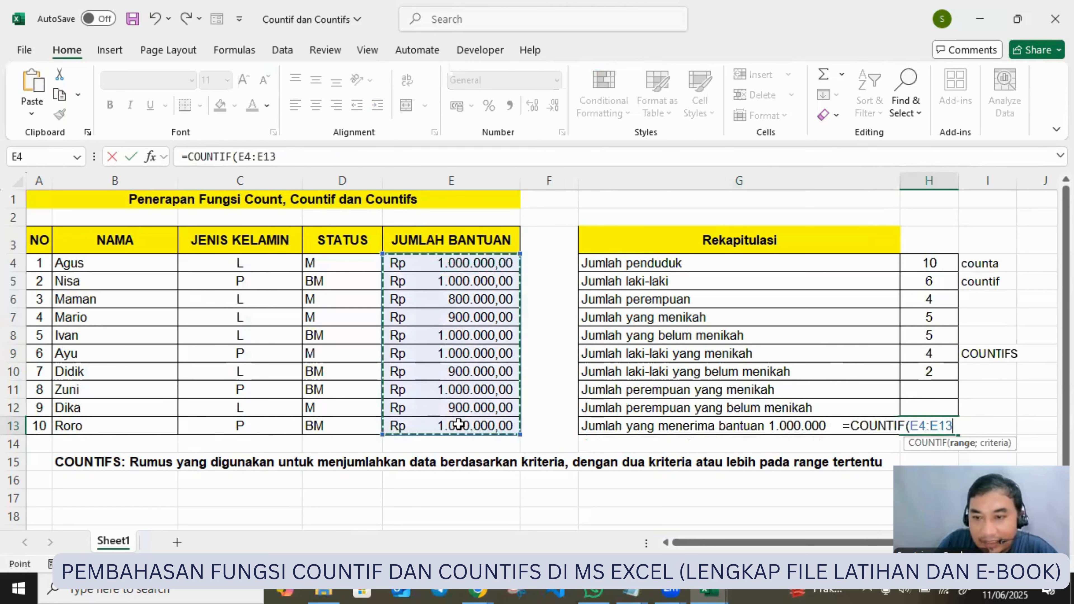
text(;10)
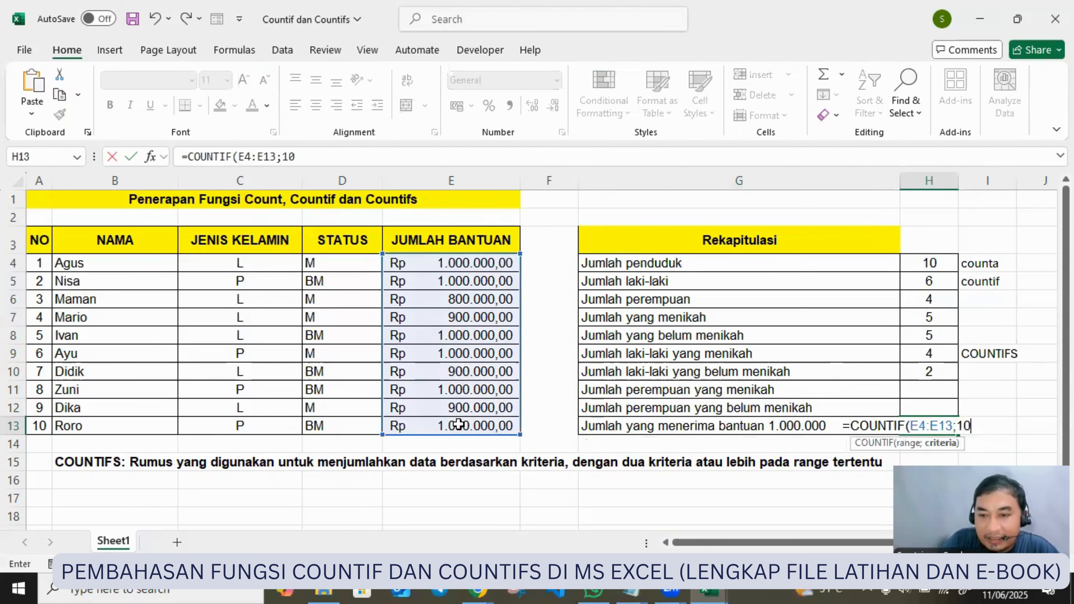
text(00000)
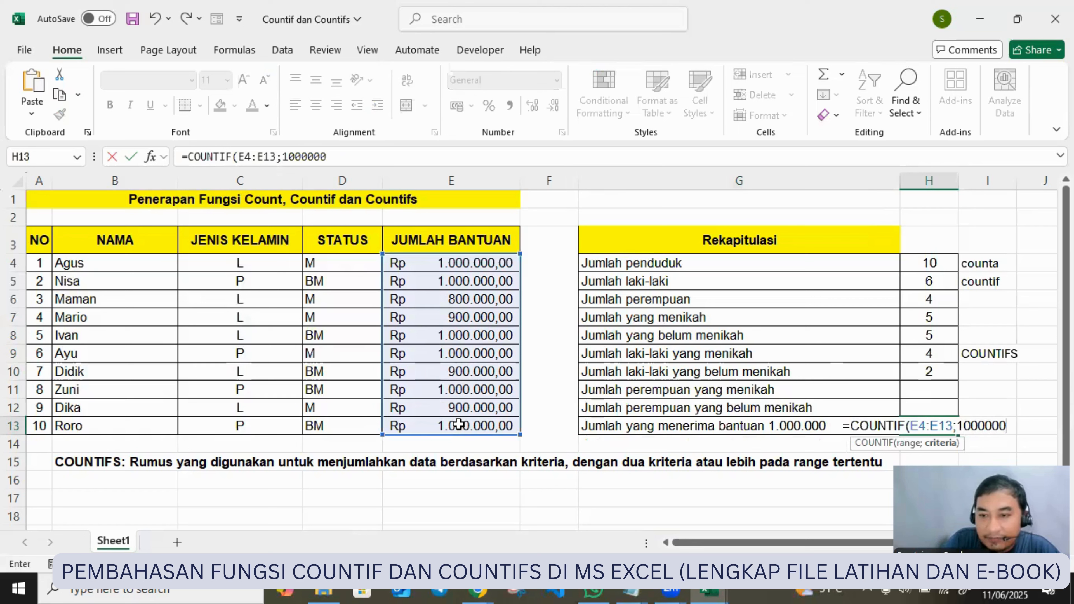
text())
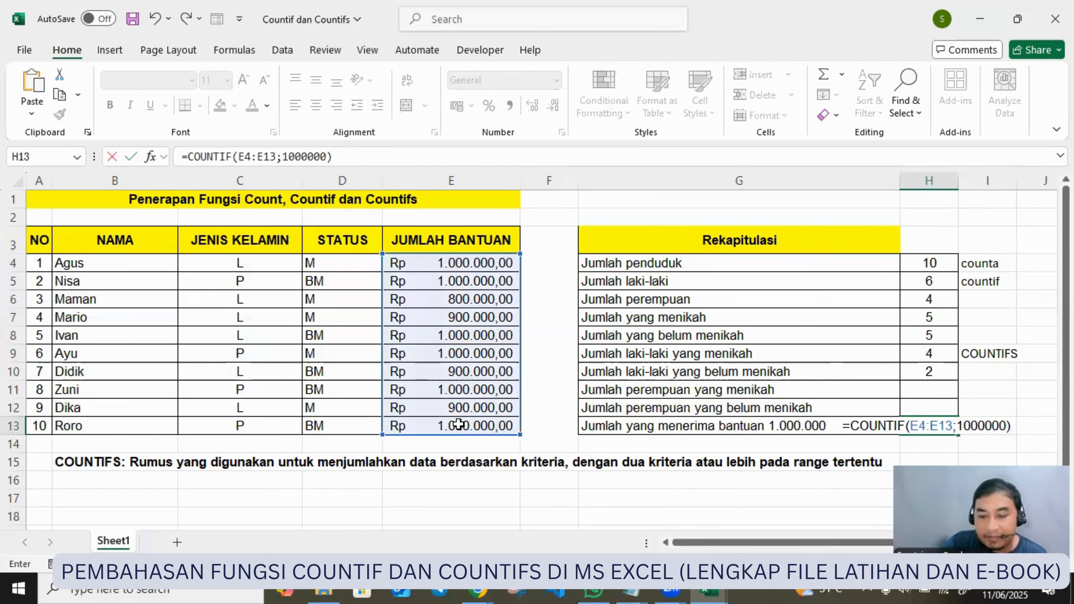
key(Return)
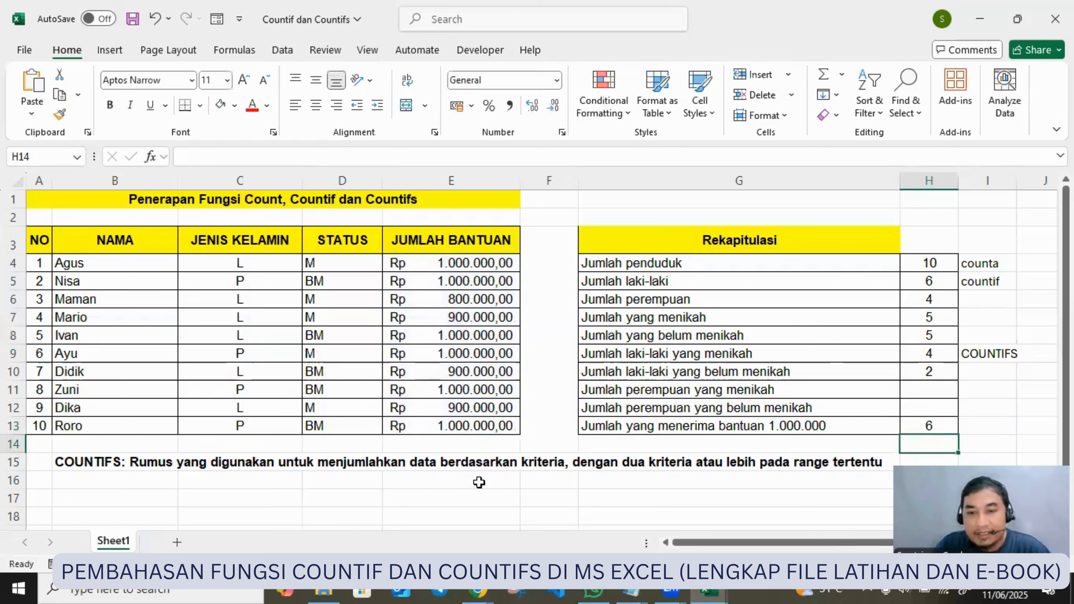
click(918, 424)
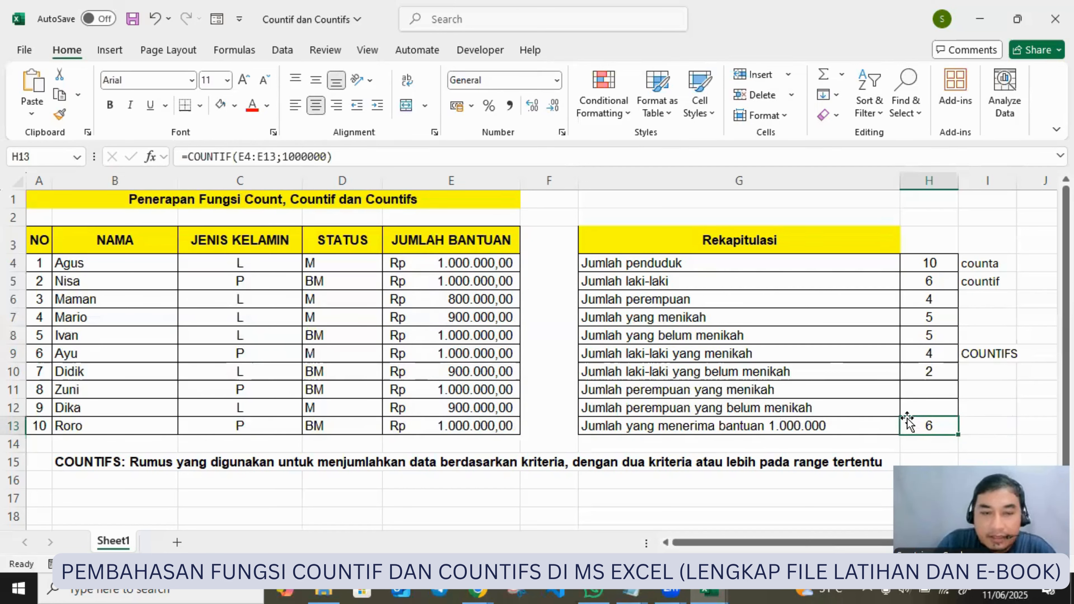
Step: Insert a new column before JUMLAH BANTUAN and head it ALAMAT in E3
click(357, 260)
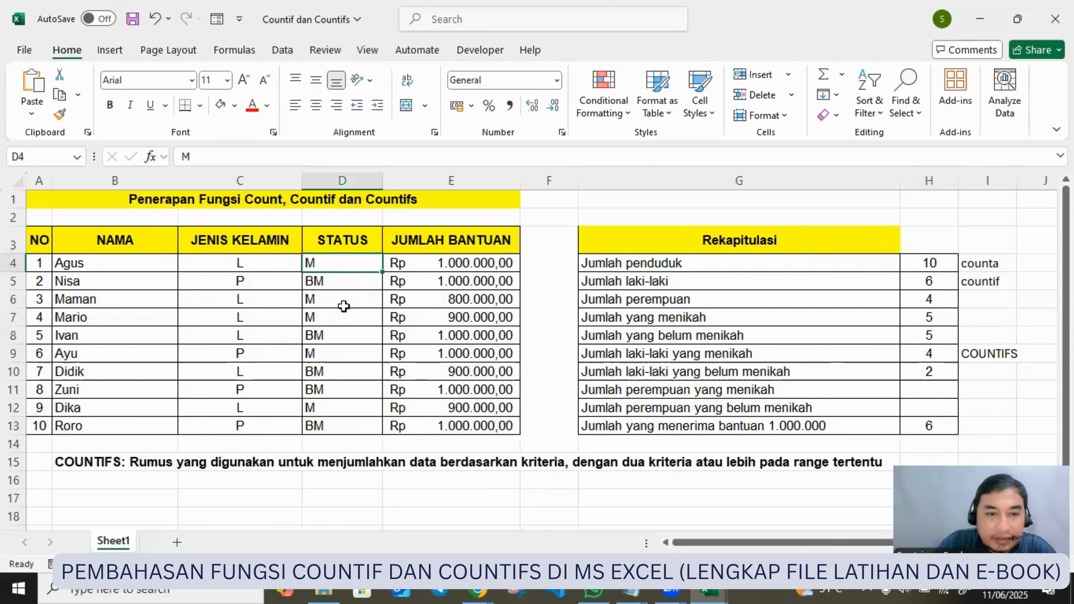
click(432, 181)
right_click(451, 183)
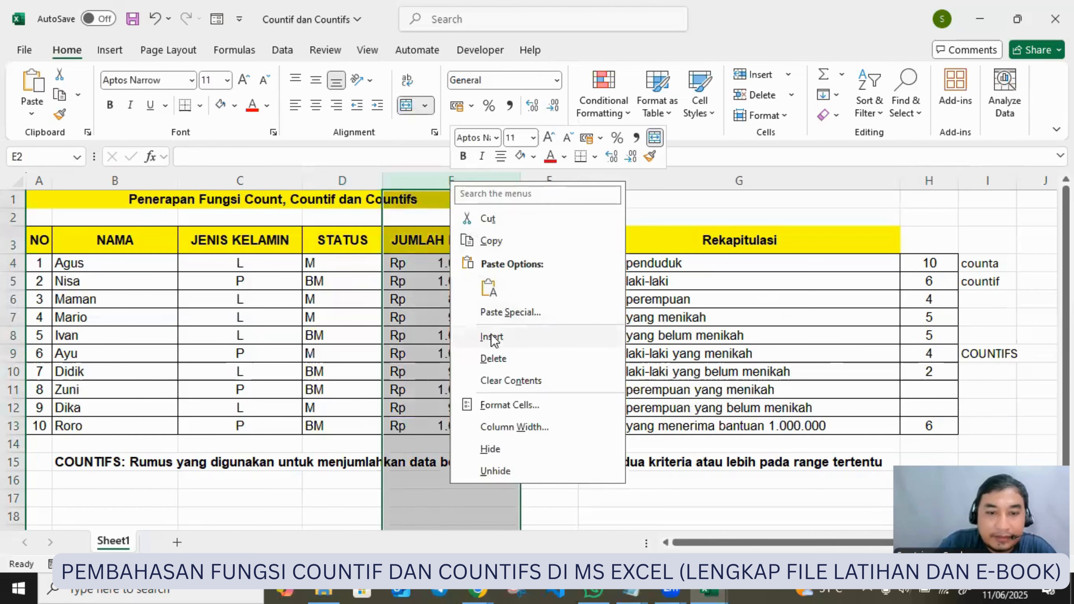
click(493, 337)
click(428, 243)
text(a)
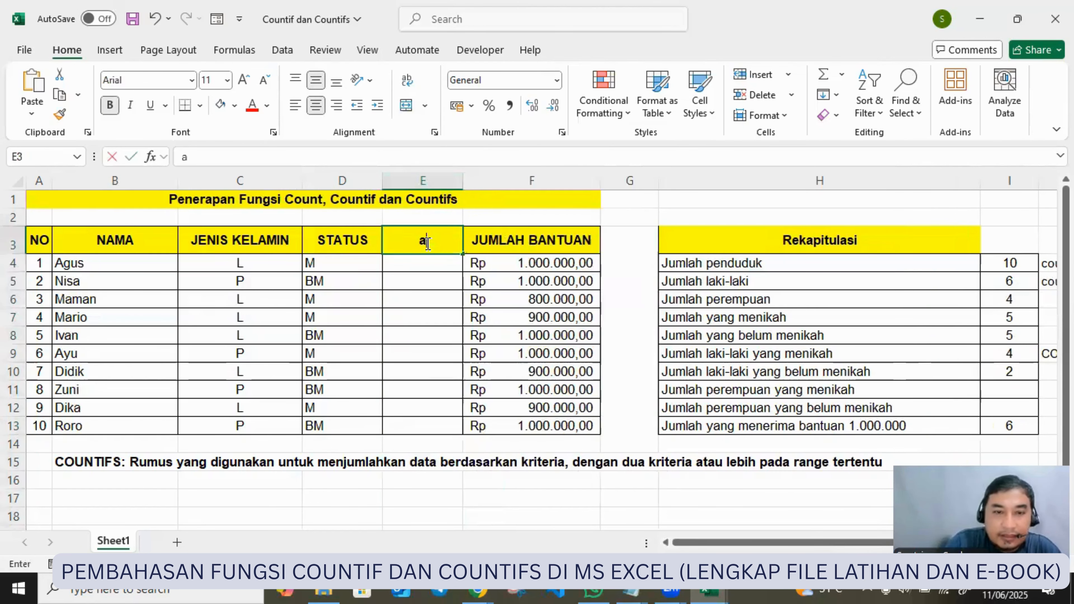
text(lama)
key(BackSpace)
key(BackSpace)
key(BackSpace)
key(BackSpace)
key(BackSpace)
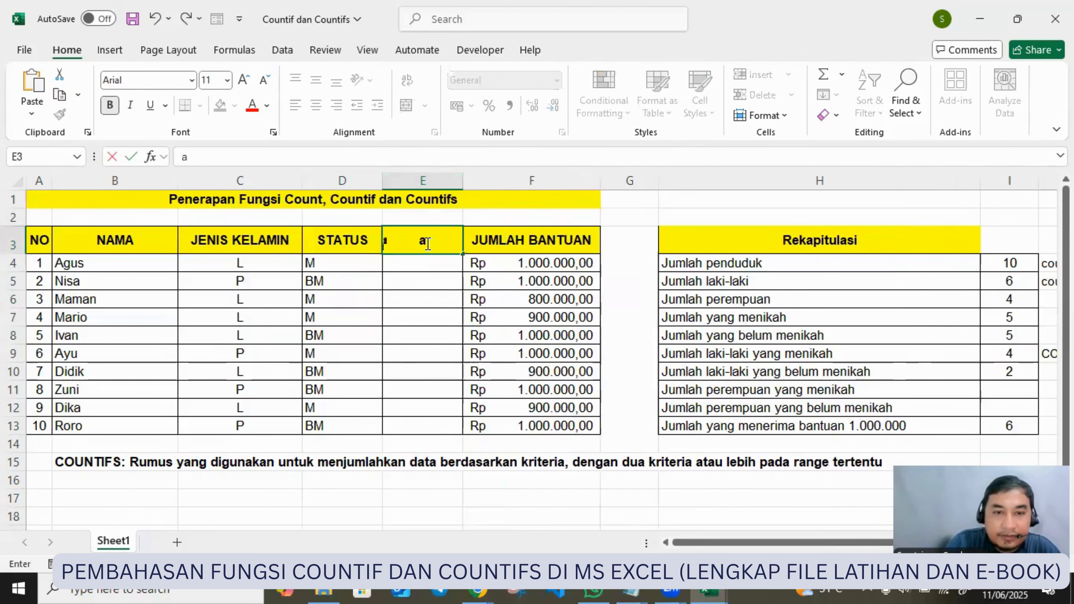
text(ALAMAT)
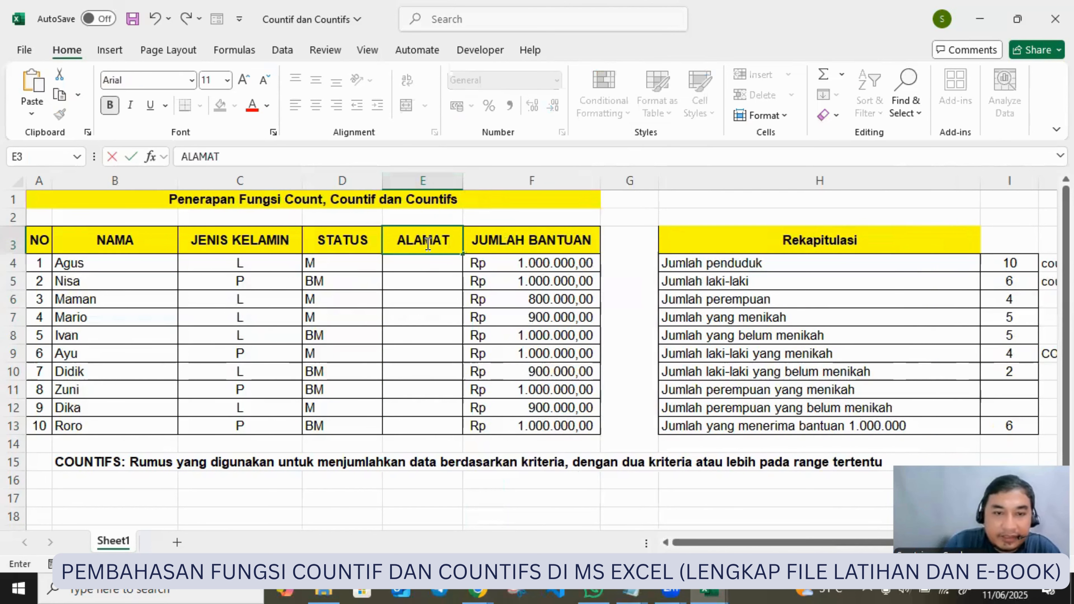
Step: Enter Bogor in E6 as the ALAMAT value for the third recipient
click(411, 302)
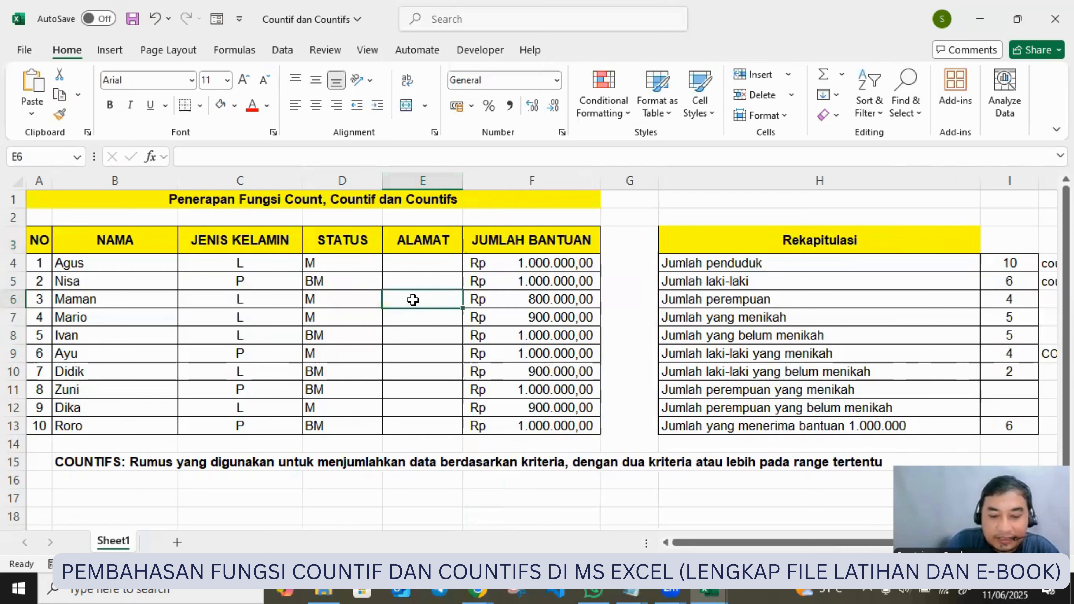
text(Bogor)
key(Return)
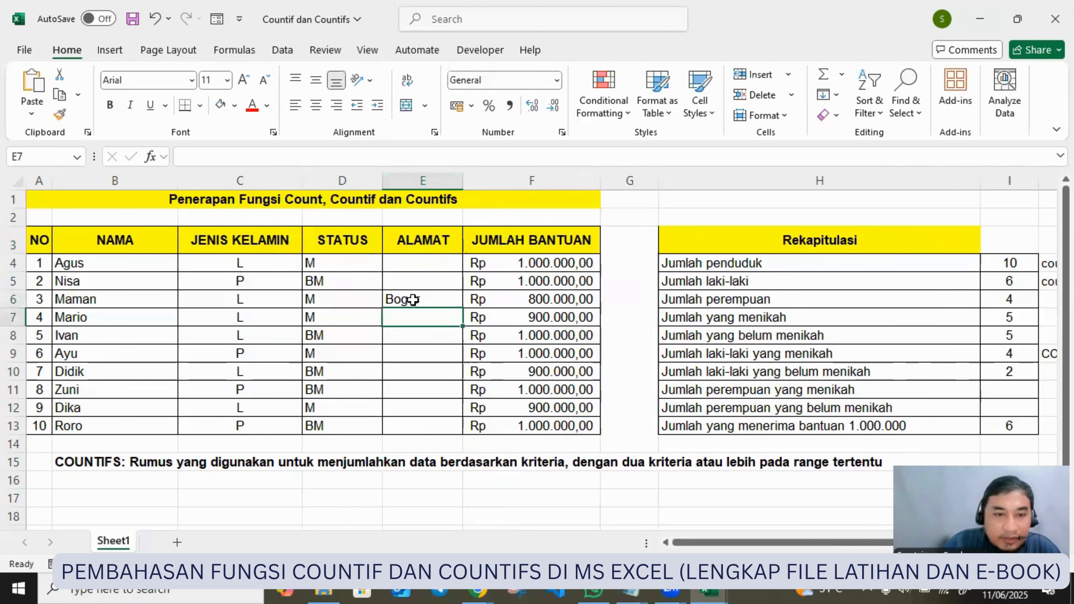
click(340, 314)
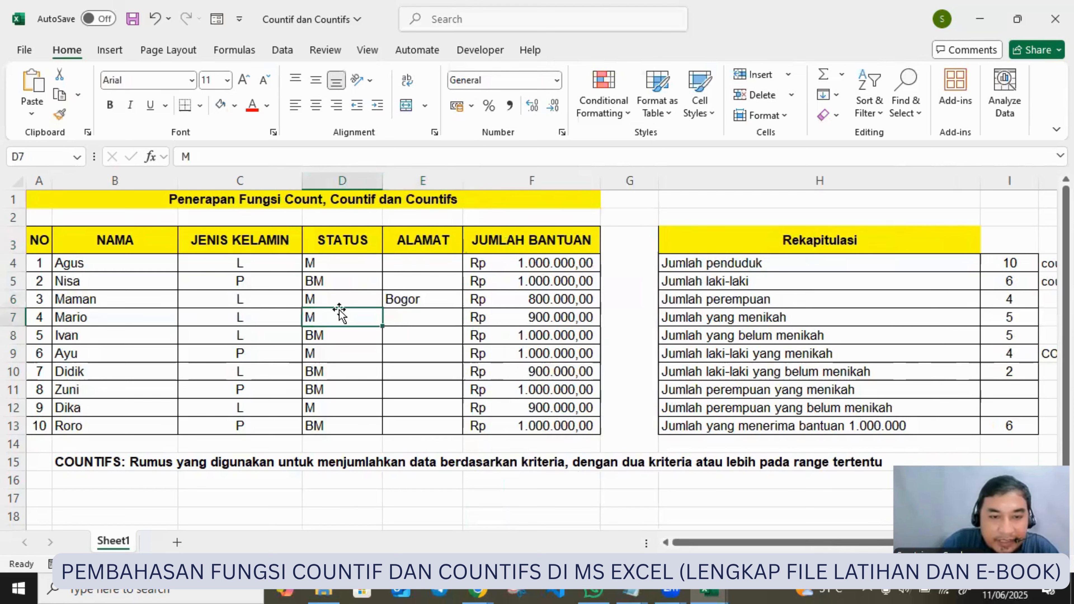
click(390, 299)
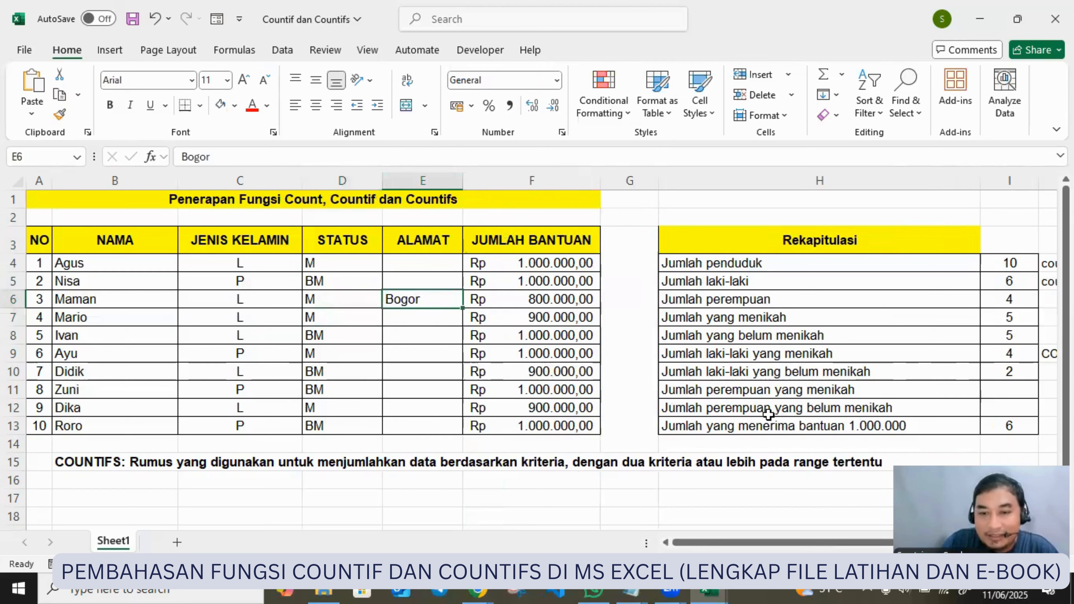
Step: Add the summary label "Jumlah laki2 yang menikah alamat bogor" in H14 below the Rekapitulasi rows
click(679, 442)
text(Jum)
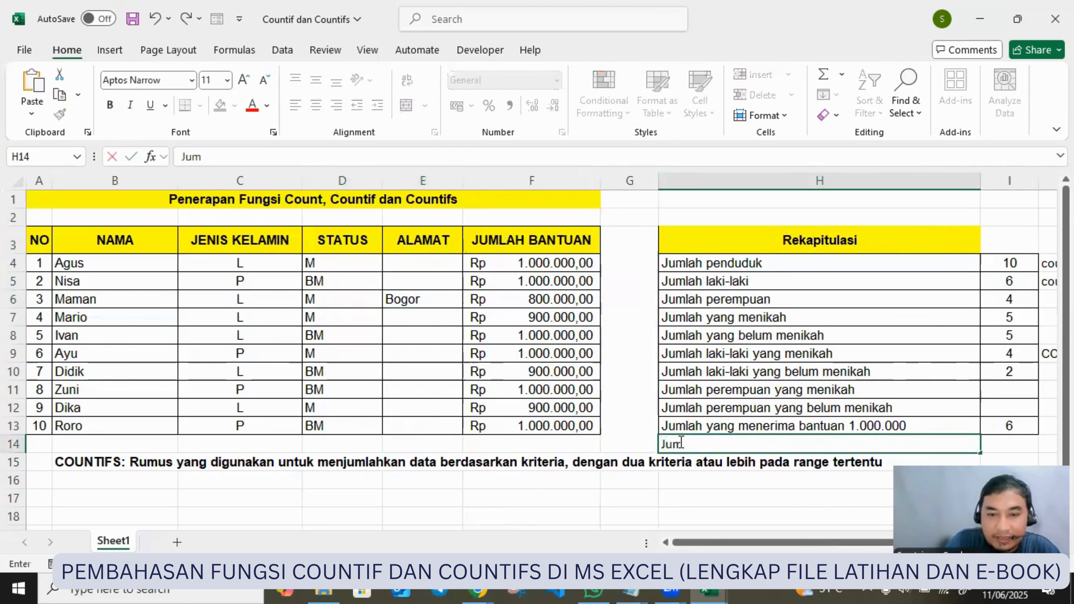
text(lah laki2 )
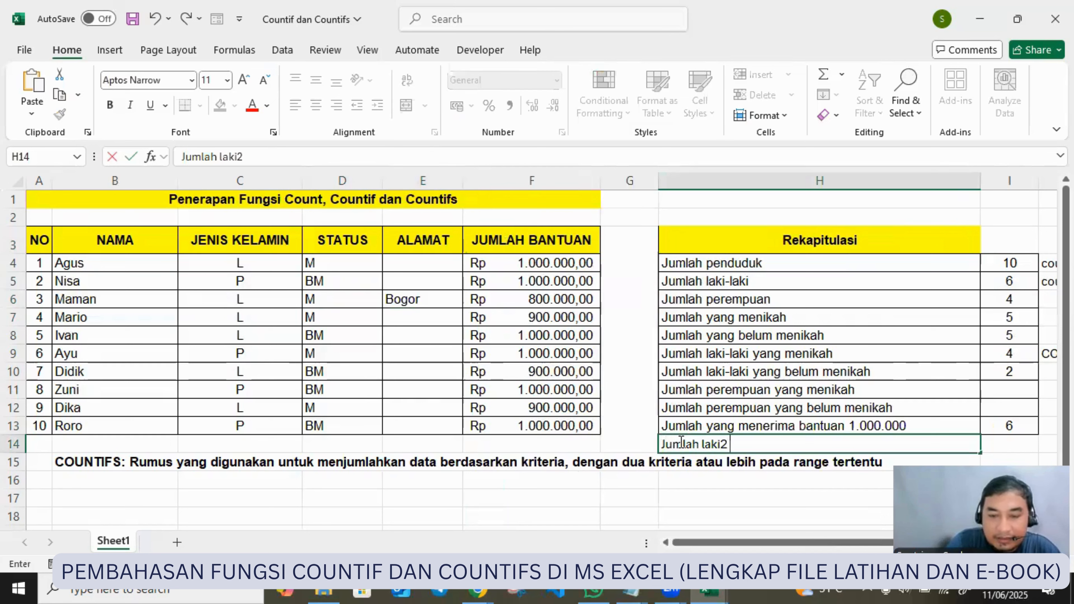
text(yang menikah )
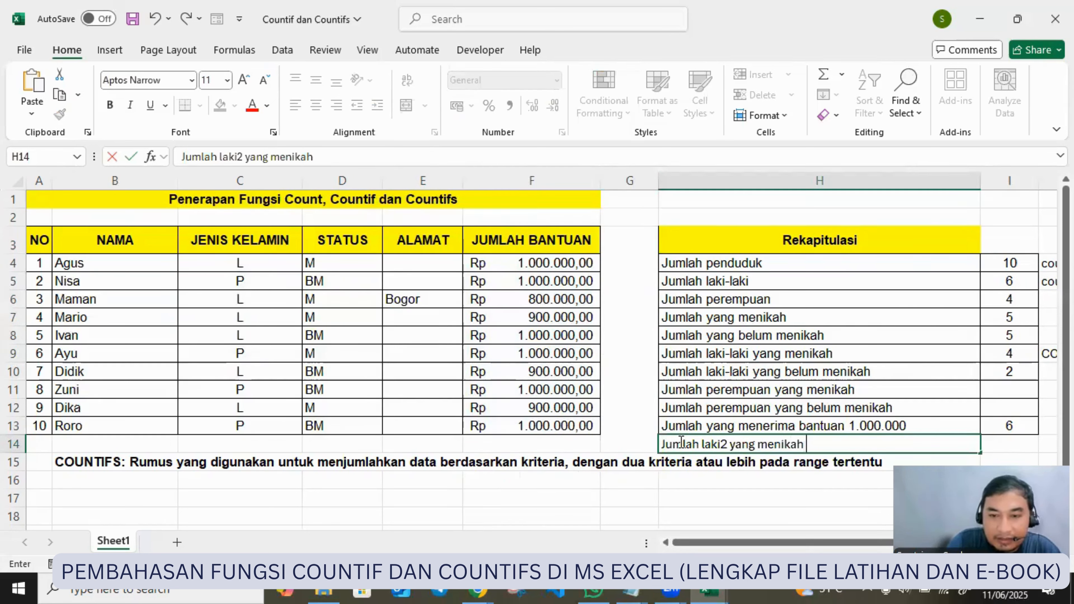
text(alamat bogor)
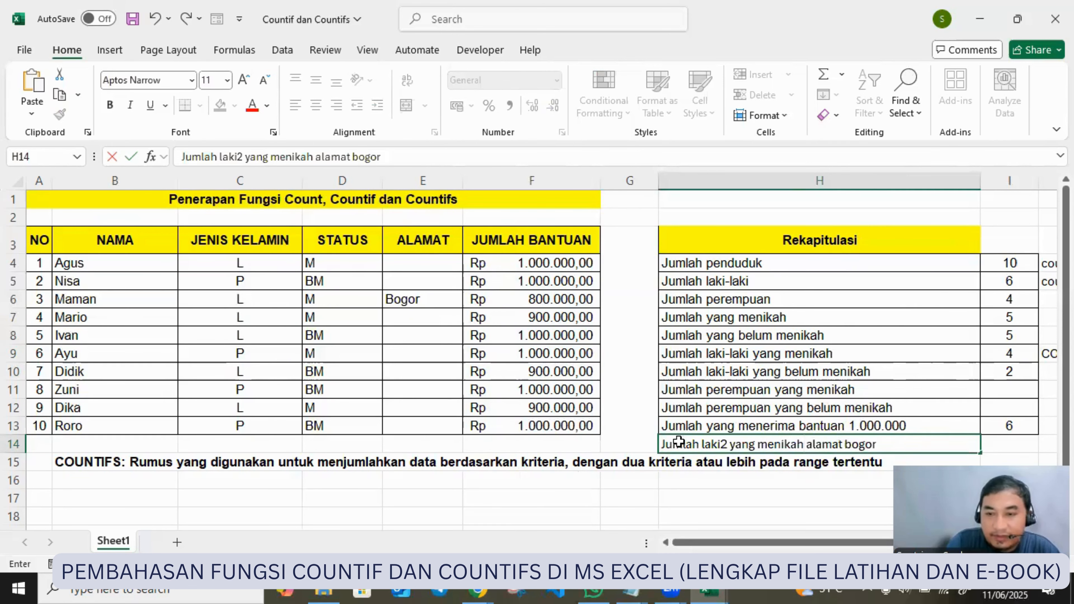
key(Return)
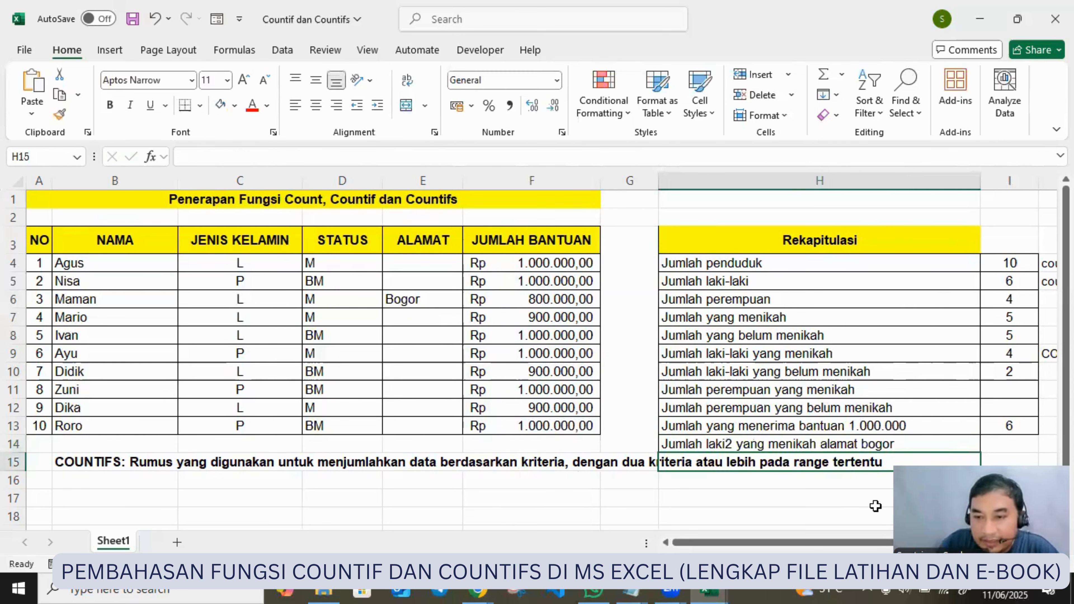
Step: Begin a COUNTIFS formula in I14 for Jumlah laki2 yang menikah alamat bogor, with the range jenis (C4:C13) and criterion "L"
scroll(962, 339, down, 2)
click(1014, 334)
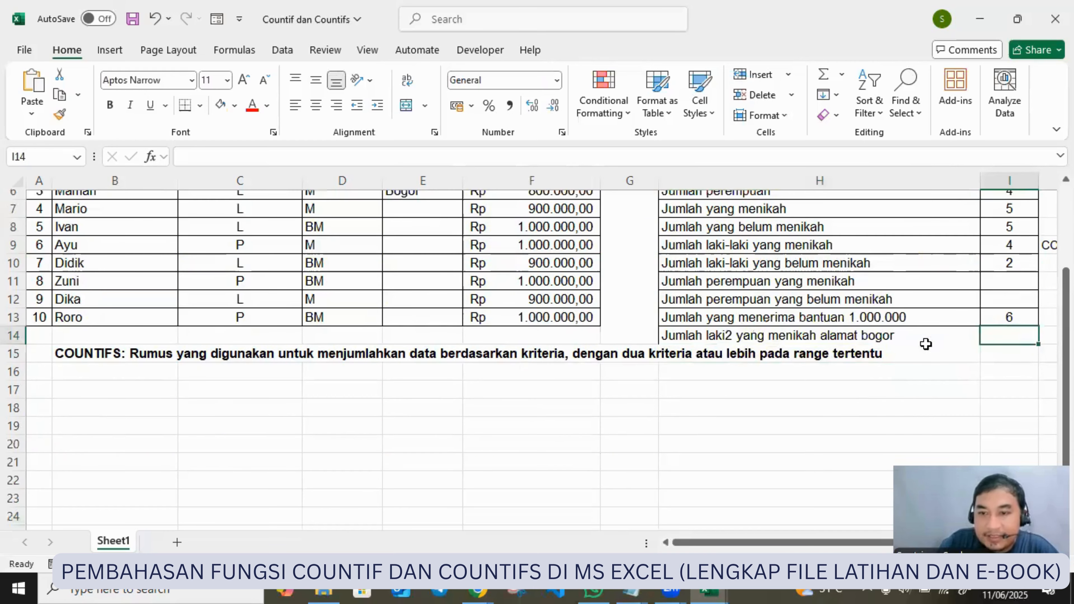
scroll(925, 343, up, 1)
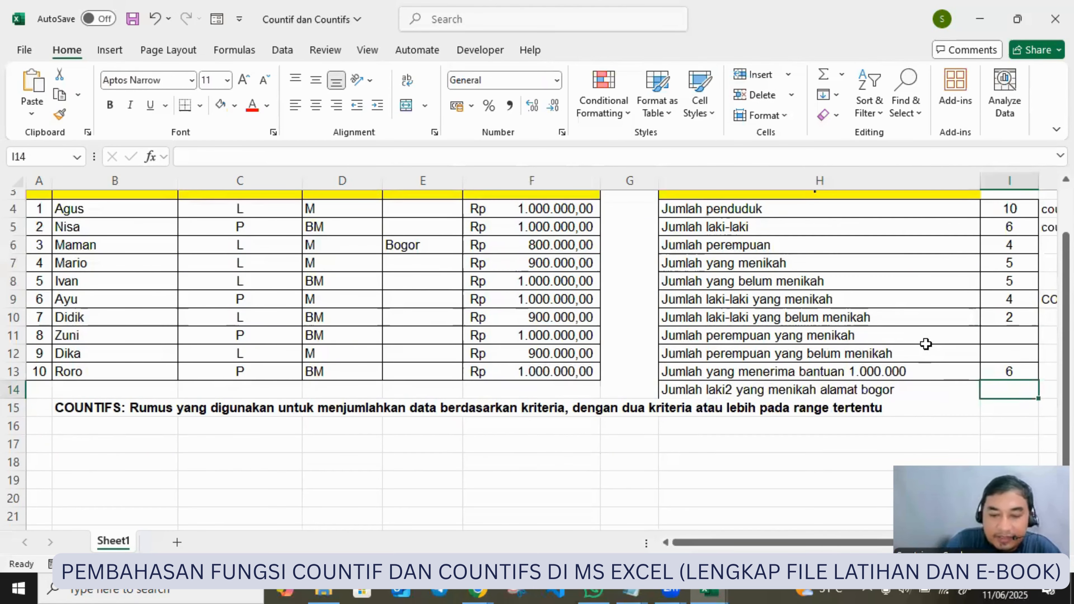
text(=countid)
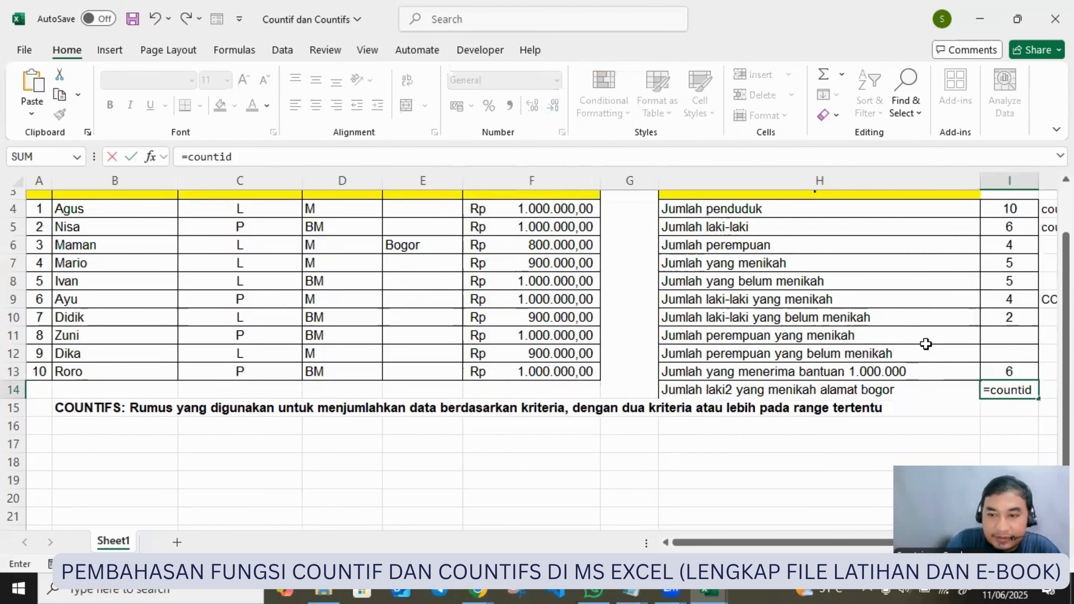
key(BackSpace)
text(fs()
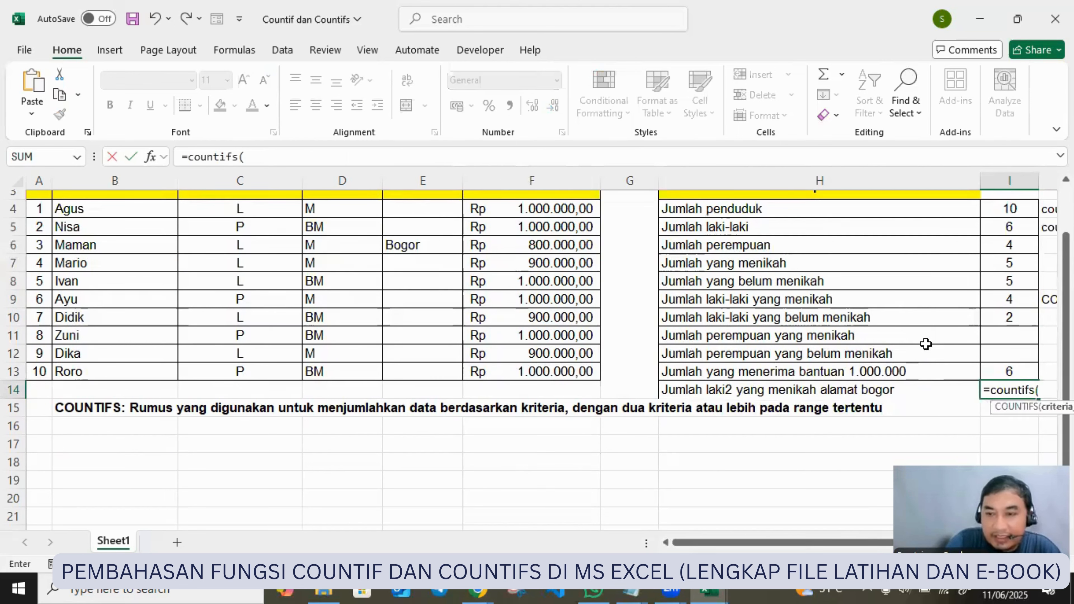
drag(261, 210, 262, 368)
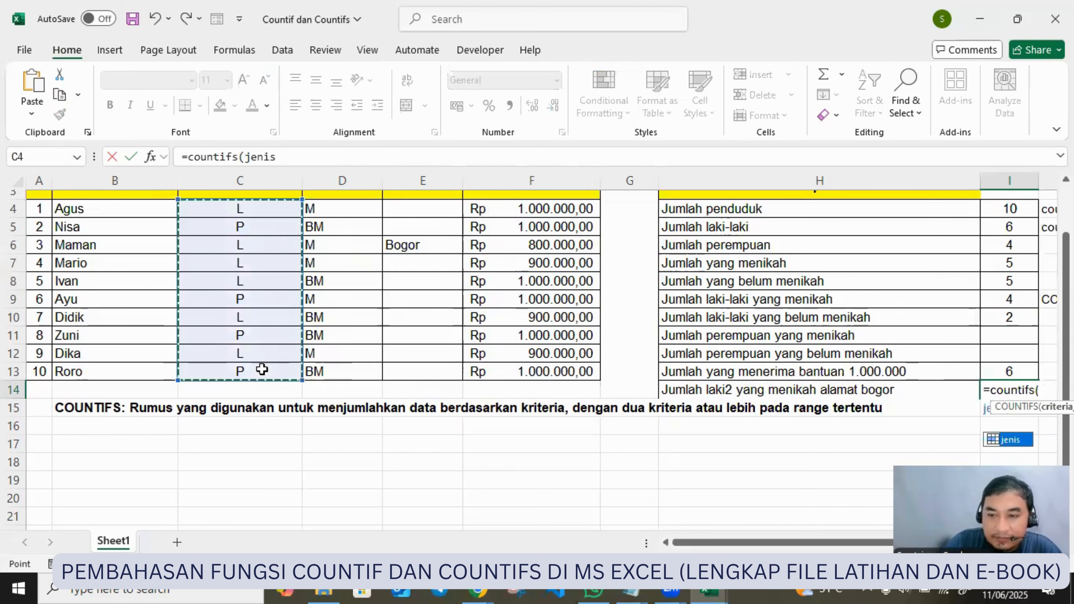
click(287, 161)
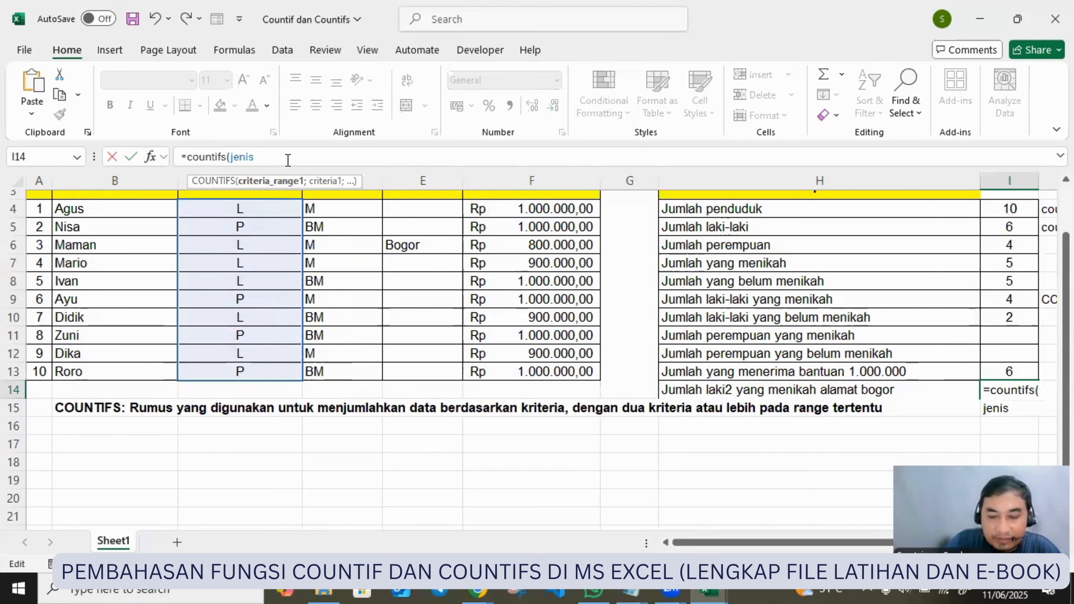
text(;")
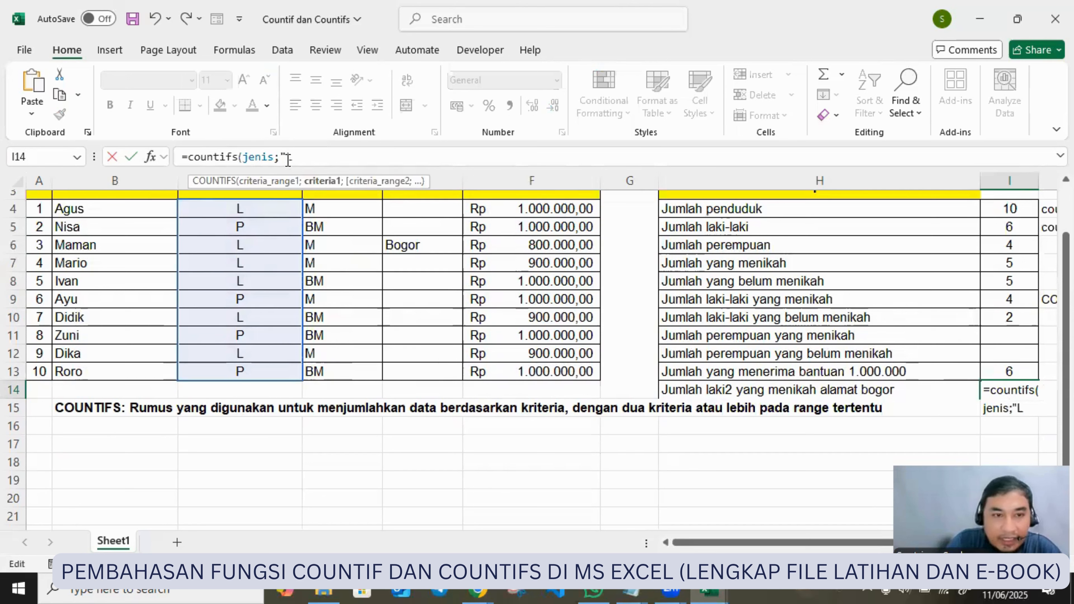
text(L";)
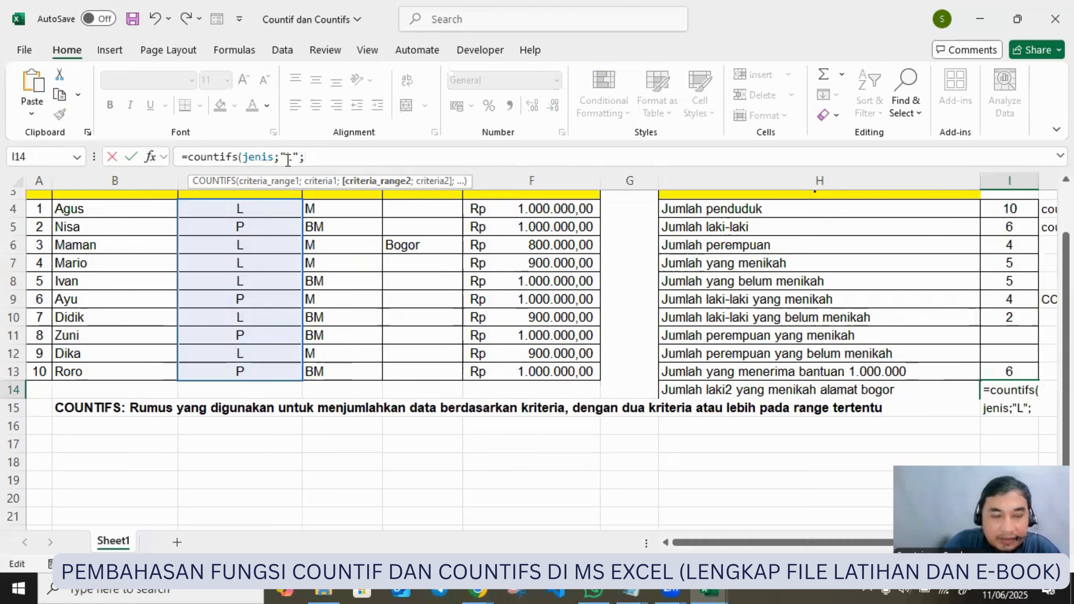
Step: Add the STATUS column's named range status to the COUNTIFS formula as the second range, with criterion "M"
drag(333, 211, 350, 366)
text(;)
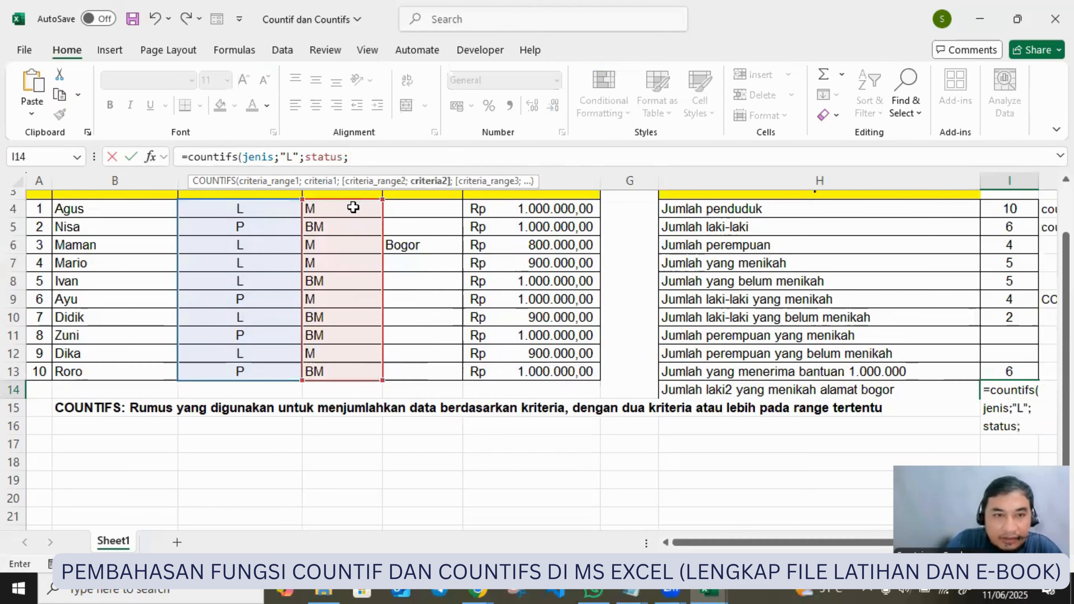
text("M";)
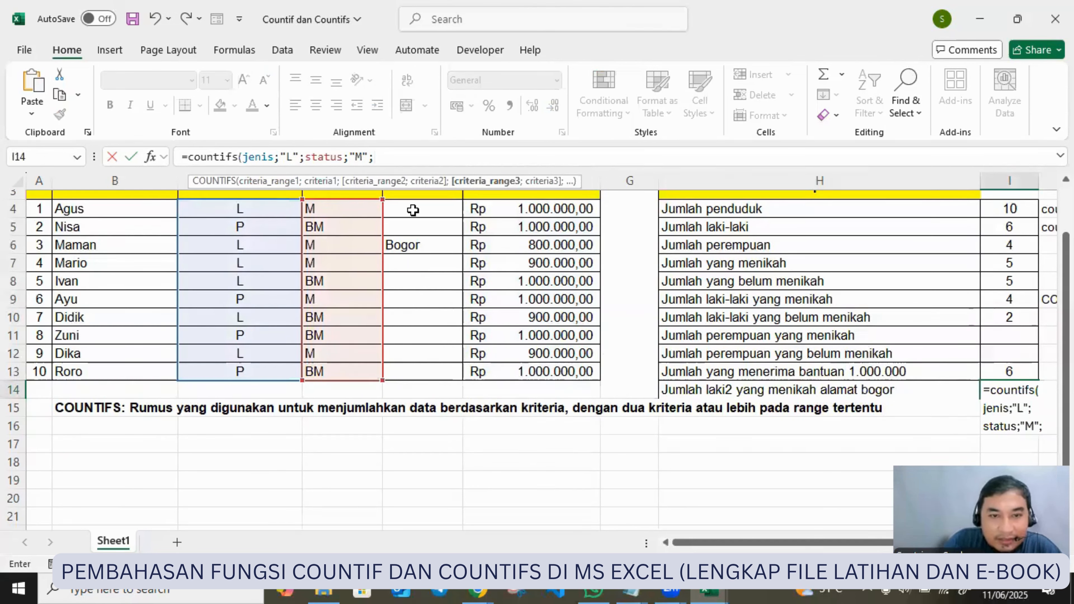
Step: Add the ALAMAT range E4:E13 with criterion "BOGOR" as the third condition and complete the COUNTIFS formula
drag(412, 210, 419, 377)
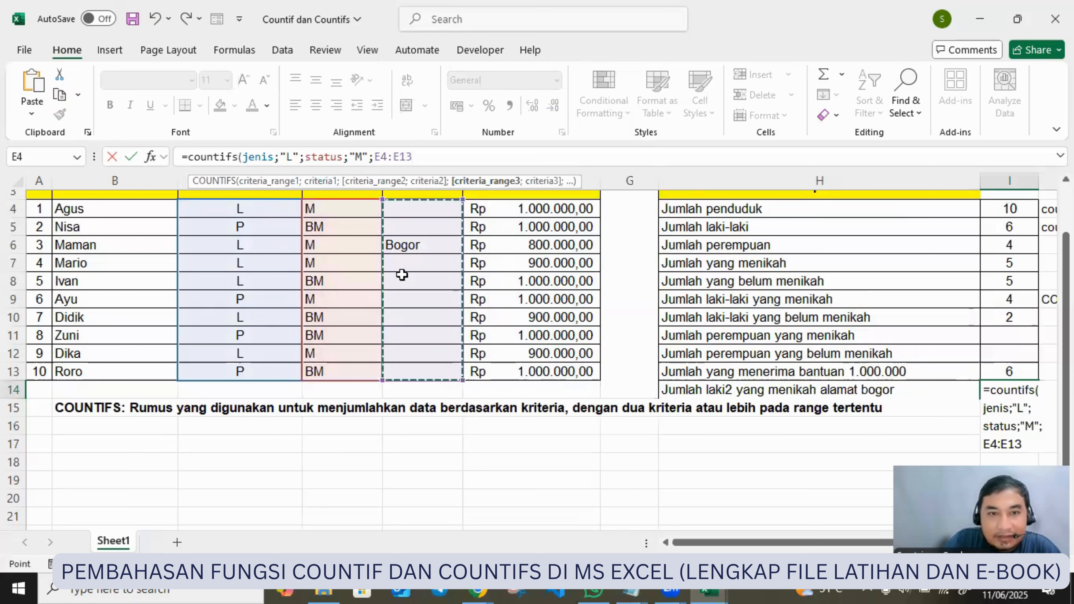
text(;")
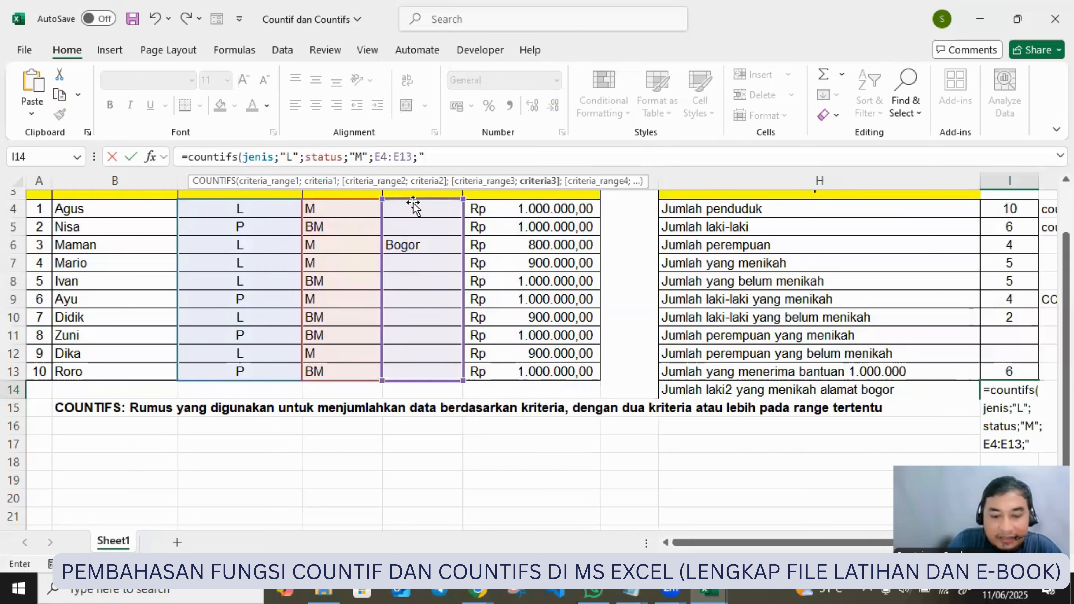
text(BOGOR)
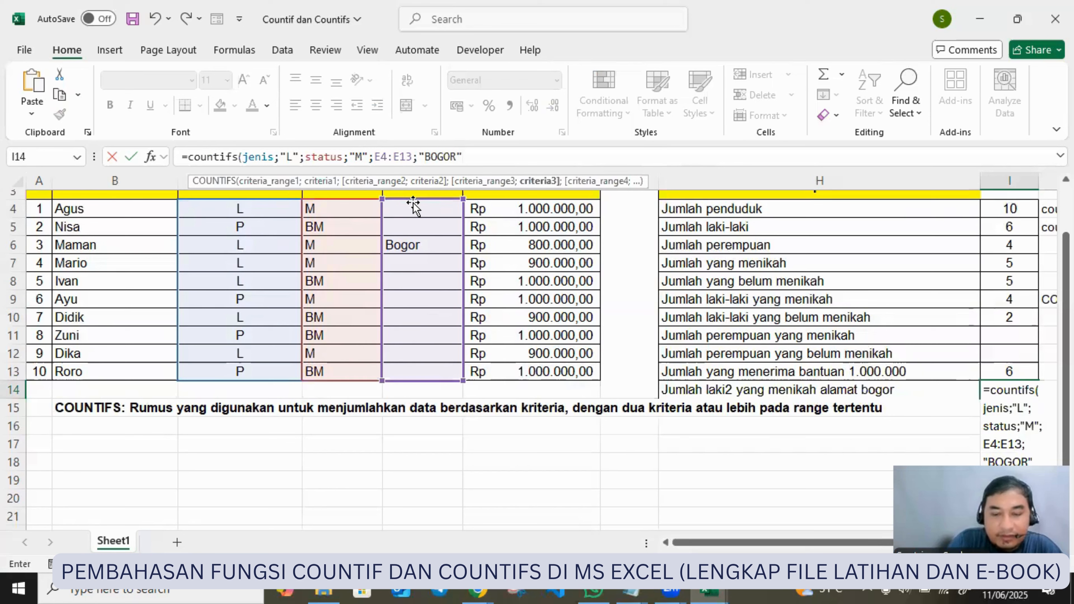
text("))
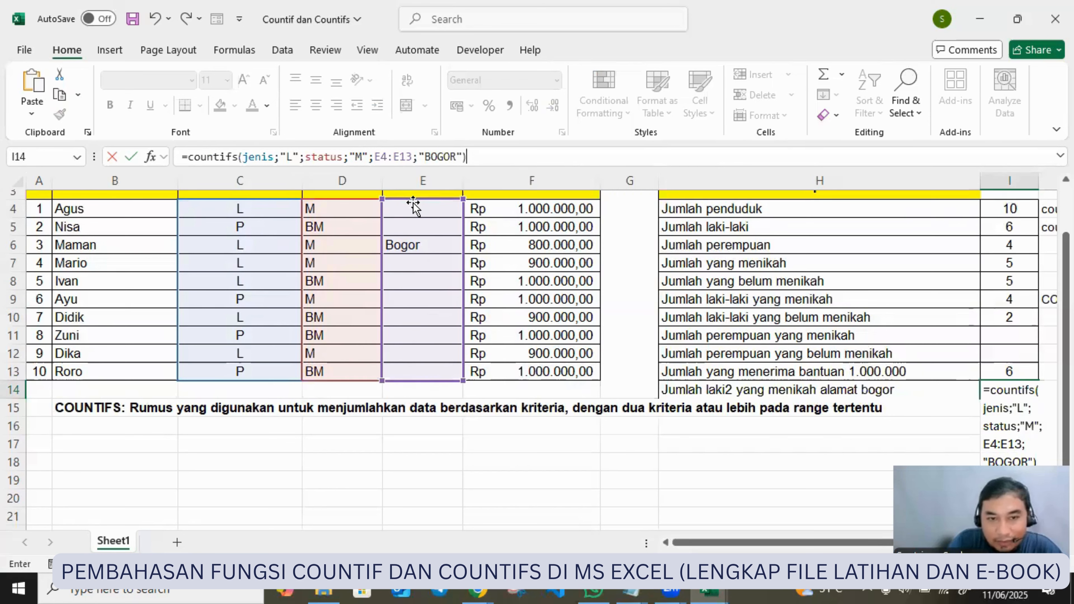
key(Return)
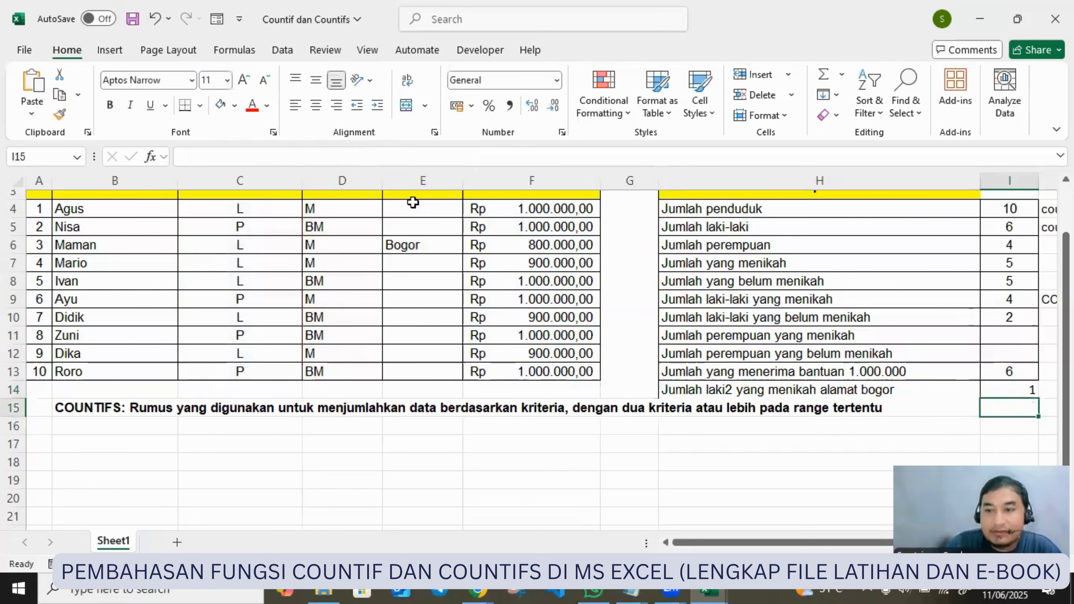
Step: Review the finished three-criteria COUNTIFS formula in I14 and minimize the workbook window
click(1017, 389)
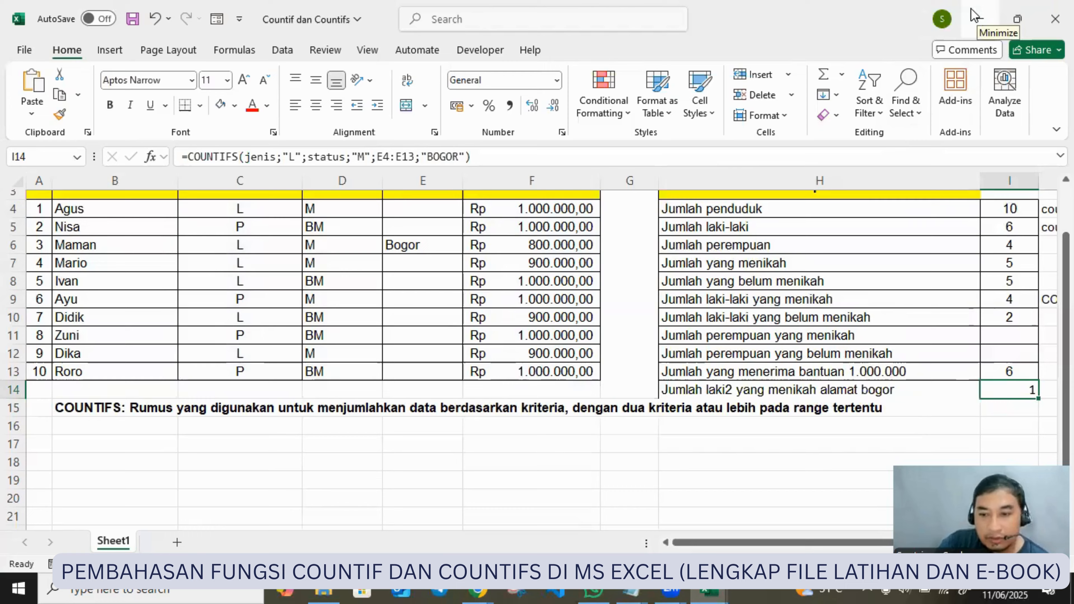
click(975, 16)
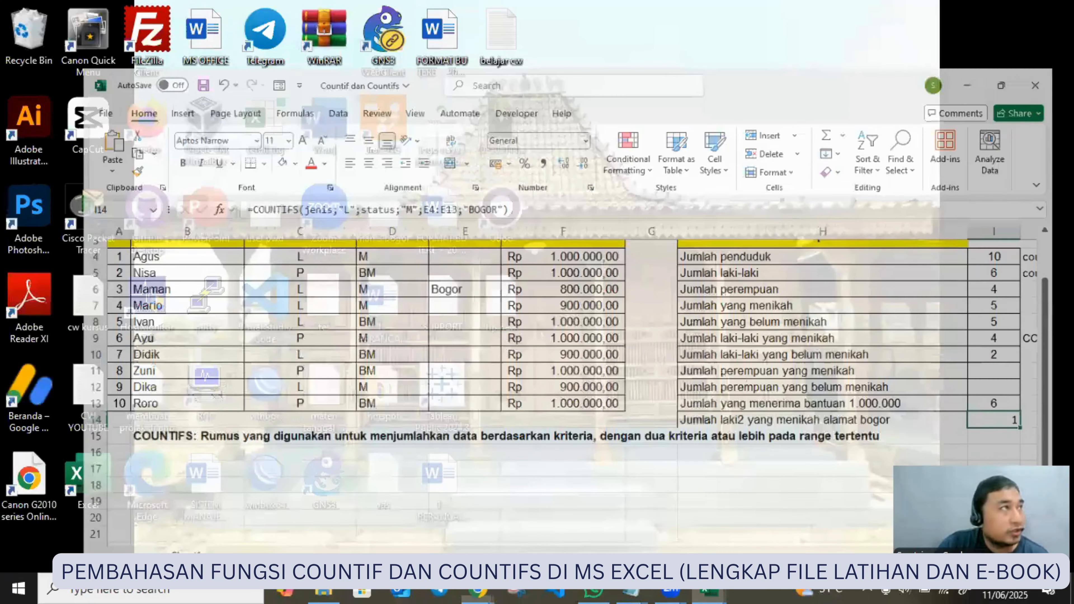